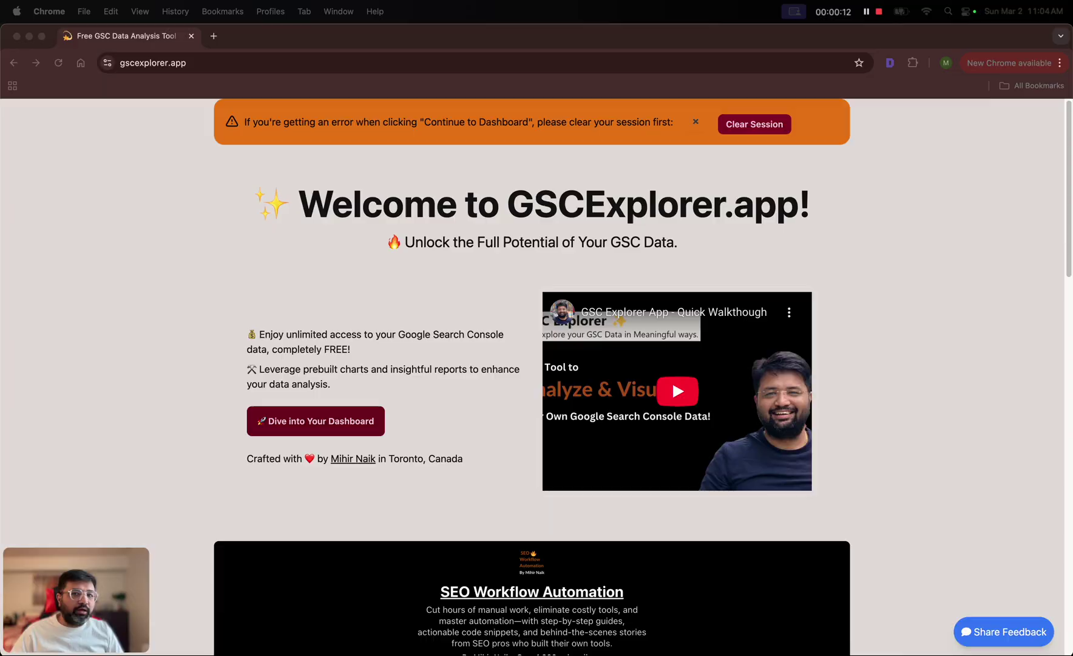
Move to the adjacent desktop holding the gsc-explorer-app GitHub repository window.
{"action": "key", "text": "ctrl+Right"}
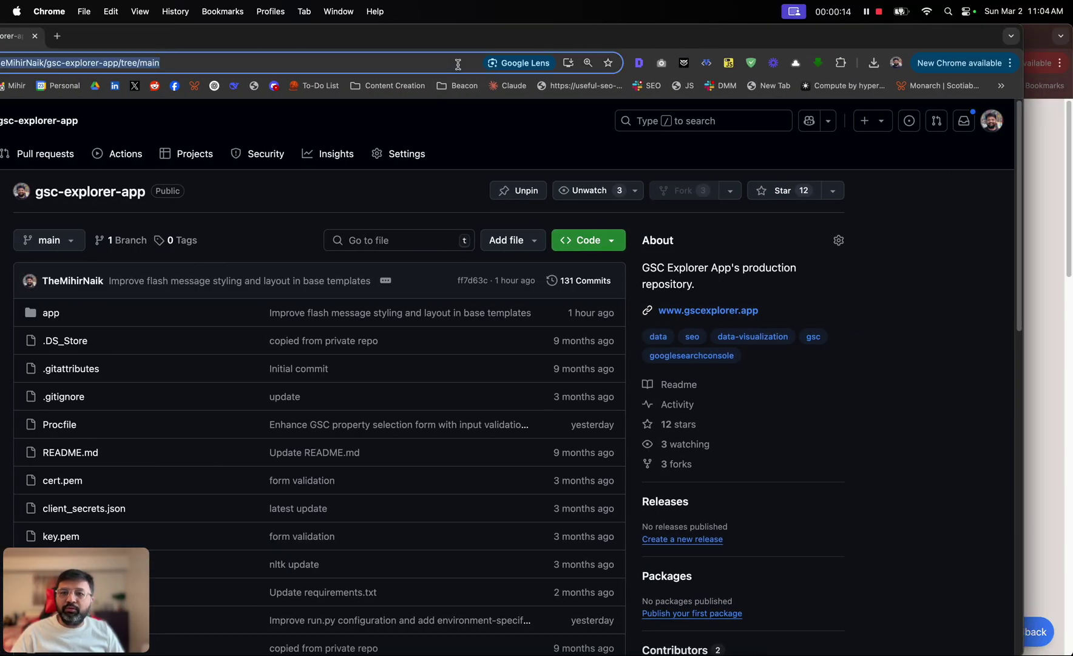
Open the gsc-explorer-app repository from its pasted URL in a new tab, then return to GSCExplorer.app.
{"action": "key", "text": "ctrl+Left"}
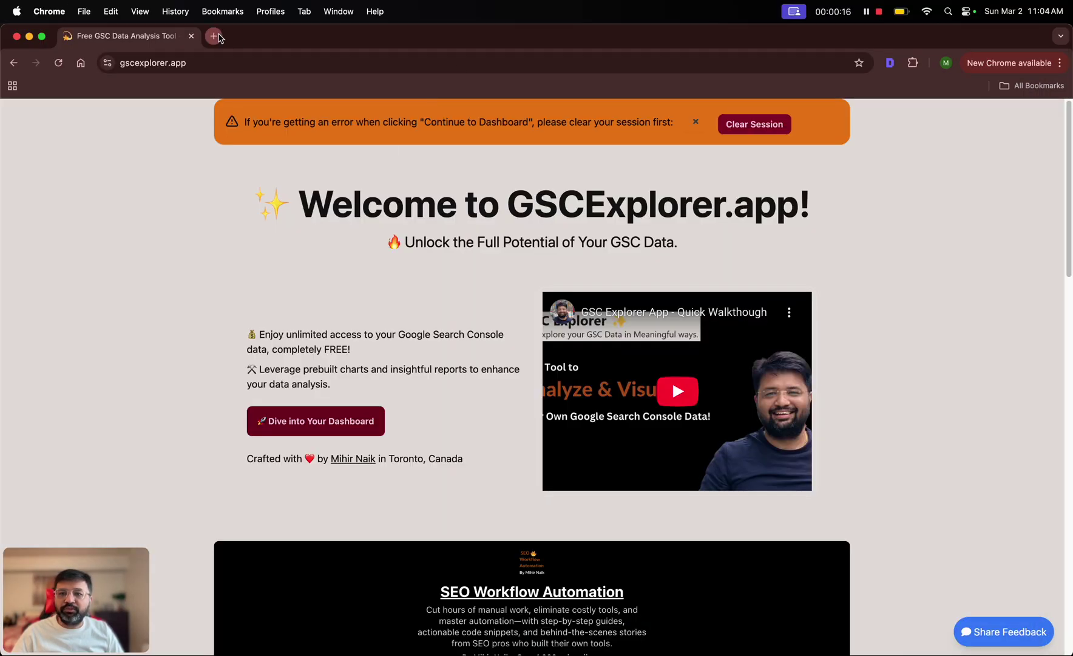
{"action": "left_click", "coordinate": [214, 36]}
{"action": "type", "text": "https://github.com/TheMihirNaik/gsc-explorer-app/tree/main"}
{"action": "key", "text": "Return"}
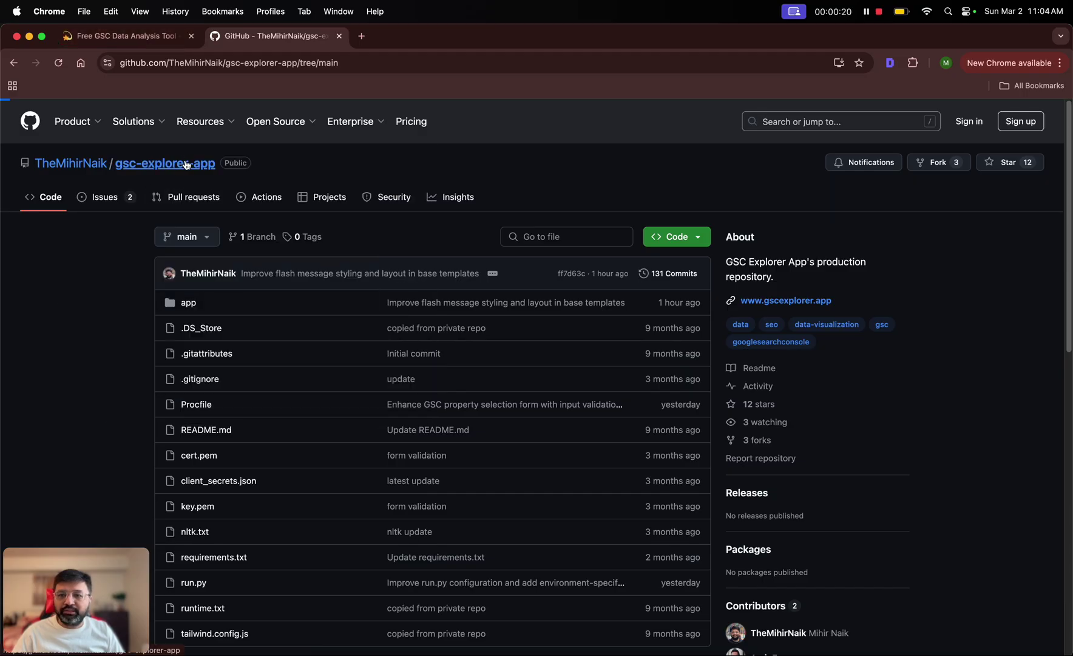
{"action": "left_click", "coordinate": [165, 163]}
{"action": "left_click", "coordinate": [127, 36]}
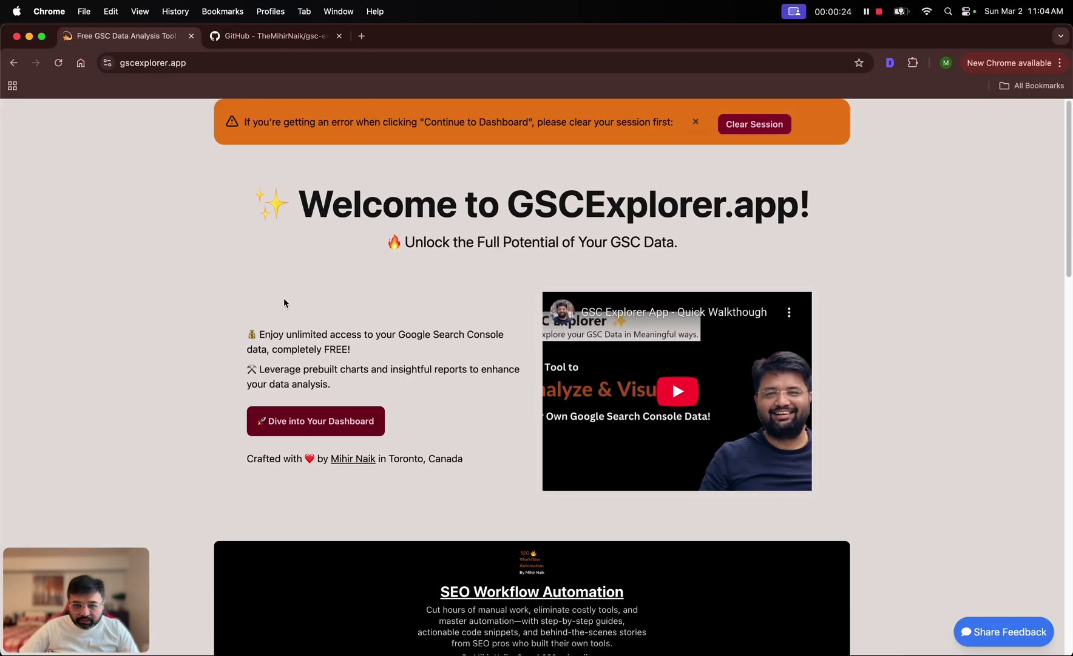
Scroll through the welcome page's Benefits section and reload the page.
{"action": "scroll", "coordinate": [298, 245], "scroll_direction": "down", "scroll_amount": 3}
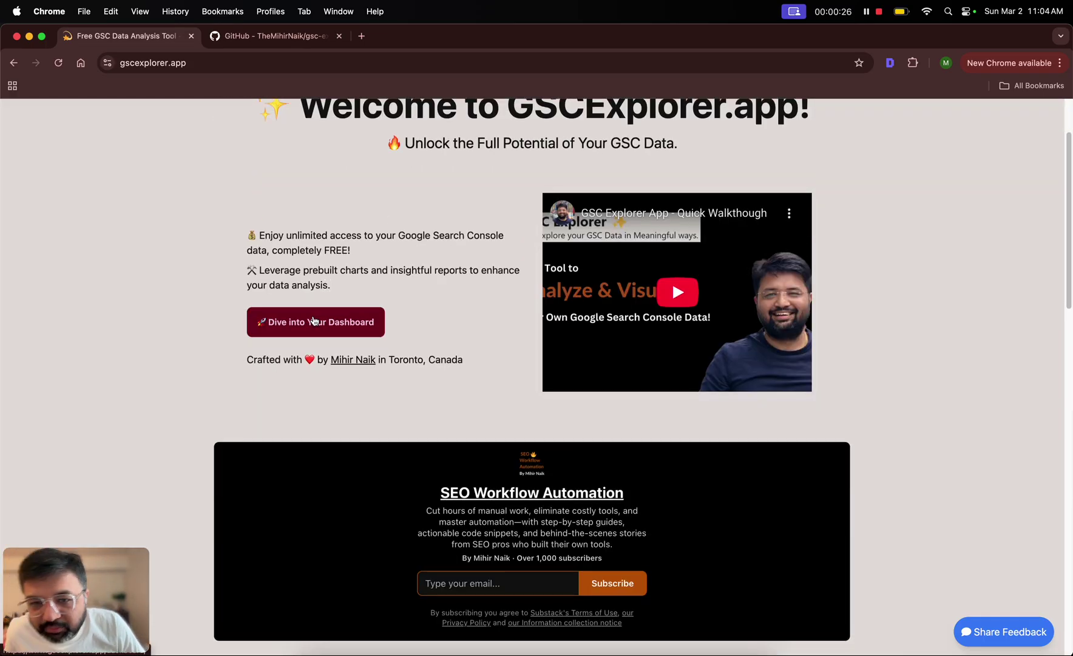
{"action": "scroll", "coordinate": [313, 321], "scroll_direction": "down", "scroll_amount": 2}
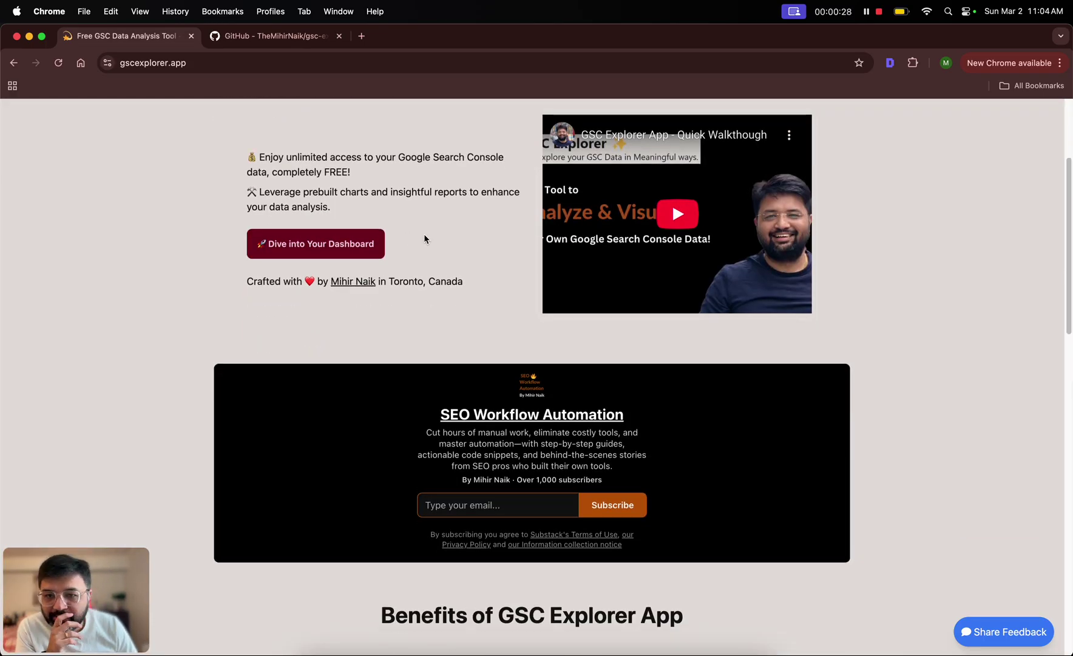
{"action": "scroll", "coordinate": [443, 238], "scroll_direction": "down", "scroll_amount": 10}
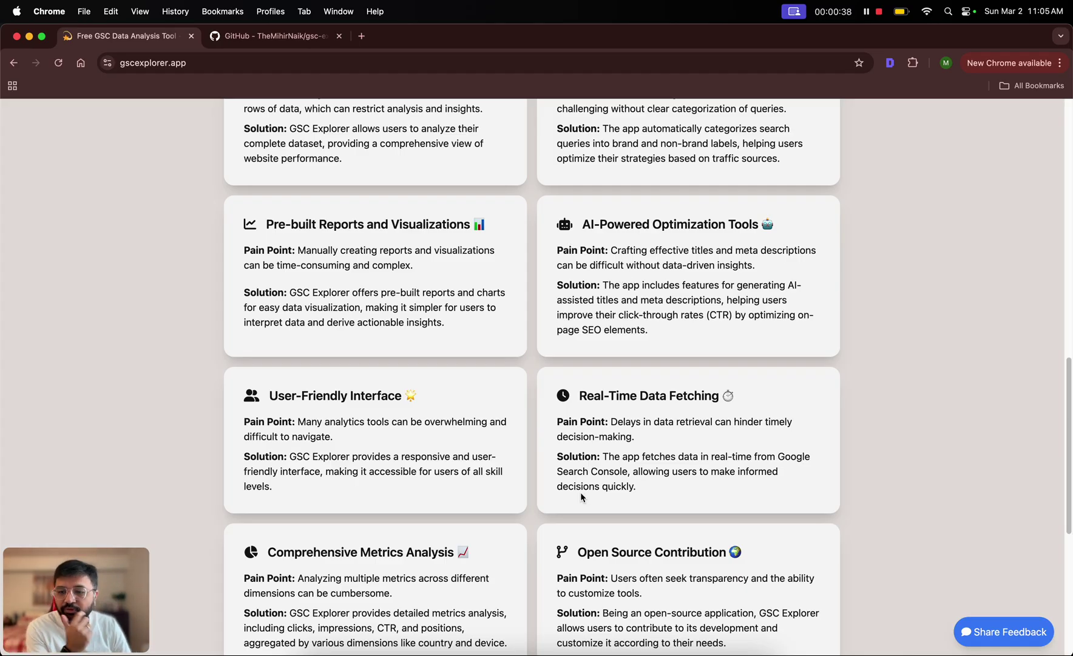
{"action": "key", "text": "super+r"}
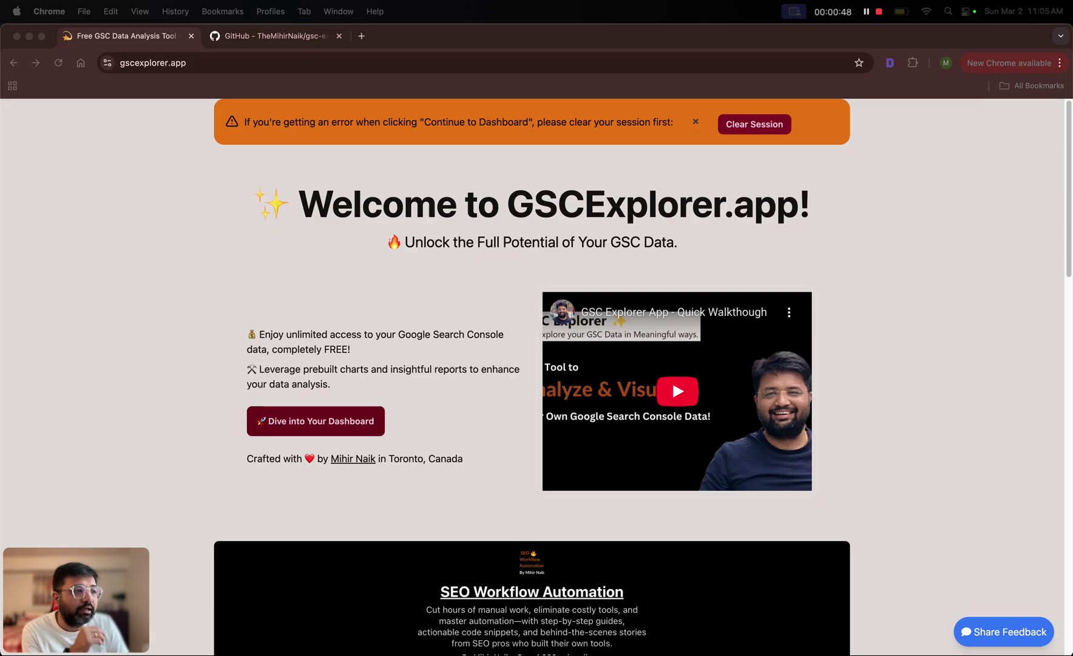
Clear the app's saved session from the orange banner.
{"action": "left_click", "coordinate": [951, 276]}
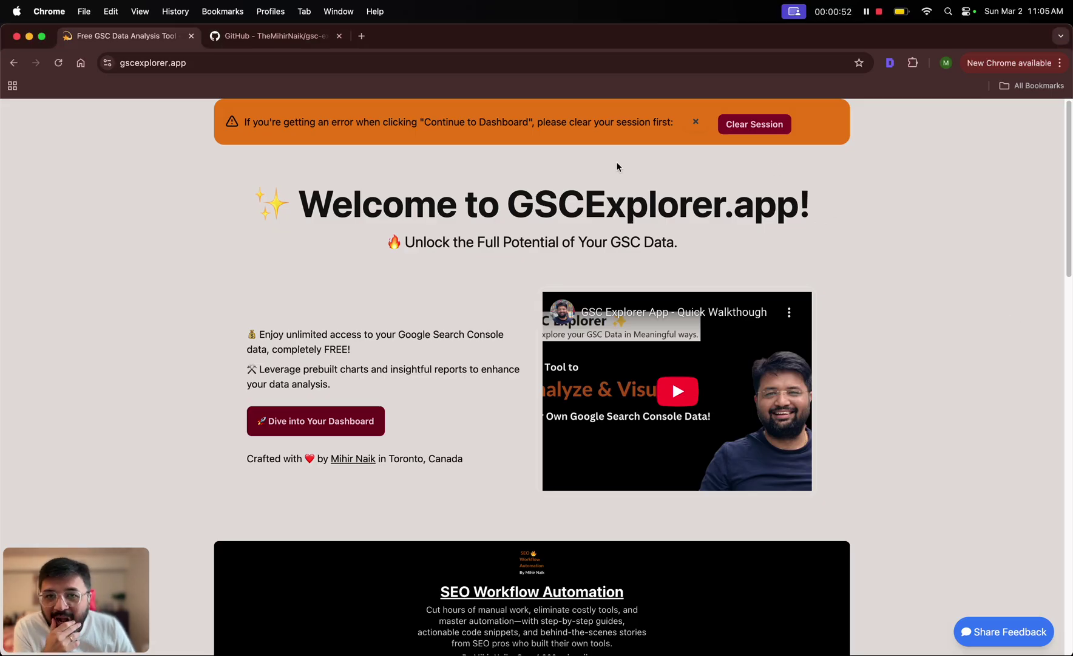
{"action": "left_click", "coordinate": [628, 59]}
{"action": "left_click", "coordinate": [825, 199]}
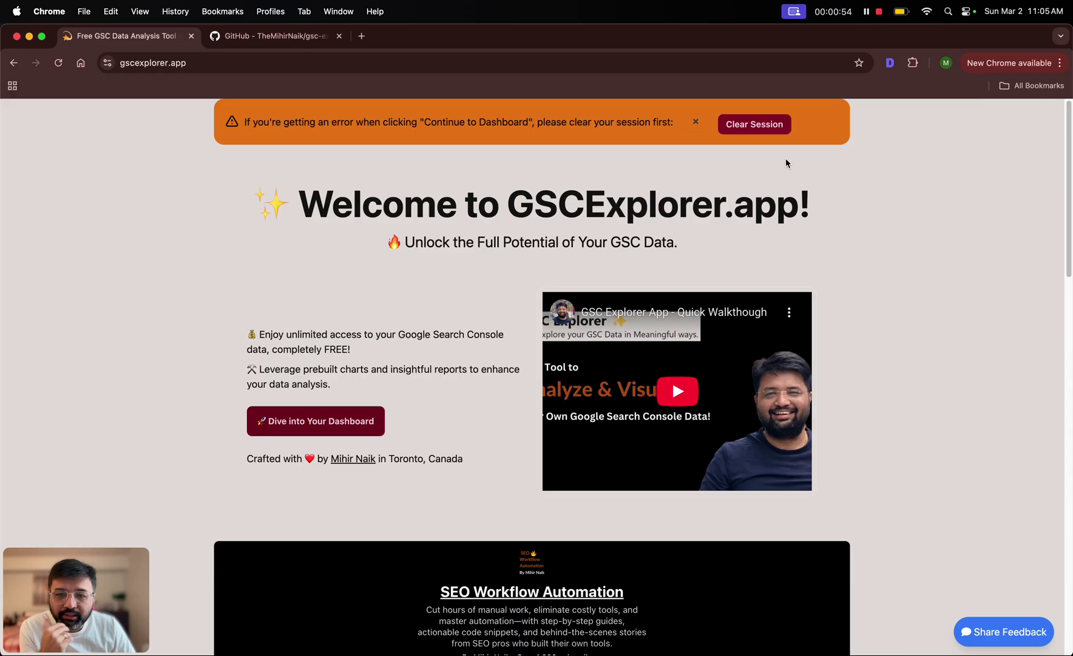
{"action": "left_click", "coordinate": [773, 125]}
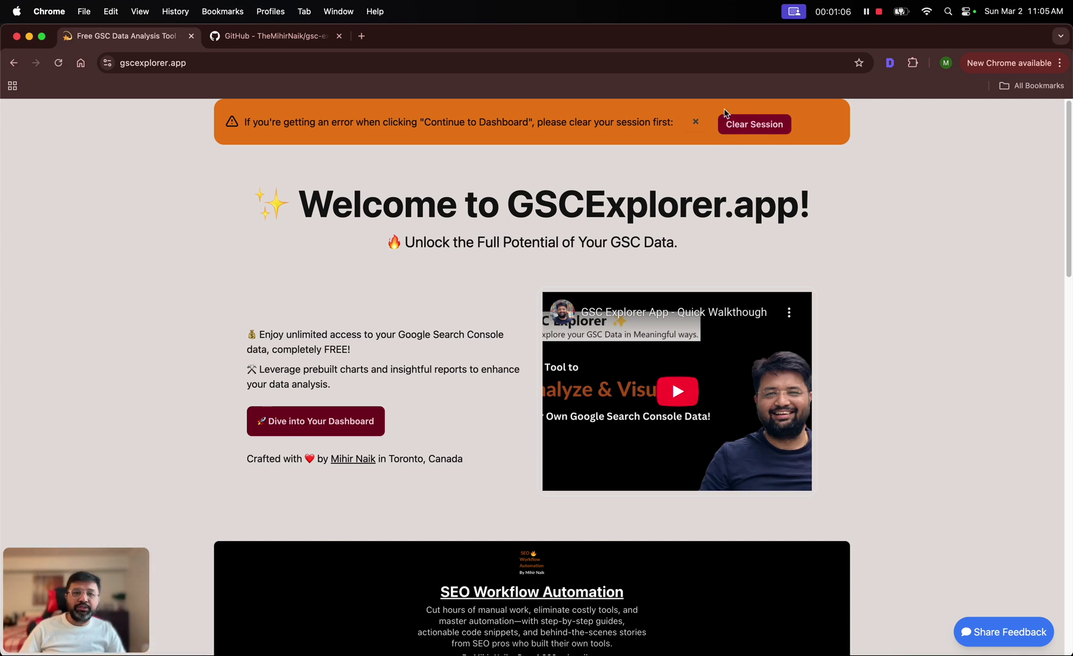
Dismiss the session warning, enter the dashboard, and log out to revoke GSC access.
{"action": "left_click", "coordinate": [696, 122]}
{"action": "scroll", "coordinate": [485, 301], "scroll_direction": "down", "scroll_amount": 3}
{"action": "scroll", "coordinate": [485, 302], "scroll_direction": "up", "scroll_amount": 3}
{"action": "left_click", "coordinate": [361, 375]}
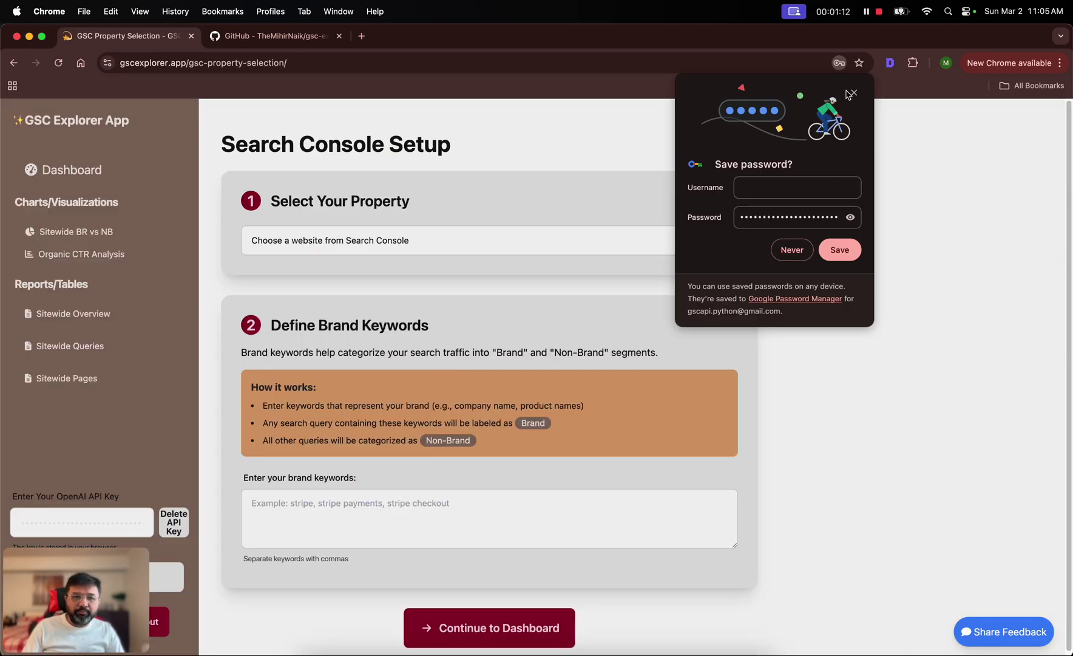
{"action": "left_click", "coordinate": [851, 94]}
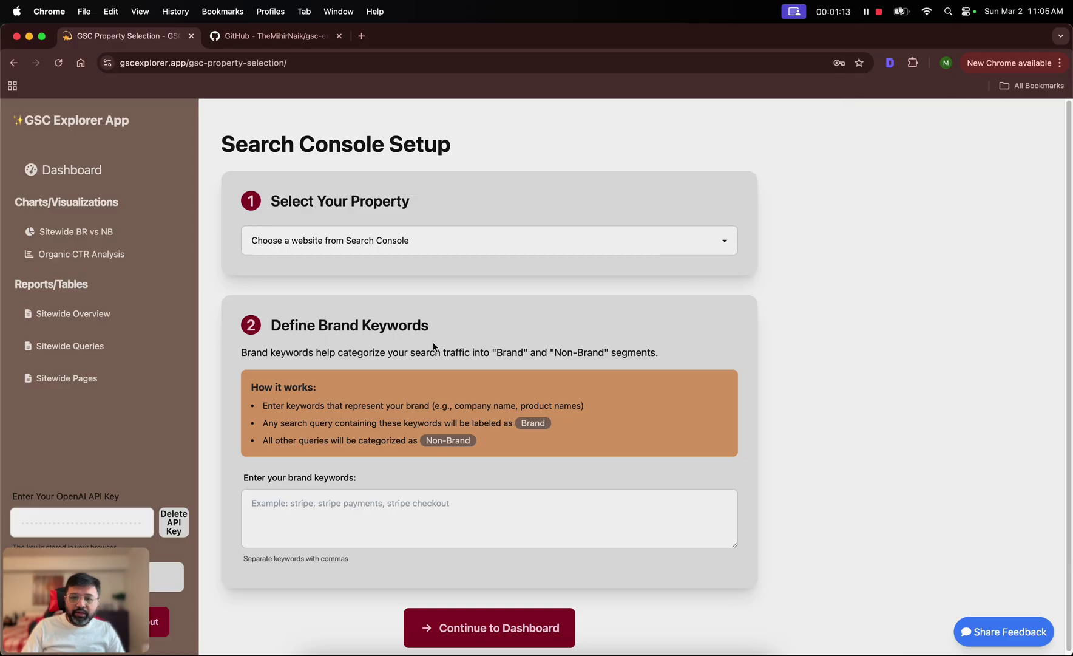
{"action": "left_click", "coordinate": [154, 630]}
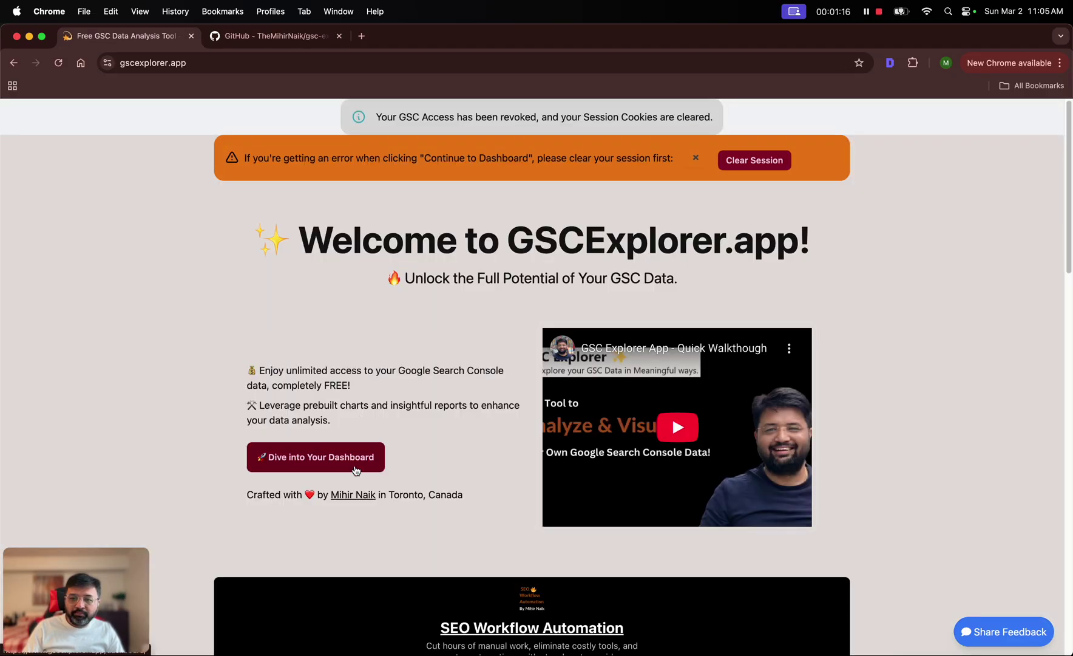
Sign back in with the Google account, granting all Search Console permissions.
{"action": "left_click", "coordinate": [356, 469]}
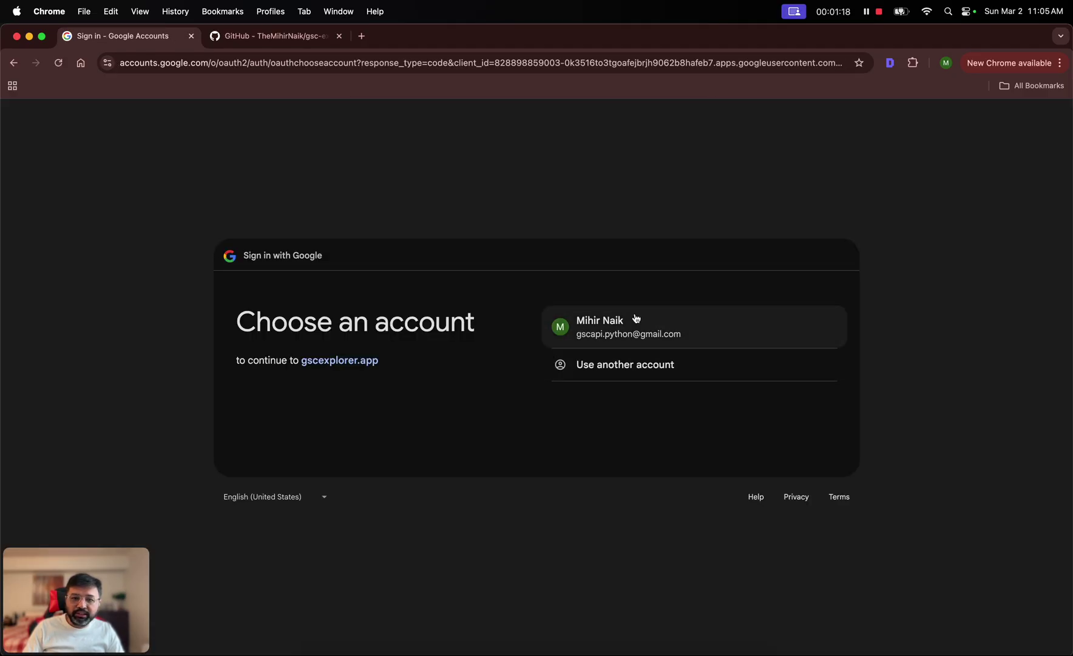
{"action": "left_click", "coordinate": [635, 326]}
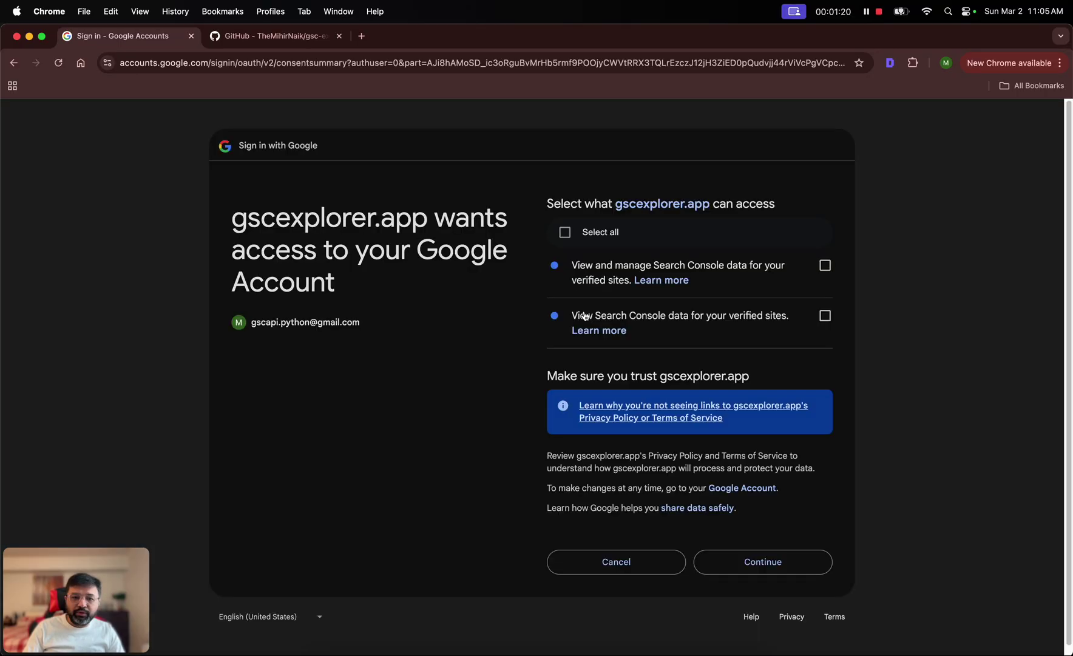
{"action": "left_click", "coordinate": [566, 231]}
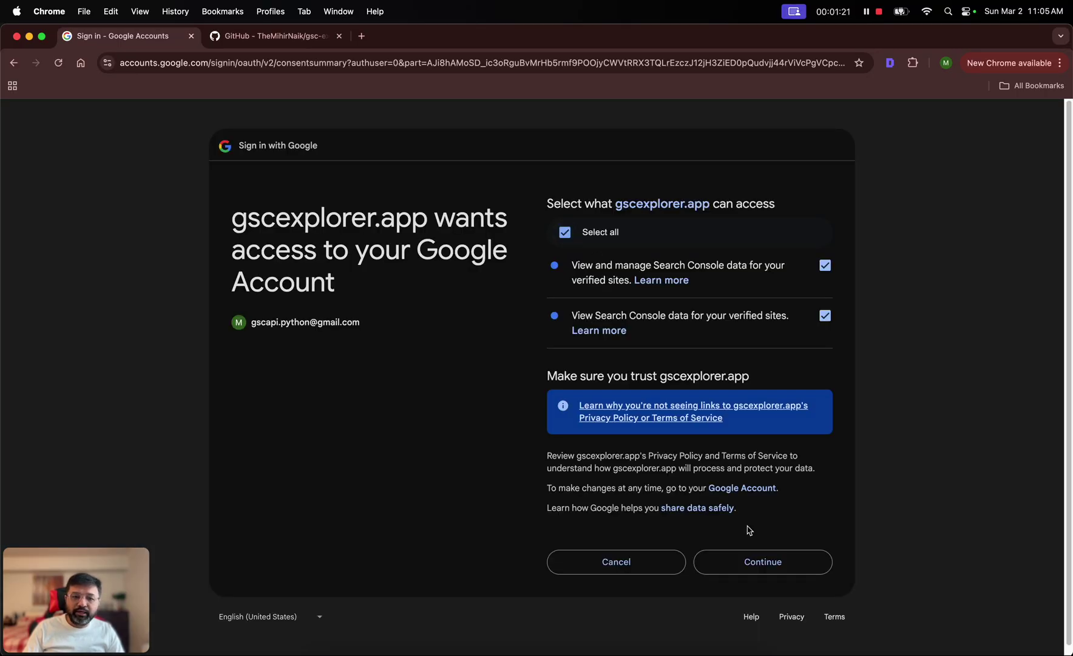
{"action": "left_click", "coordinate": [763, 562]}
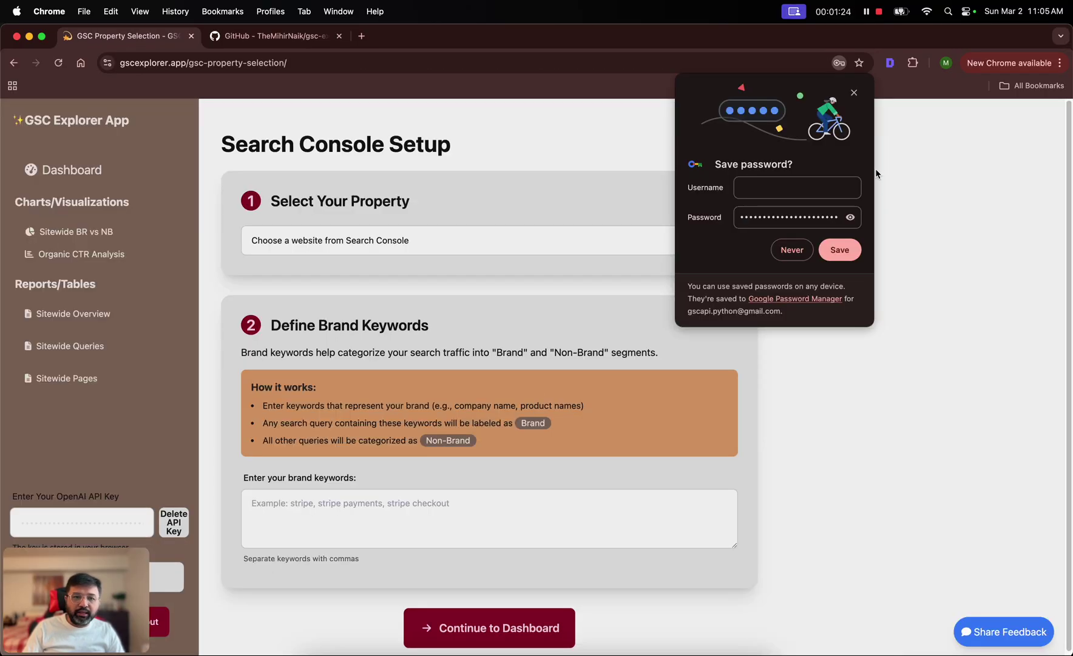
Choose the tridentpbi.in property, enter brand keywords 'trident, pbi', and continue to the dashboard.
{"action": "left_click", "coordinate": [854, 93]}
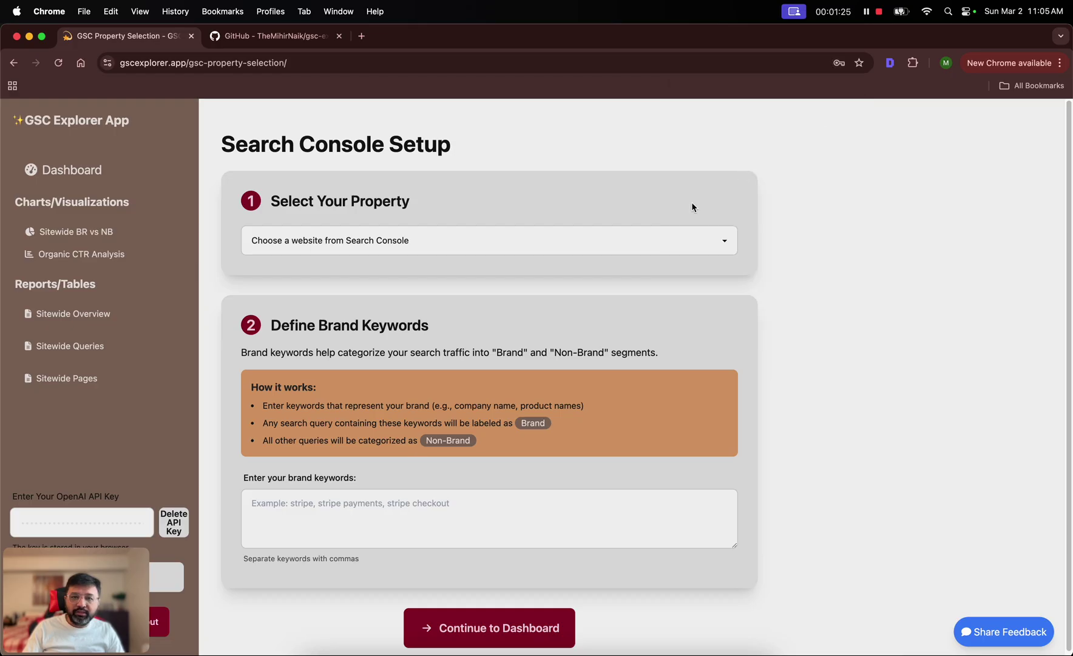
{"action": "left_click", "coordinate": [637, 246]}
{"action": "left_click", "coordinate": [574, 283]}
{"action": "left_click", "coordinate": [414, 500]}
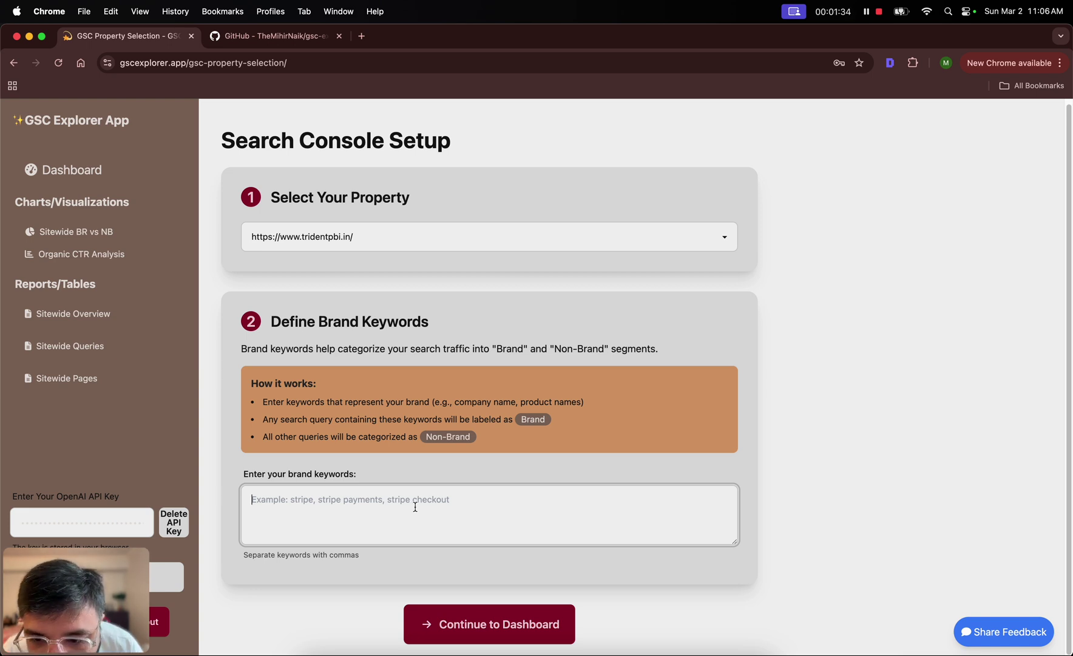
{"action": "type", "text": "trident"}
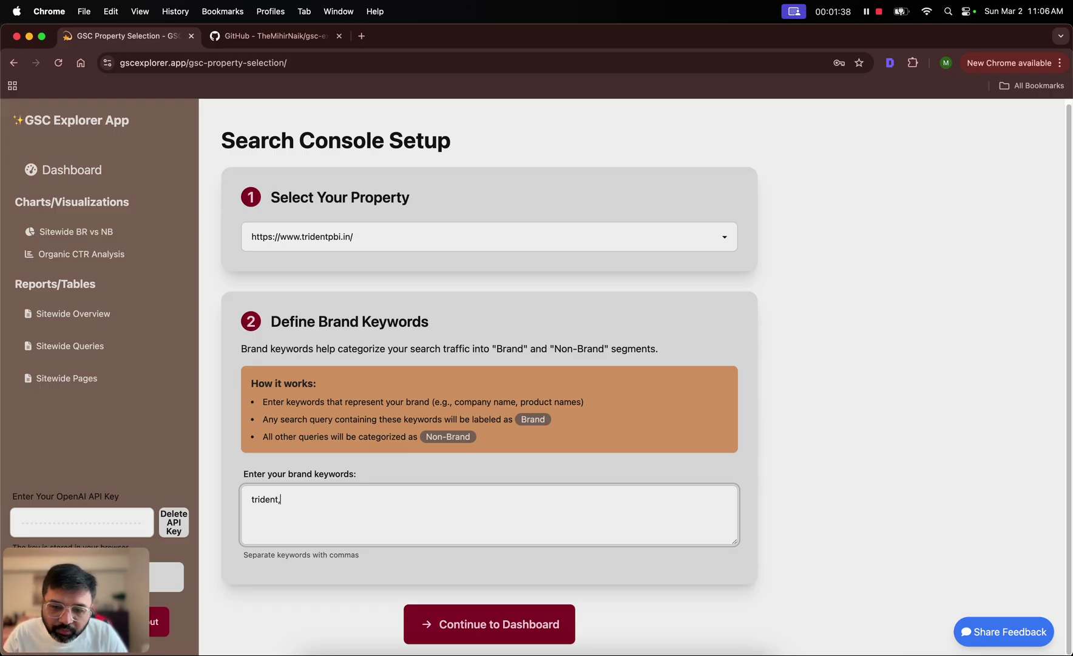
{"action": "type", "text": ", pbi"}
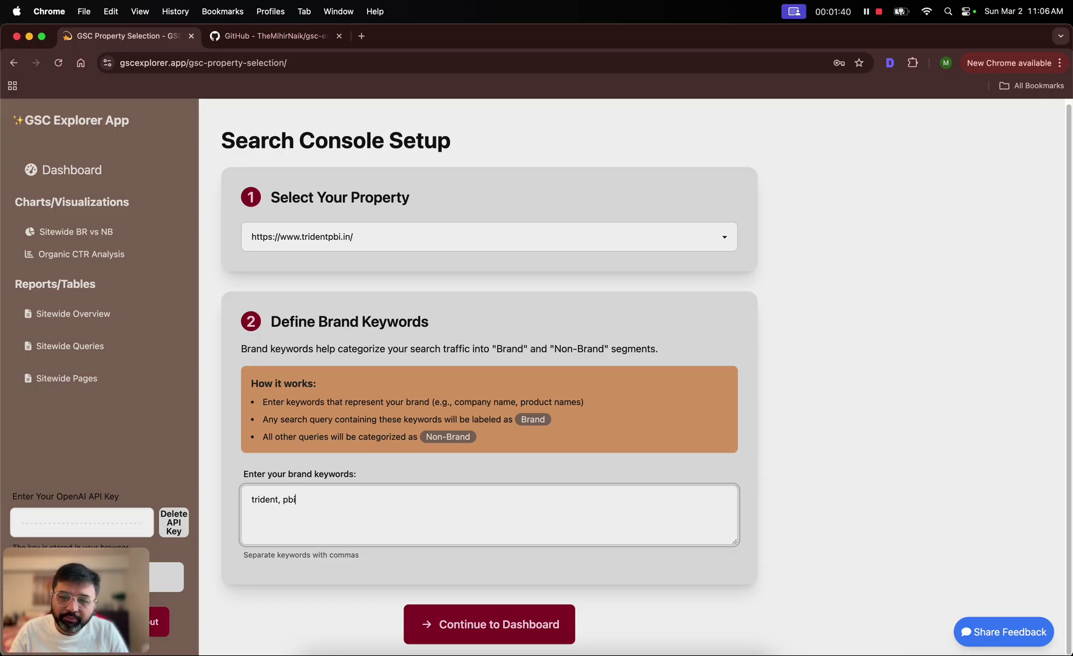
{"action": "left_click", "coordinate": [477, 620]}
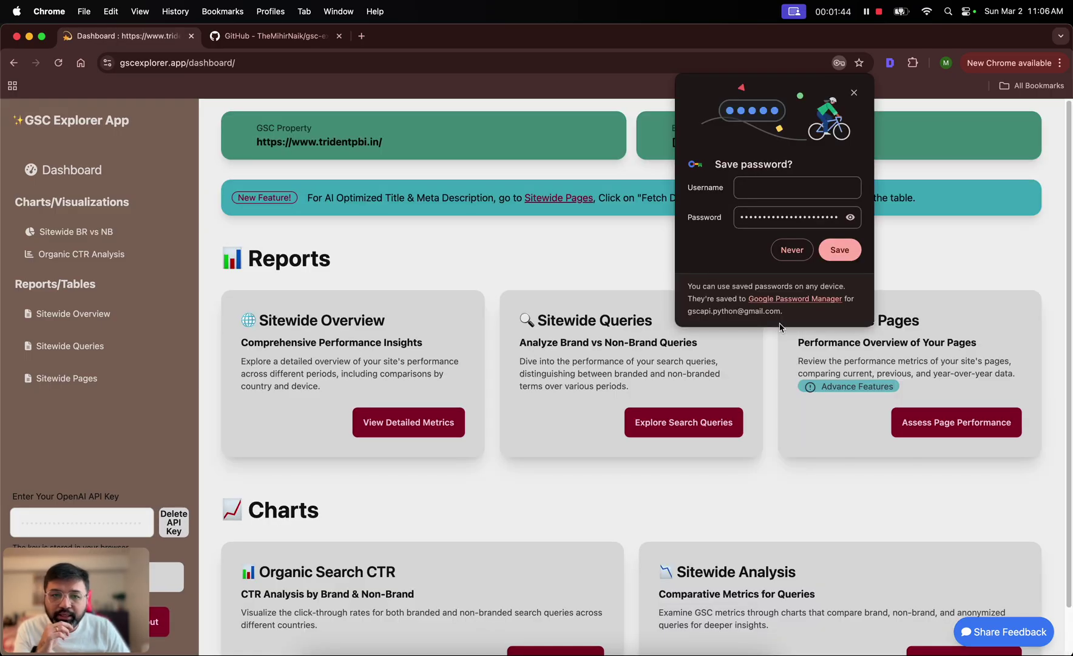
Dismiss Chrome's save-password prompt and point out the dashboard's Reports heading.
{"action": "left_click", "coordinate": [854, 94]}
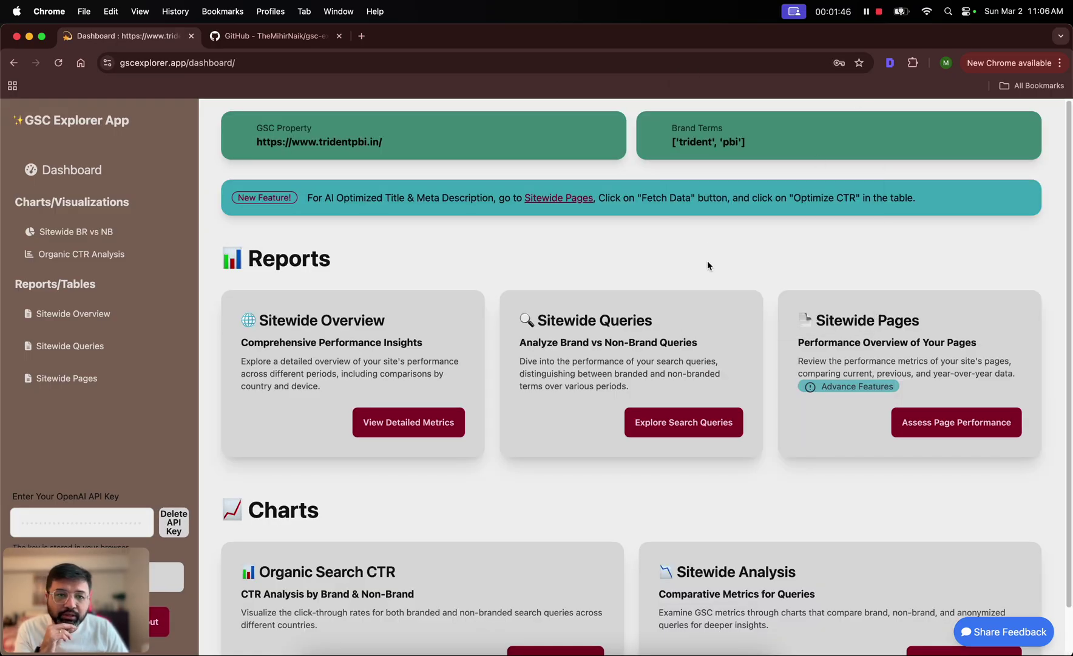
{"action": "scroll", "coordinate": [698, 270], "scroll_direction": "down", "scroll_amount": 2}
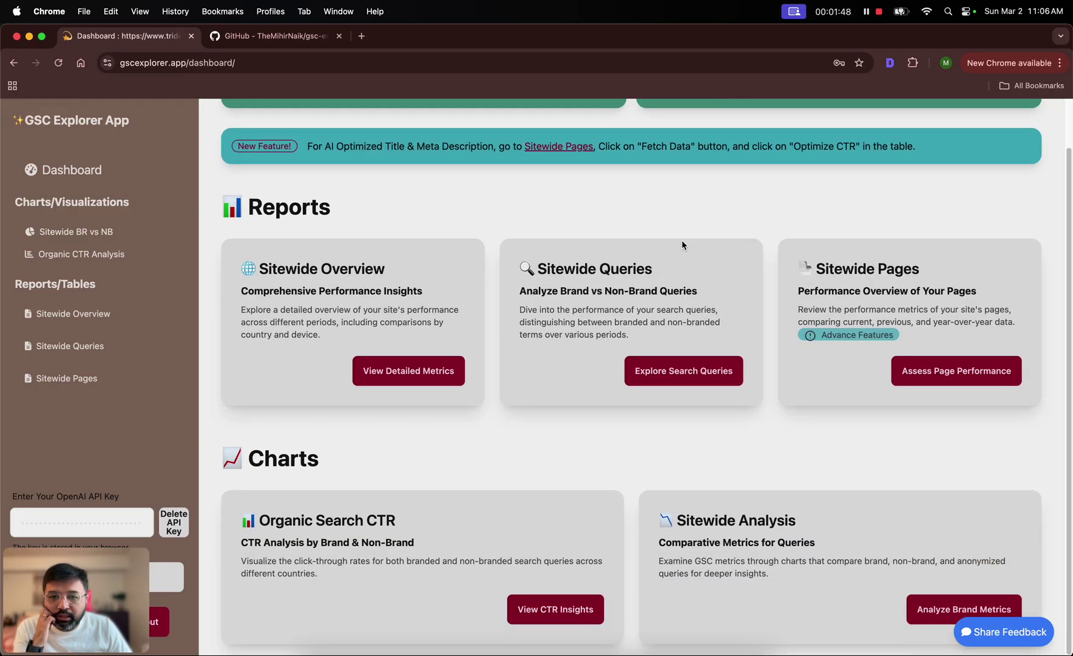
{"action": "scroll", "coordinate": [595, 270], "scroll_direction": "up", "scroll_amount": 2}
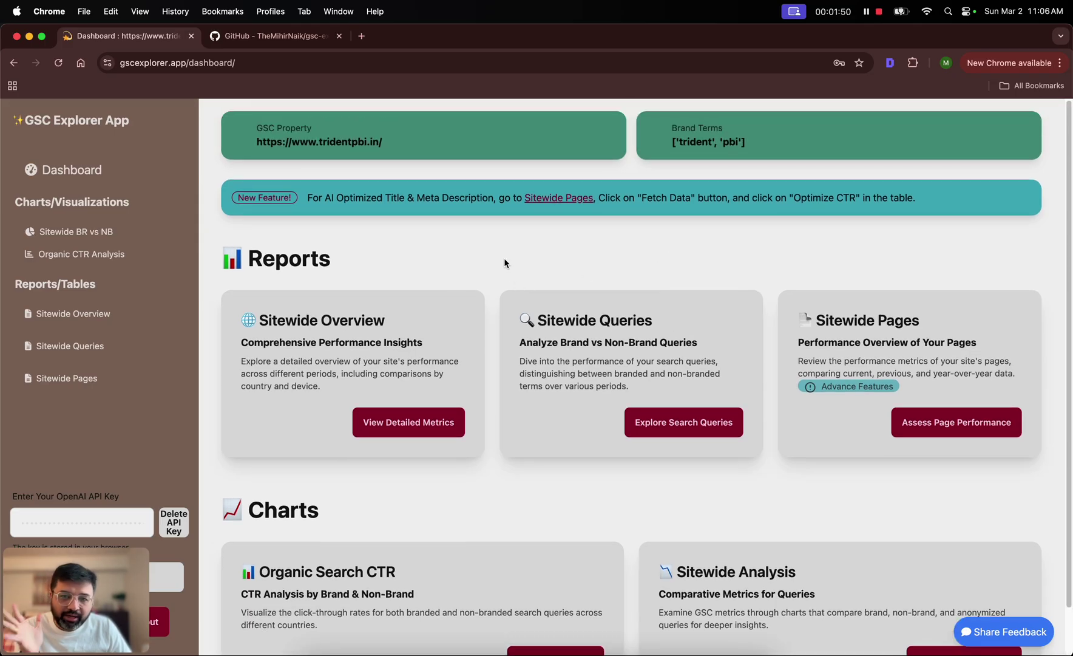
{"action": "triple_click", "coordinate": [291, 257]}
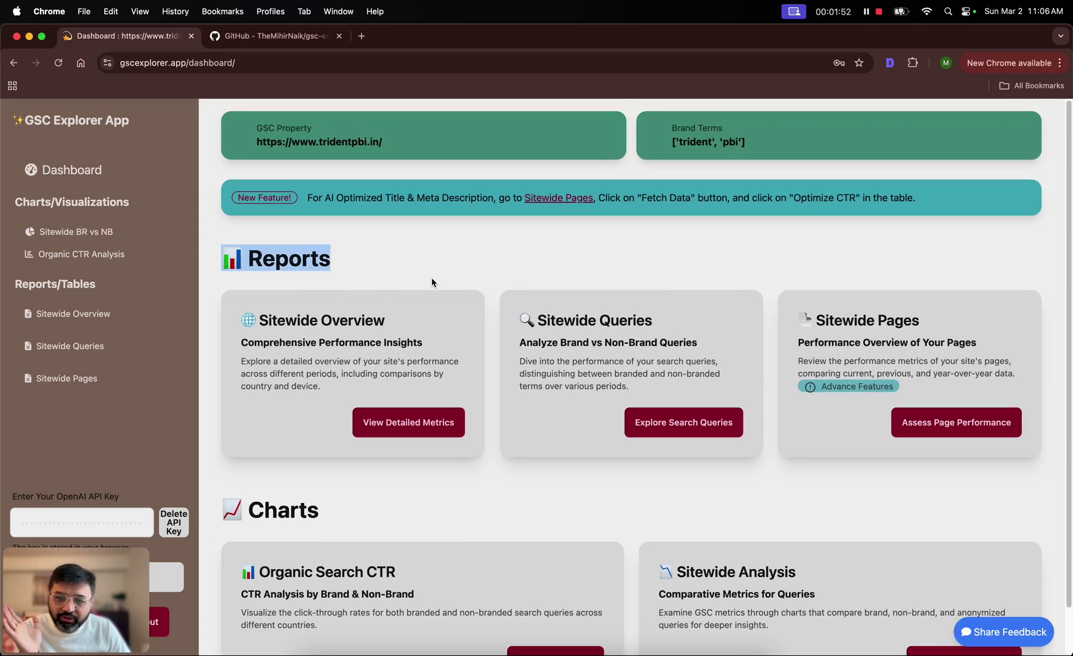
{"action": "scroll", "coordinate": [373, 445], "scroll_direction": "down", "scroll_amount": 2}
{"action": "left_click", "coordinate": [372, 454]}
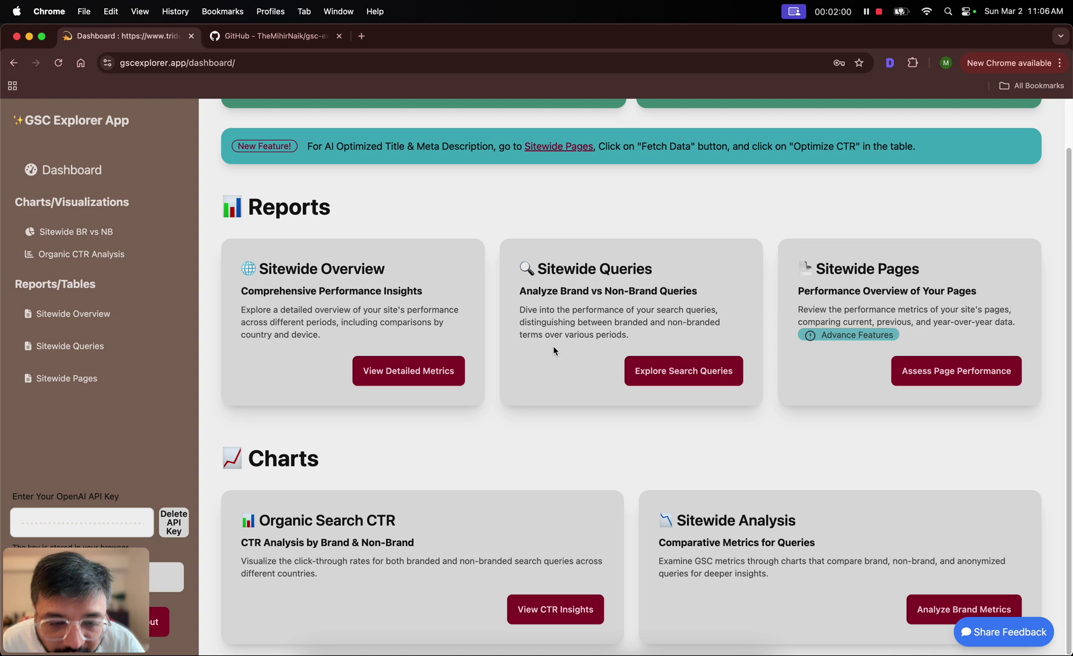
{"action": "triple_click", "coordinate": [862, 268]}
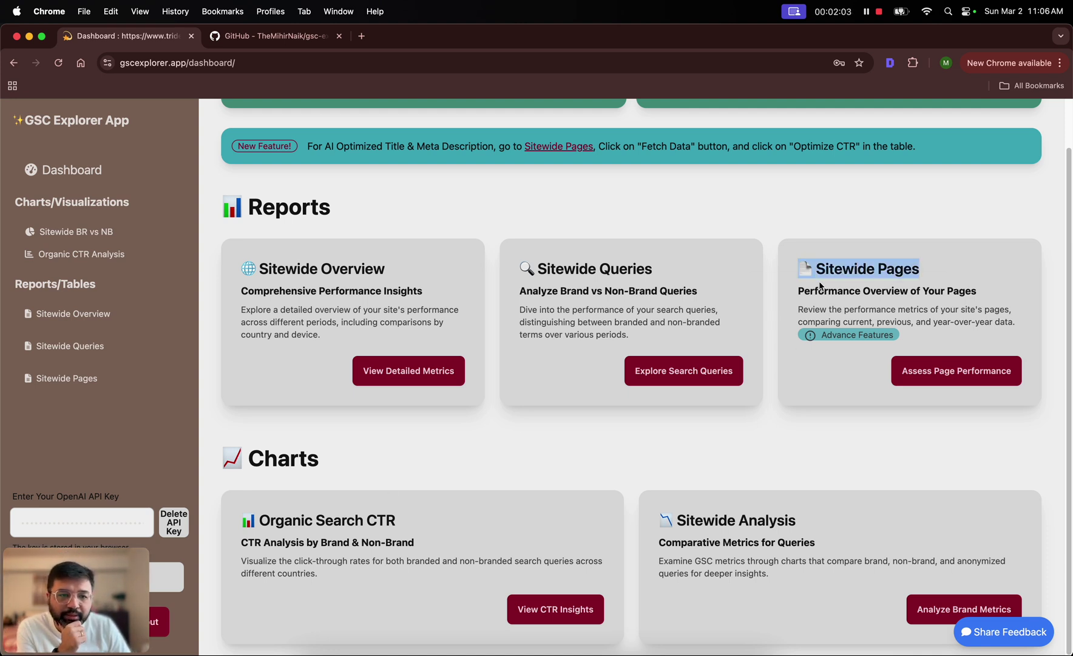
{"action": "left_click", "coordinate": [181, 530]}
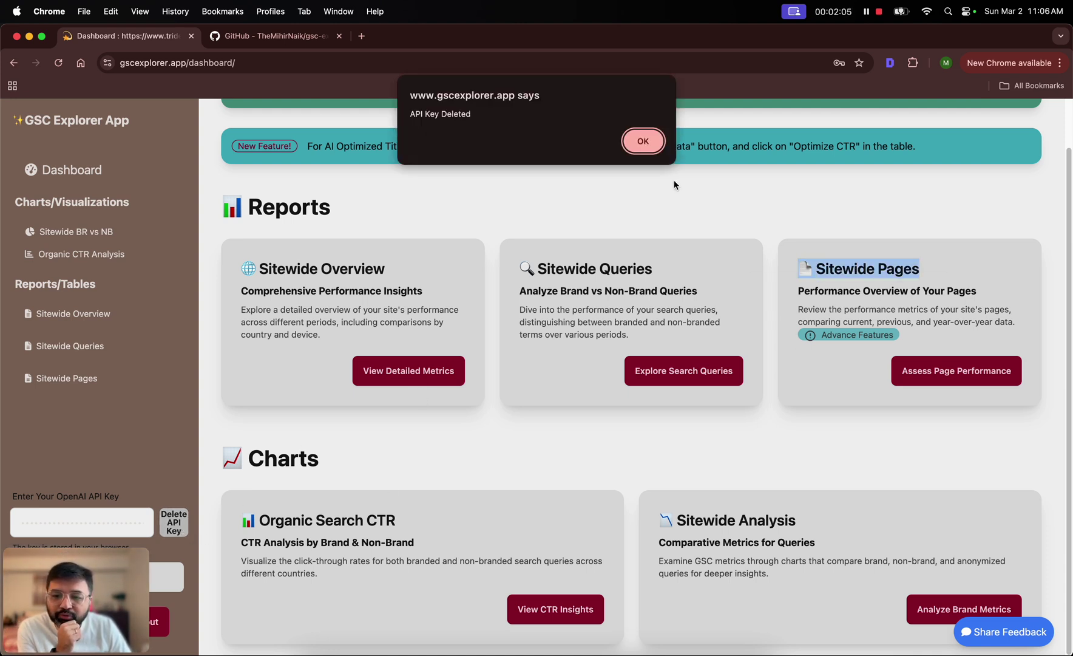
{"action": "left_click", "coordinate": [642, 143]}
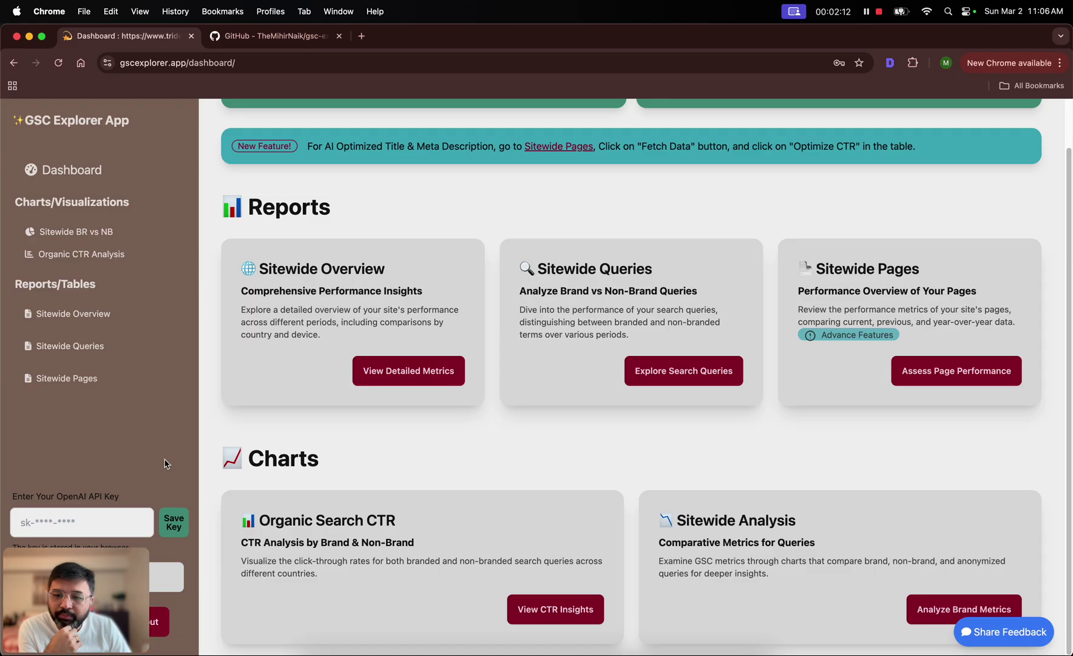
{"action": "scroll", "coordinate": [425, 321], "scroll_direction": "up", "scroll_amount": 2}
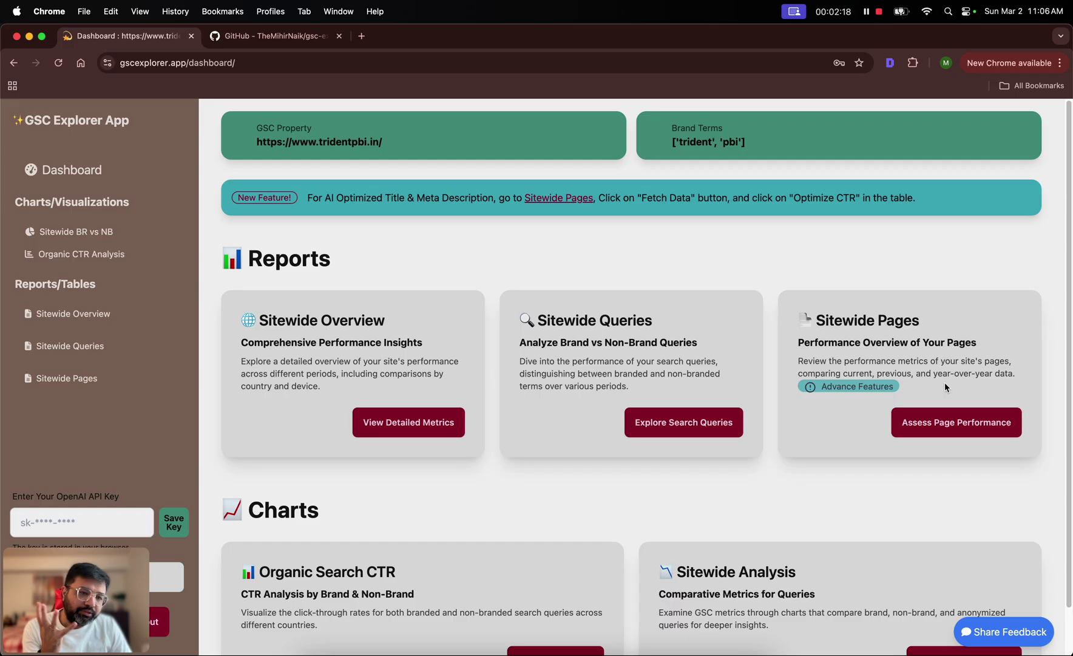
Open the Sitewide Pages report and fetch data for the Last 30 Days.
{"action": "left_click", "coordinate": [951, 422]}
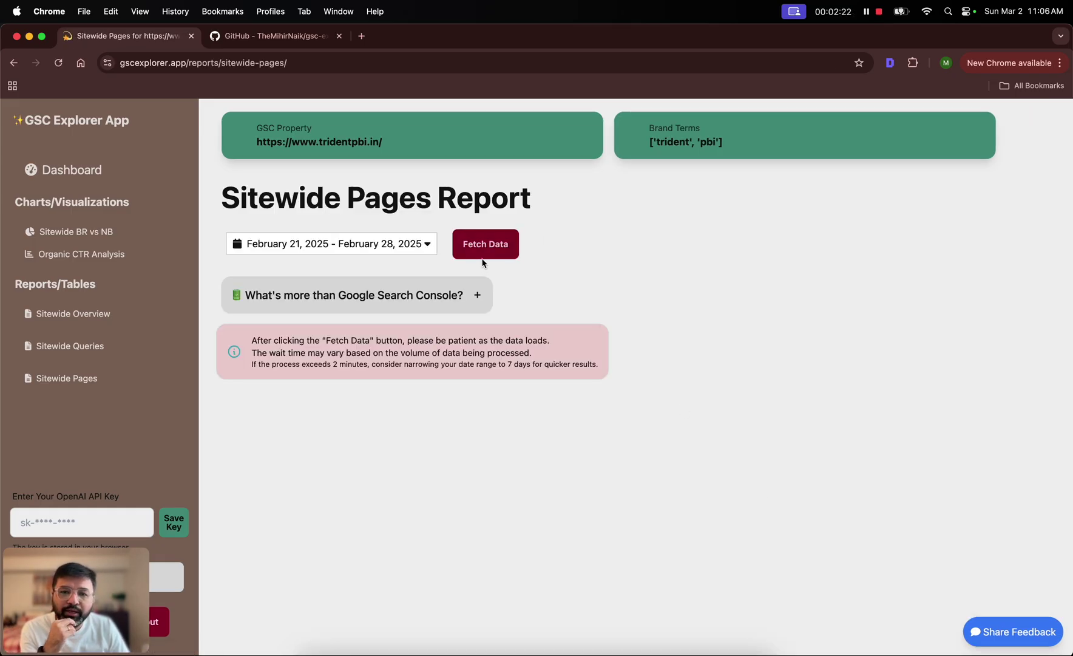
{"action": "left_click", "coordinate": [412, 250]}
{"action": "left_click", "coordinate": [283, 330]}
{"action": "left_click", "coordinate": [463, 243]}
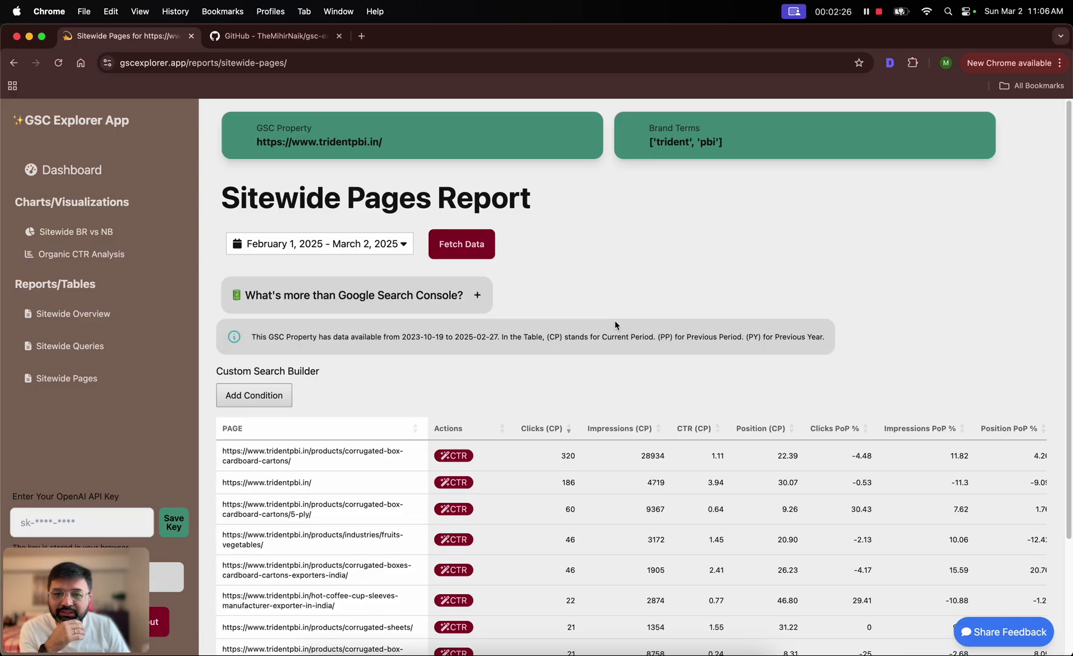
Point out the available data date range shown in the report banner.
{"action": "scroll", "coordinate": [615, 324], "scroll_direction": "down", "scroll_amount": 3}
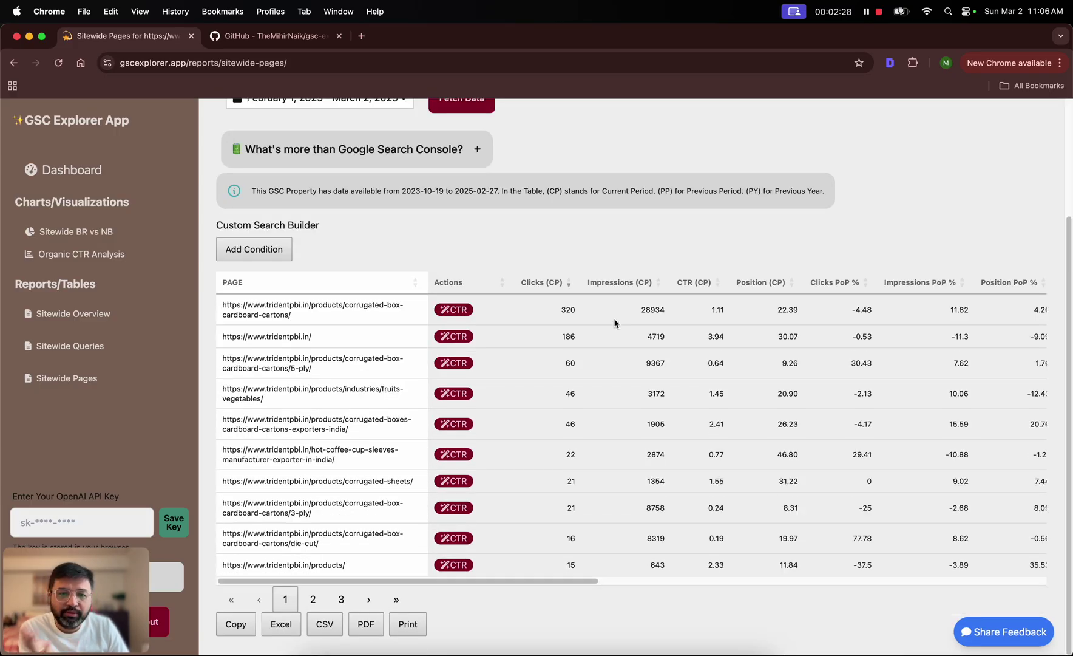
{"action": "left_click_drag", "start_coordinate": [572, 583], "coordinate": [515, 588]}
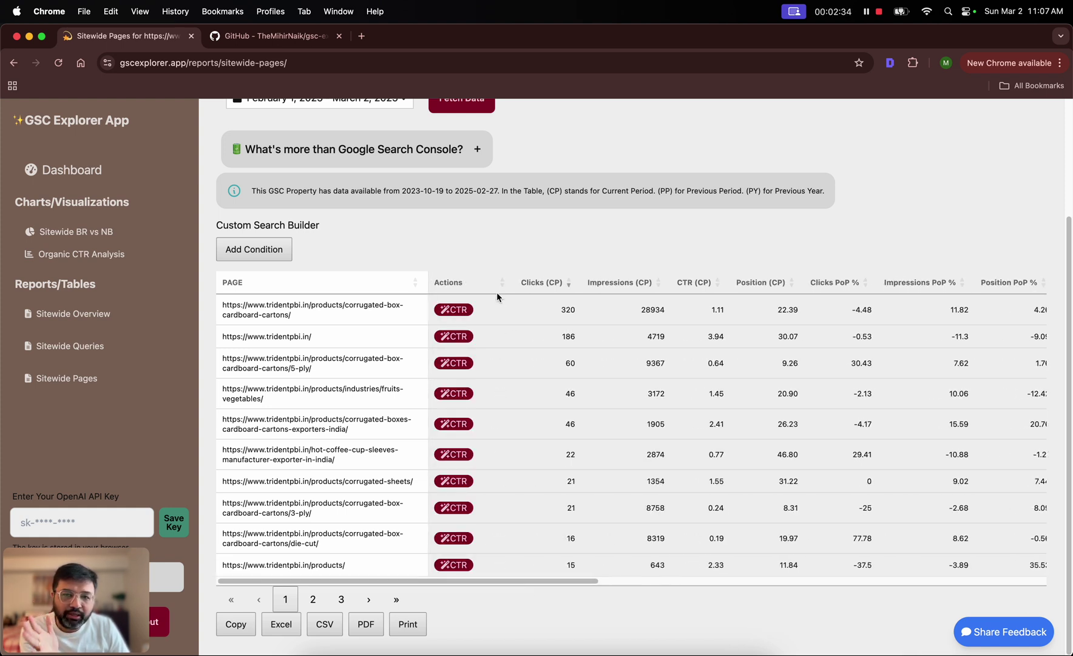
{"action": "scroll", "coordinate": [500, 207], "scroll_direction": "up", "scroll_amount": 1}
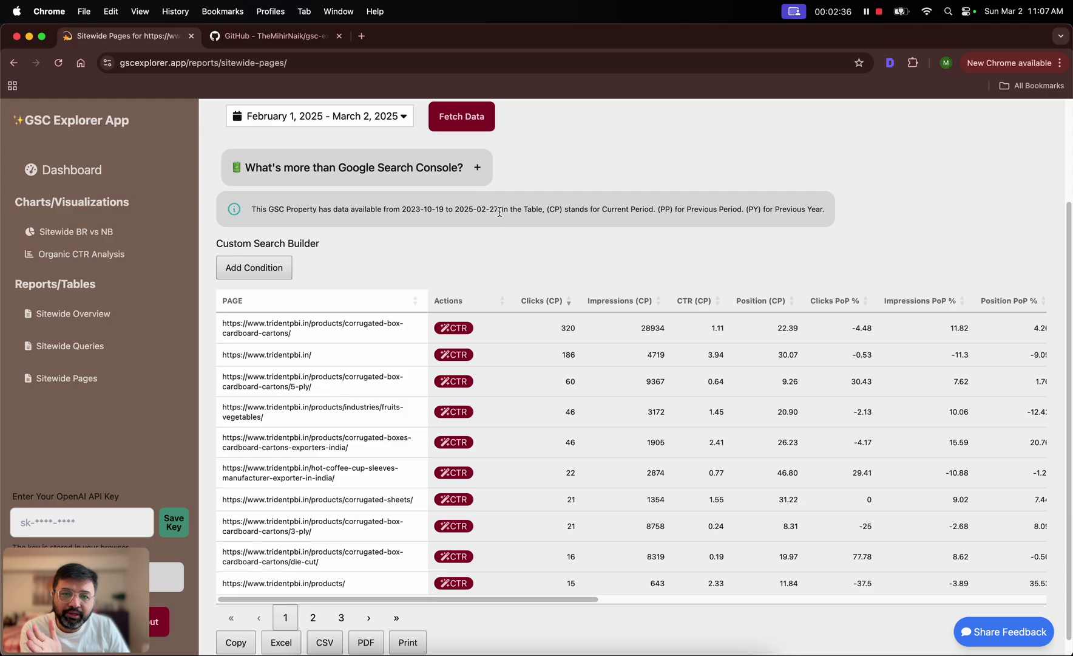
{"action": "left_click_drag", "start_coordinate": [501, 209], "coordinate": [398, 212]}
{"action": "left_click", "coordinate": [446, 246]}
{"action": "scroll", "coordinate": [425, 236], "scroll_direction": "up", "scroll_amount": 4}
{"action": "left_click", "coordinate": [381, 224]}
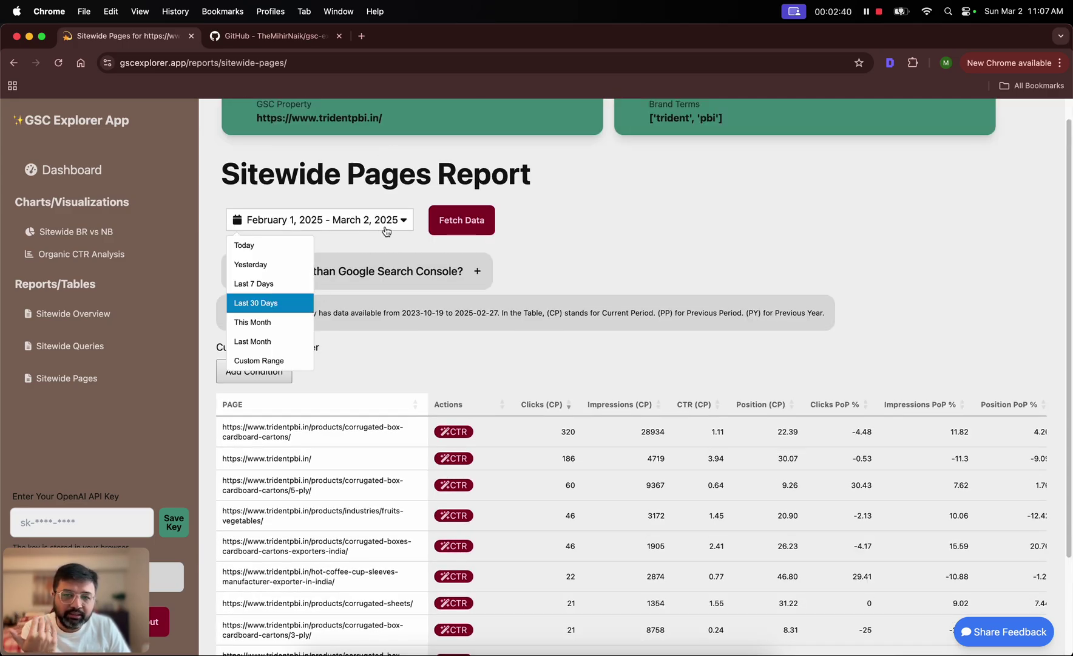
{"action": "left_click", "coordinate": [417, 245]}
{"action": "left_click_drag", "start_coordinate": [496, 324], "coordinate": [403, 317]}
{"action": "left_click", "coordinate": [477, 334]}
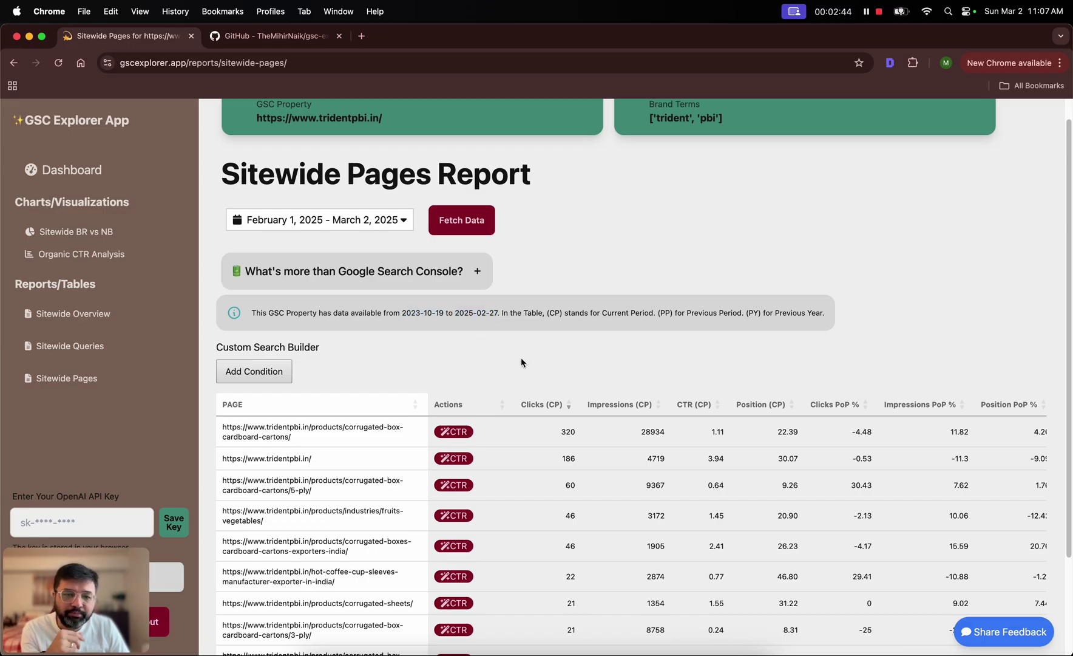
Scroll across the table's current, previous-period and year-over-year clicks, impressions, CTR and position columns.
{"action": "scroll", "coordinate": [520, 361], "scroll_direction": "down", "scroll_amount": 3}
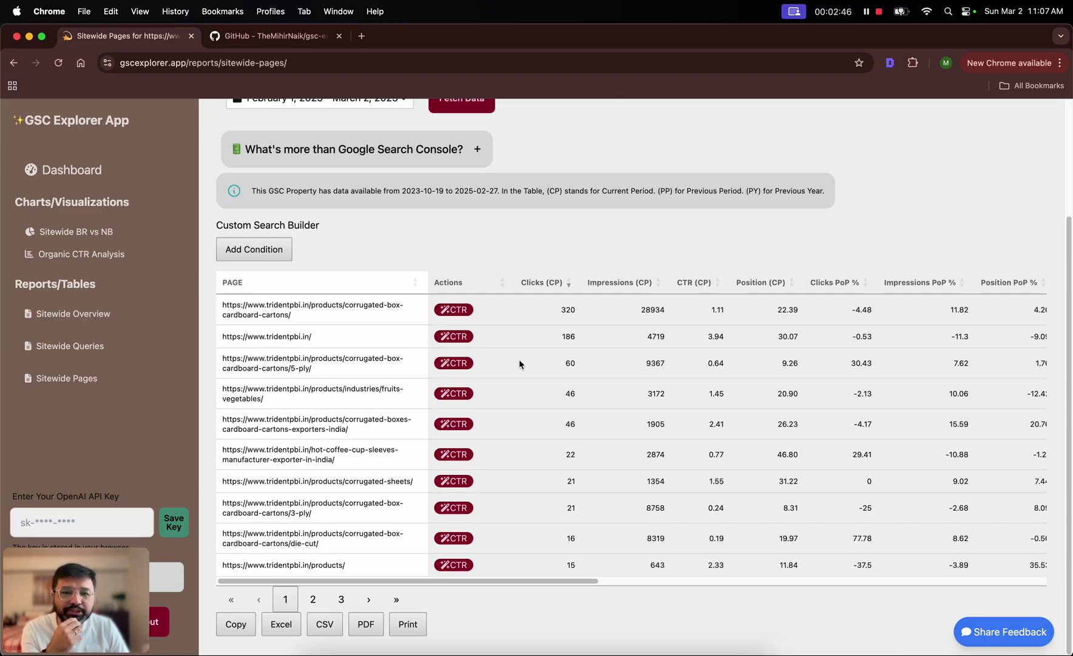
{"action": "scroll", "coordinate": [601, 571], "scroll_direction": "right", "scroll_amount": 5}
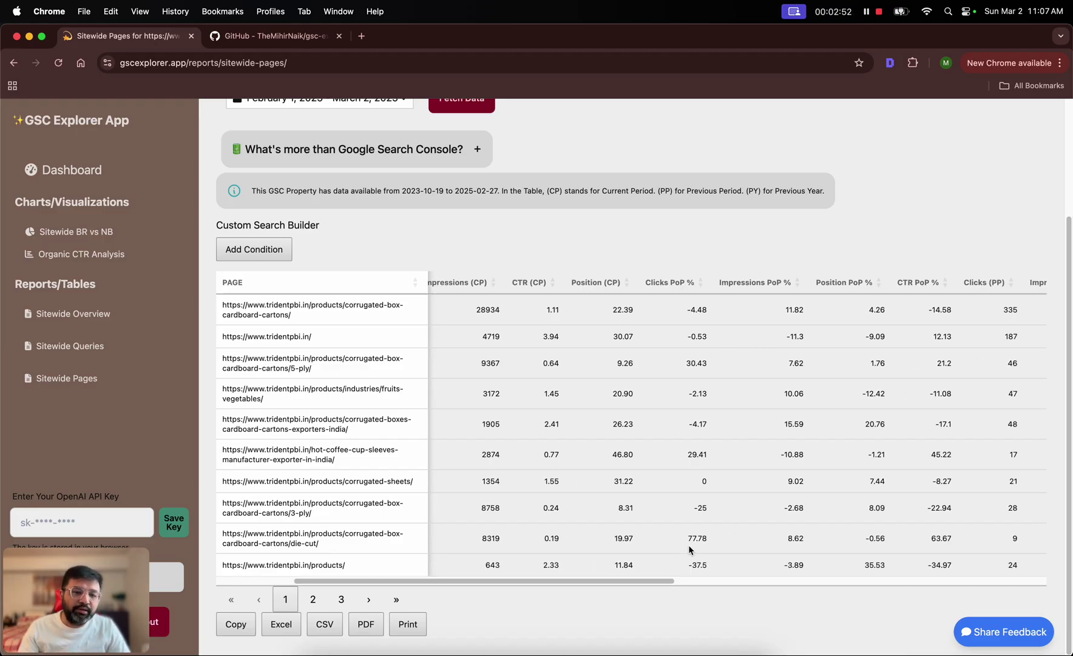
{"action": "left_click_drag", "start_coordinate": [671, 581], "coordinate": [981, 574]}
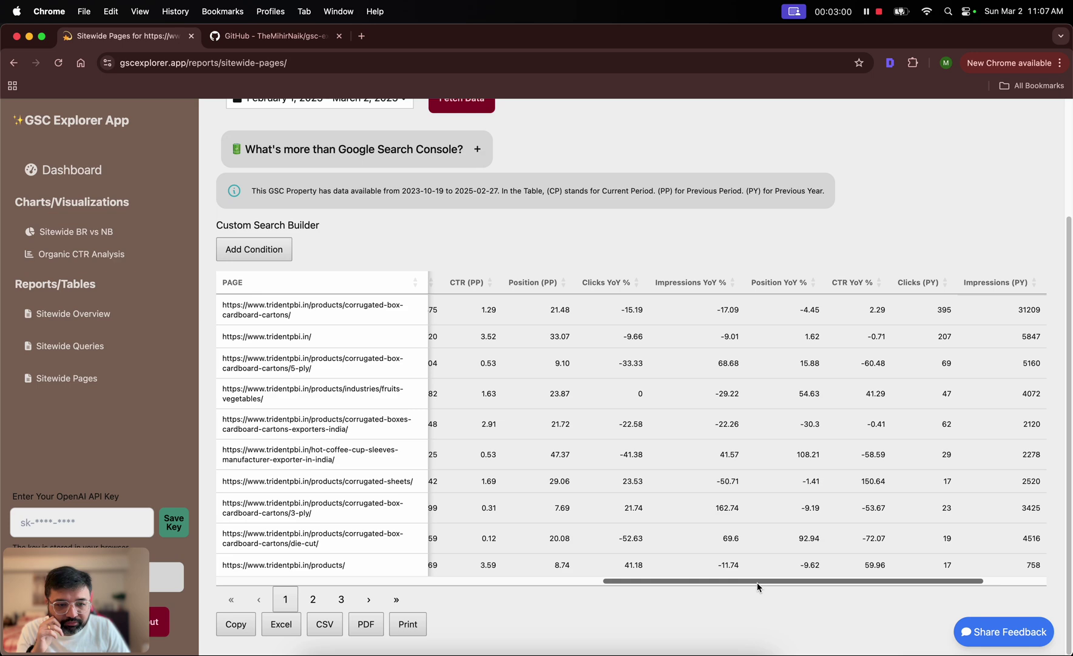
{"action": "left_click_drag", "start_coordinate": [757, 583], "coordinate": [372, 611]}
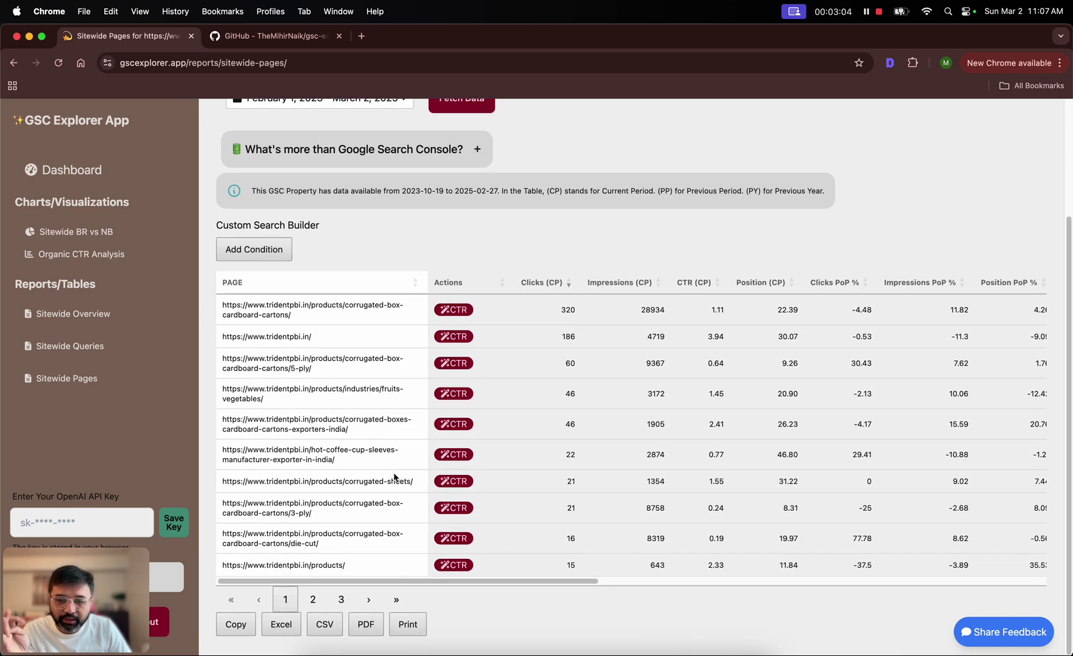
{"action": "scroll", "coordinate": [394, 474], "scroll_direction": "up", "scroll_amount": 2}
{"action": "scroll", "coordinate": [394, 473], "scroll_direction": "down", "scroll_amount": 2}
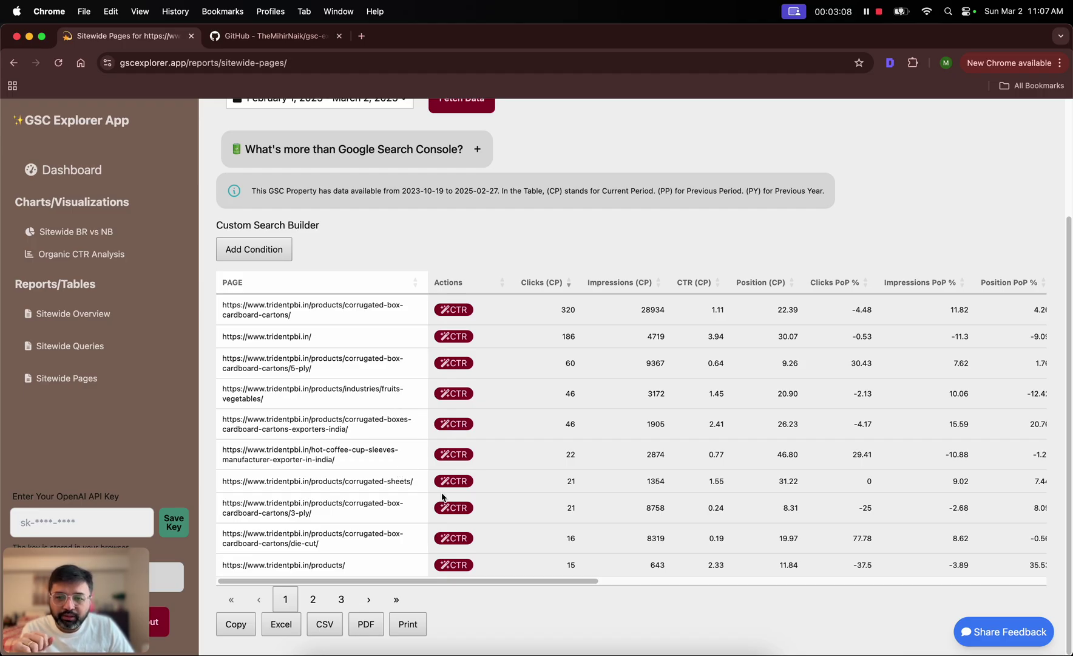
Open title and meta optimization for the hot coffee cup sleeves page and fetch its data.
{"action": "left_click", "coordinate": [461, 459]}
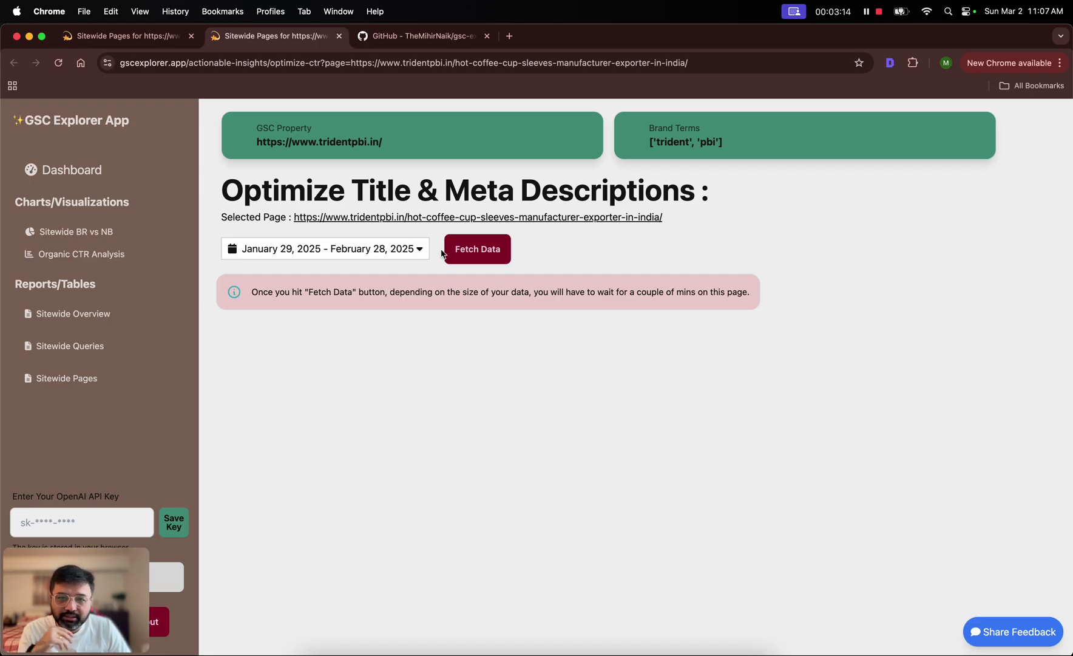
{"action": "left_click", "coordinate": [484, 247]}
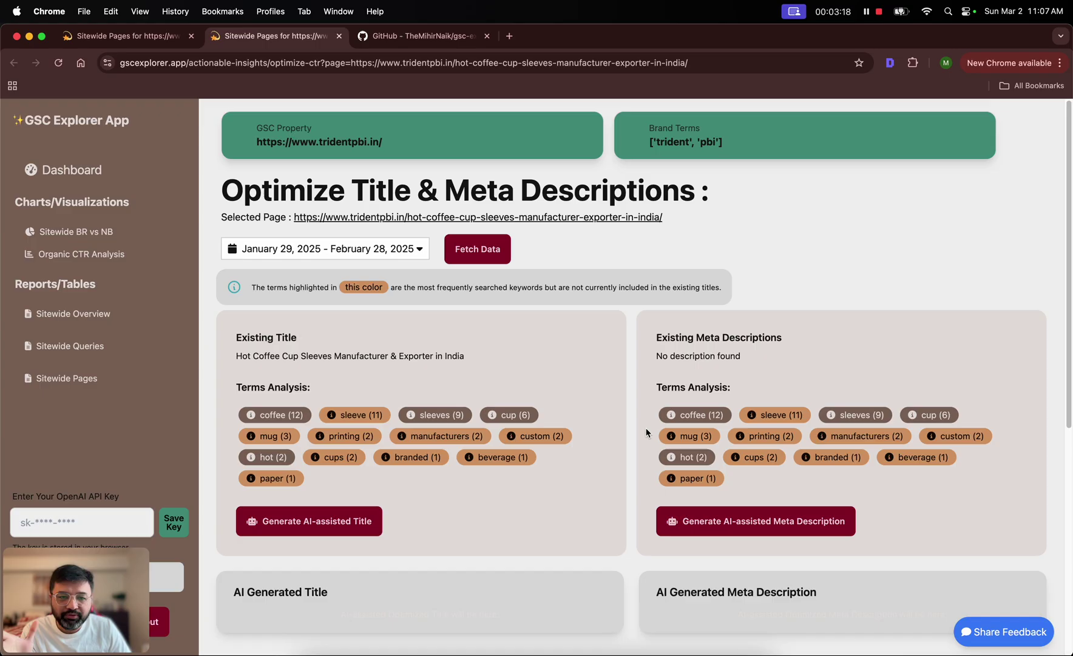
{"action": "scroll", "coordinate": [616, 438], "scroll_direction": "down", "scroll_amount": 3}
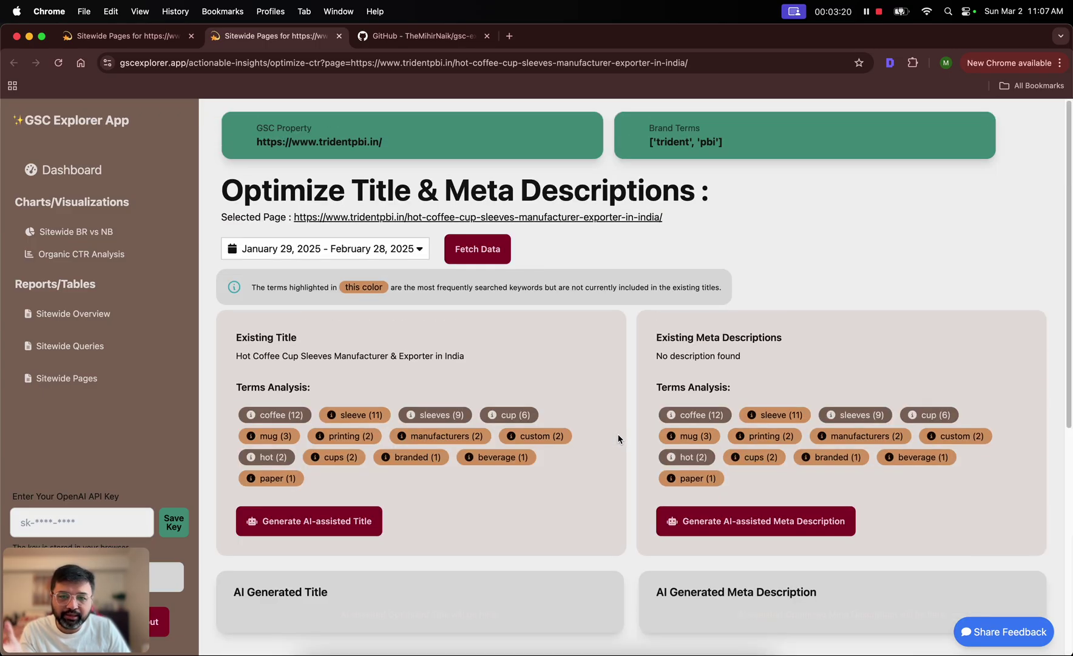
Set a custom range of September 1, 2024 – February 28, 2025 and refetch the terms analysis.
{"action": "left_click", "coordinate": [413, 249]}
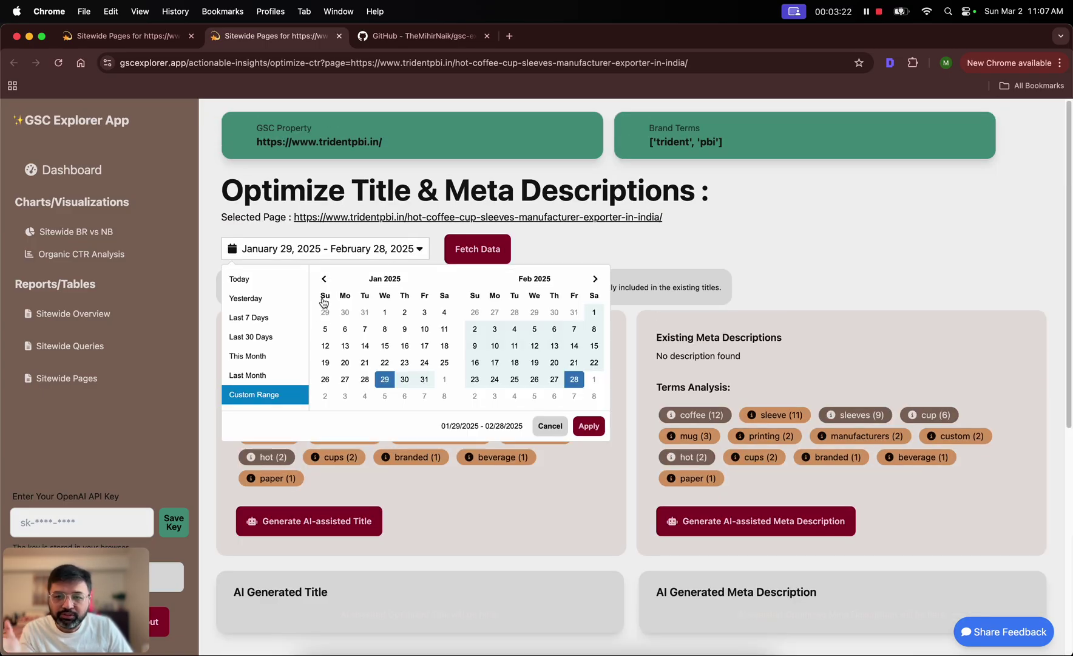
{"action": "left_click", "coordinate": [324, 280]}
{"action": "left_click", "coordinate": [324, 280]}
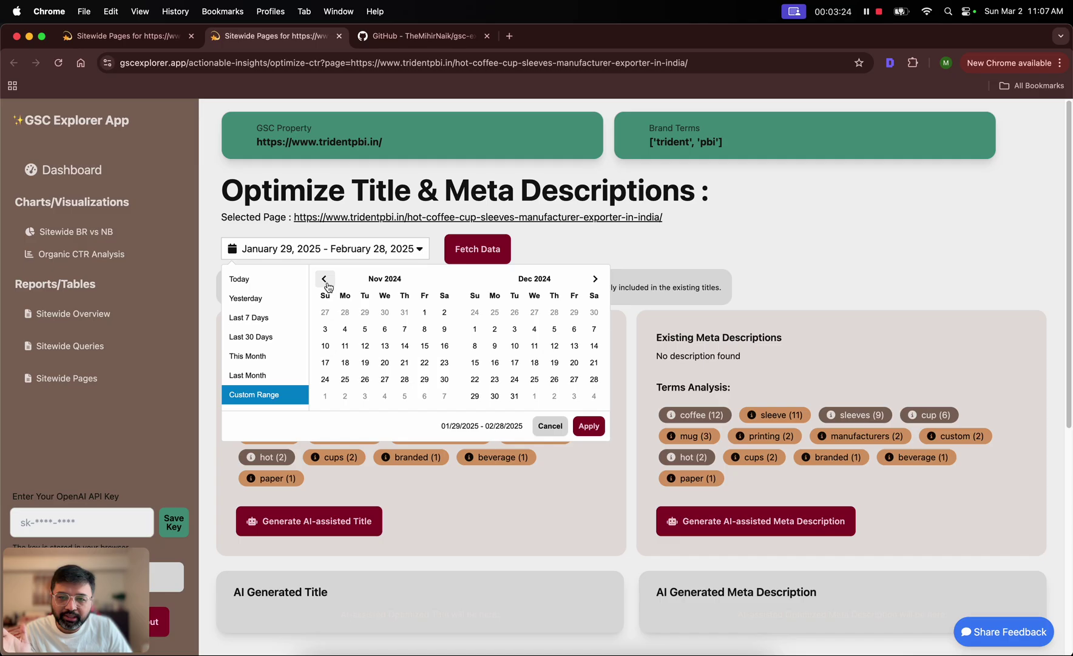
{"action": "left_click", "coordinate": [325, 280]}
{"action": "left_click", "coordinate": [325, 280]}
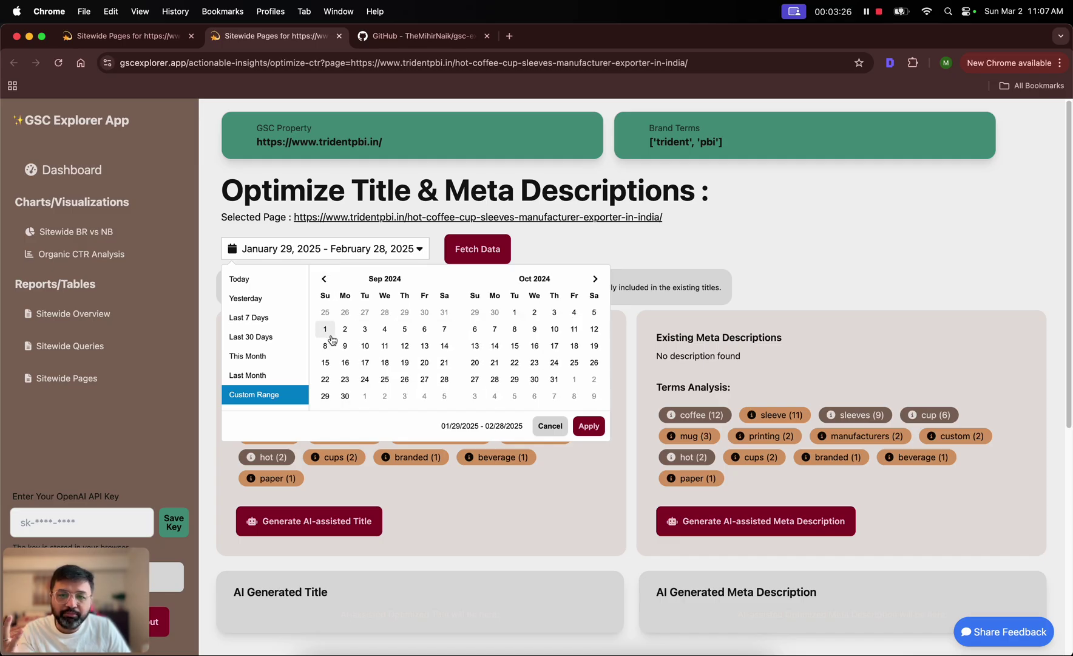
{"action": "left_click", "coordinate": [330, 335]}
{"action": "left_click", "coordinate": [596, 279]}
{"action": "left_click", "coordinate": [596, 279]}
{"action": "left_click", "coordinate": [596, 279]}
{"action": "left_click", "coordinate": [595, 279]}
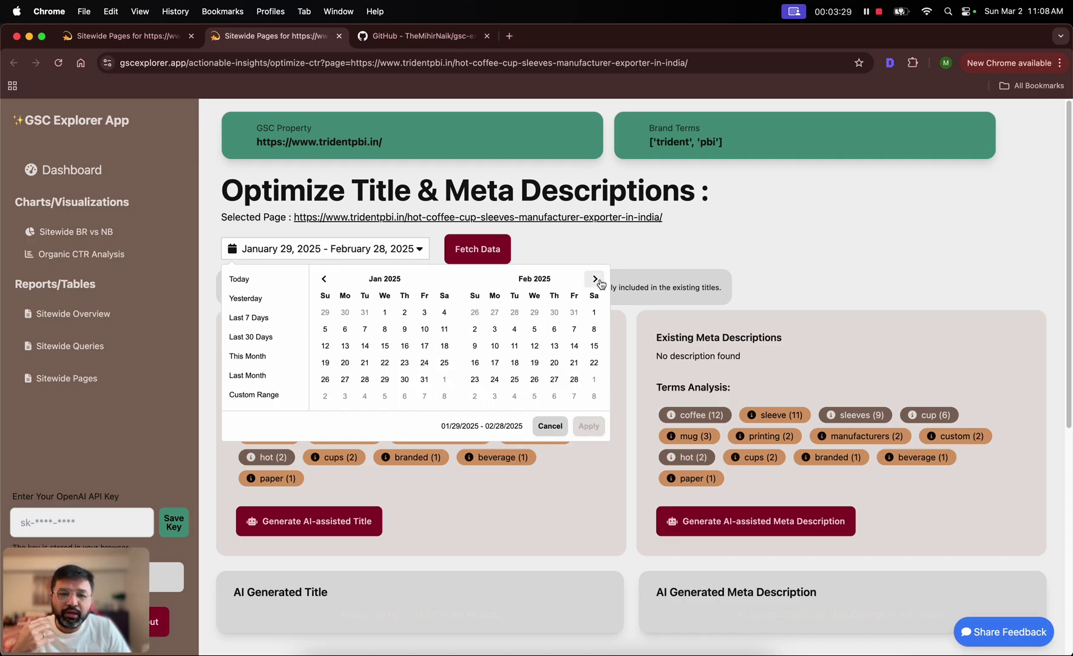
{"action": "left_click", "coordinate": [572, 379]}
{"action": "left_click", "coordinate": [588, 425]}
{"action": "left_click", "coordinate": [514, 255]}
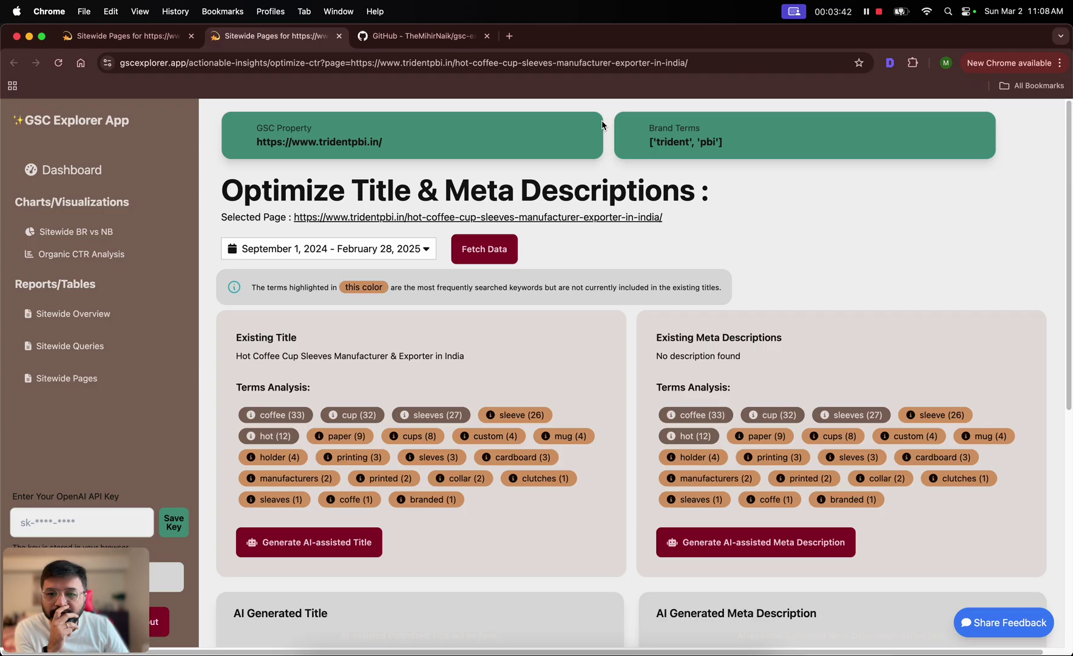
Point out the page's existing title and its 'No description found' meta description.
{"action": "triple_click", "coordinate": [431, 364]}
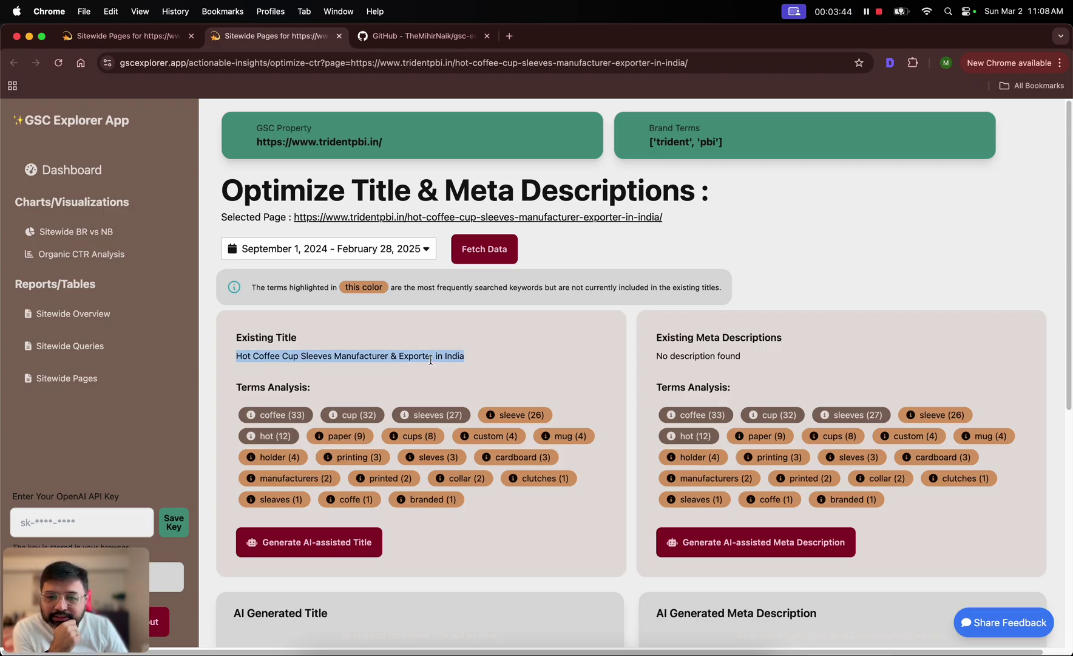
{"action": "left_click", "coordinate": [493, 356]}
{"action": "triple_click", "coordinate": [684, 357]}
{"action": "left_click", "coordinate": [678, 363]}
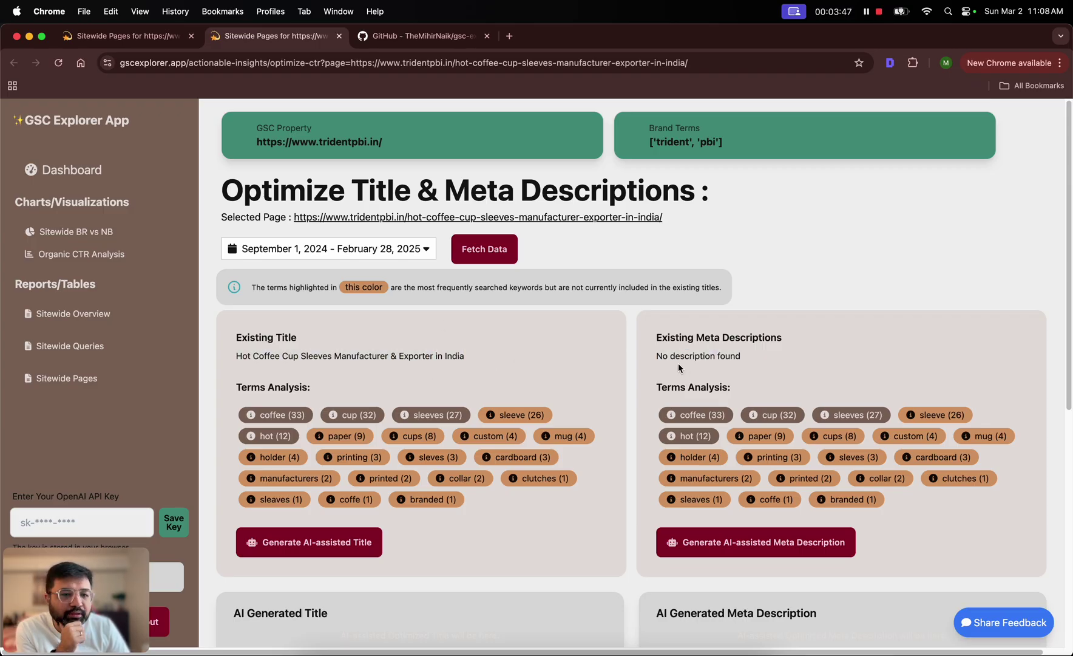
Check the live coffee-sleeves page's SEO overview, then return to the optimizer tab.
{"action": "left_click", "coordinate": [598, 216]}
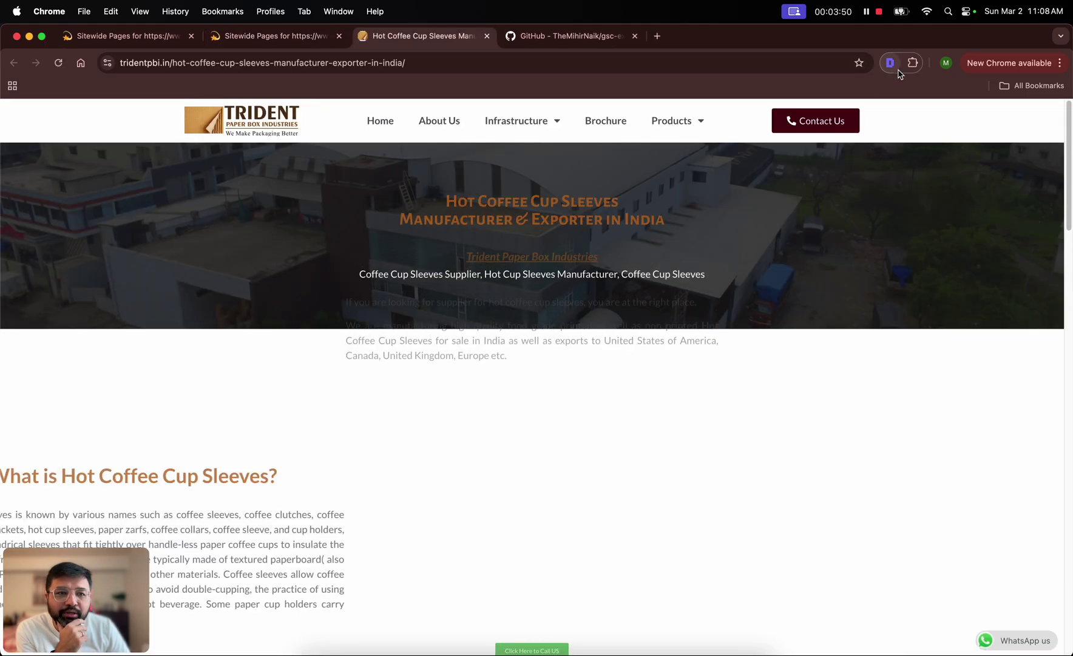
{"action": "left_click", "coordinate": [890, 62]}
{"action": "left_click", "coordinate": [408, 217]}
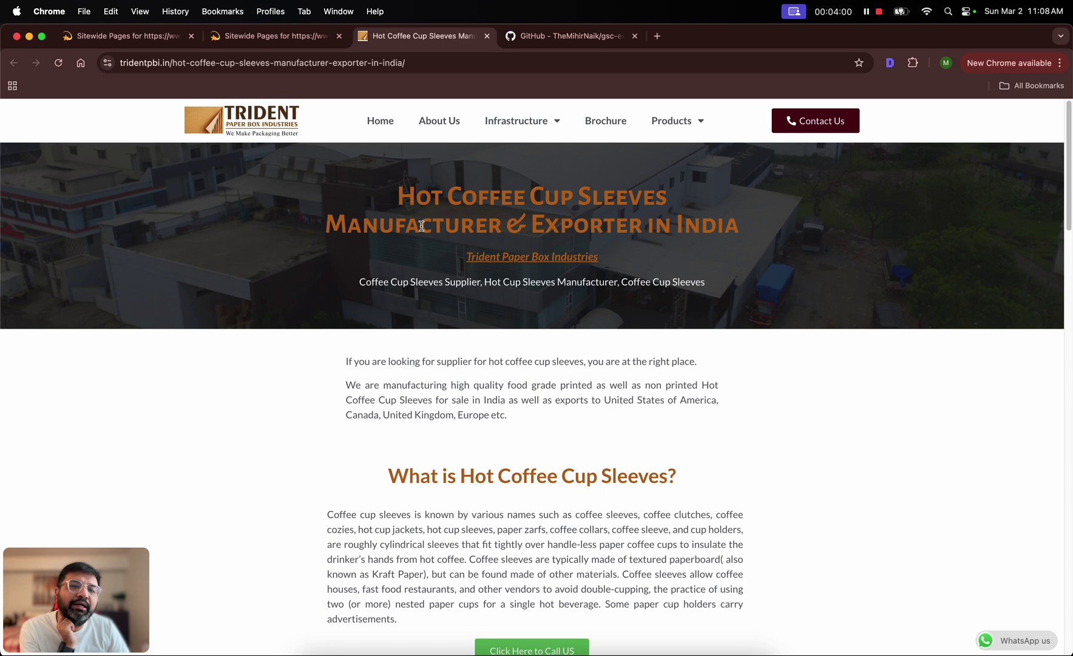
{"action": "left_click", "coordinate": [292, 40]}
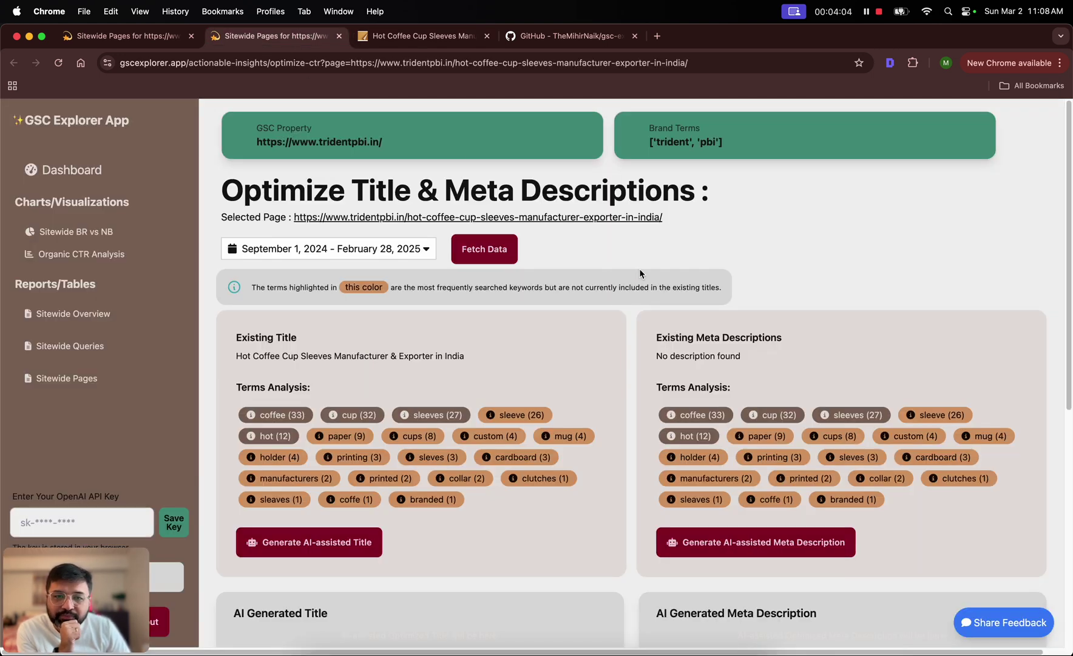
{"action": "scroll", "coordinate": [603, 246], "scroll_direction": "down", "scroll_amount": 2}
{"action": "scroll", "coordinate": [558, 241], "scroll_direction": "up", "scroll_amount": 2}
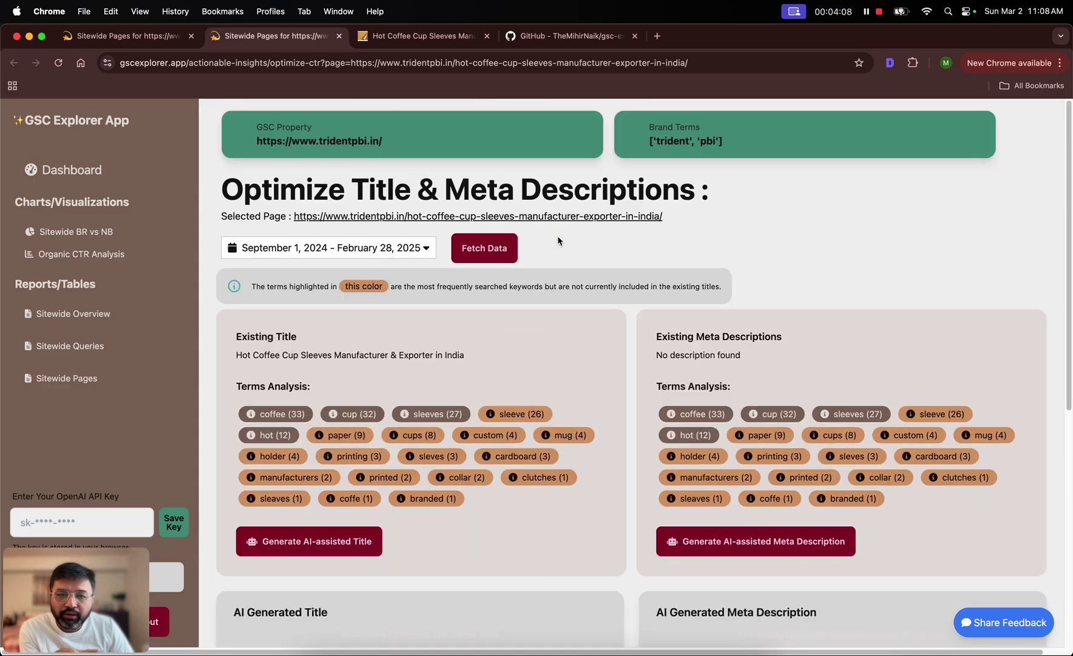
{"action": "mouse_move", "coordinate": [365, 442]}
{"action": "mouse_move", "coordinate": [398, 453]}
{"action": "scroll", "coordinate": [398, 453], "scroll_direction": "down", "scroll_amount": 7}
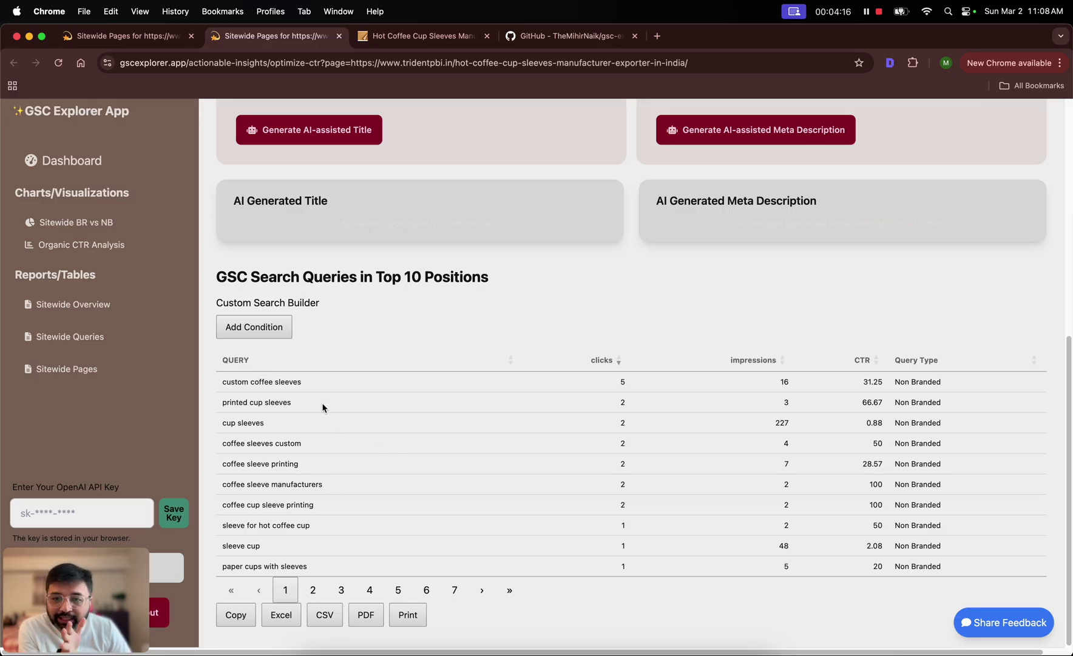
{"action": "left_click_drag", "start_coordinate": [376, 276], "coordinate": [522, 278]}
{"action": "left_click", "coordinate": [521, 281]}
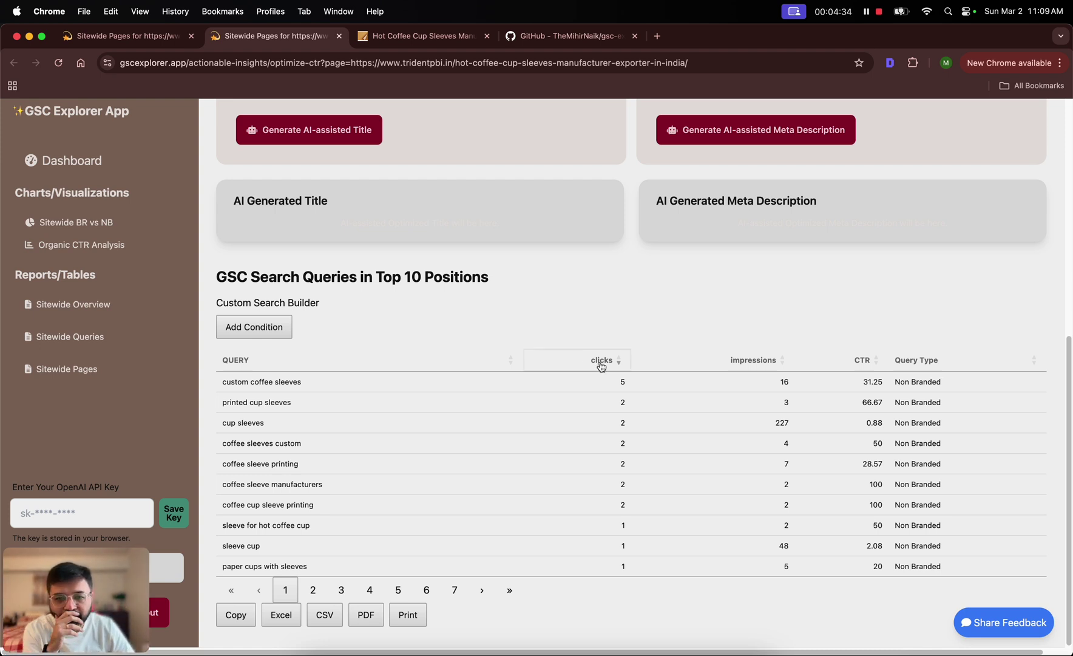
{"action": "left_click", "coordinate": [755, 365]}
{"action": "left_click", "coordinate": [755, 364]}
{"action": "left_click", "coordinate": [616, 361]}
{"action": "scroll", "coordinate": [635, 427], "scroll_direction": "up", "scroll_amount": 1}
{"action": "scroll", "coordinate": [634, 427], "scroll_direction": "up", "scroll_amount": 2}
{"action": "left_click", "coordinate": [617, 522]}
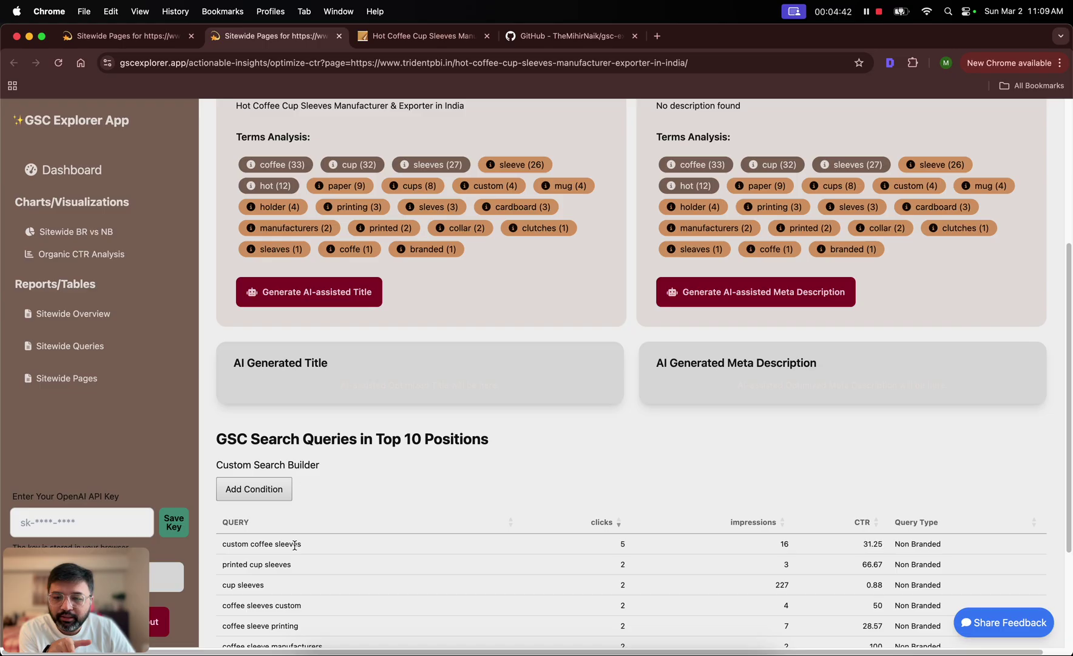
{"action": "double_click", "coordinate": [296, 545]}
{"action": "scroll", "coordinate": [436, 507], "scroll_direction": "up", "scroll_amount": 5}
{"action": "mouse_move", "coordinate": [455, 415]}
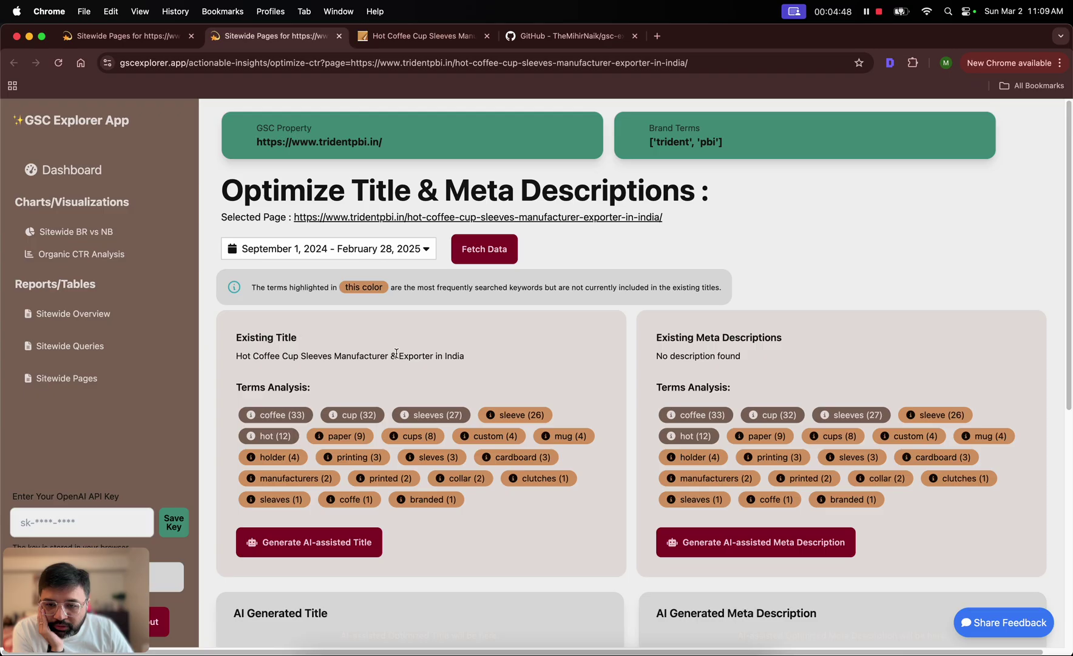
Request an AI-assisted title without a saved OpenAI API key, triggering the key-required alert.
{"action": "scroll", "coordinate": [373, 343], "scroll_direction": "down", "scroll_amount": 1}
{"action": "scroll", "coordinate": [374, 342], "scroll_direction": "down", "scroll_amount": 2}
{"action": "mouse_move", "coordinate": [347, 393]}
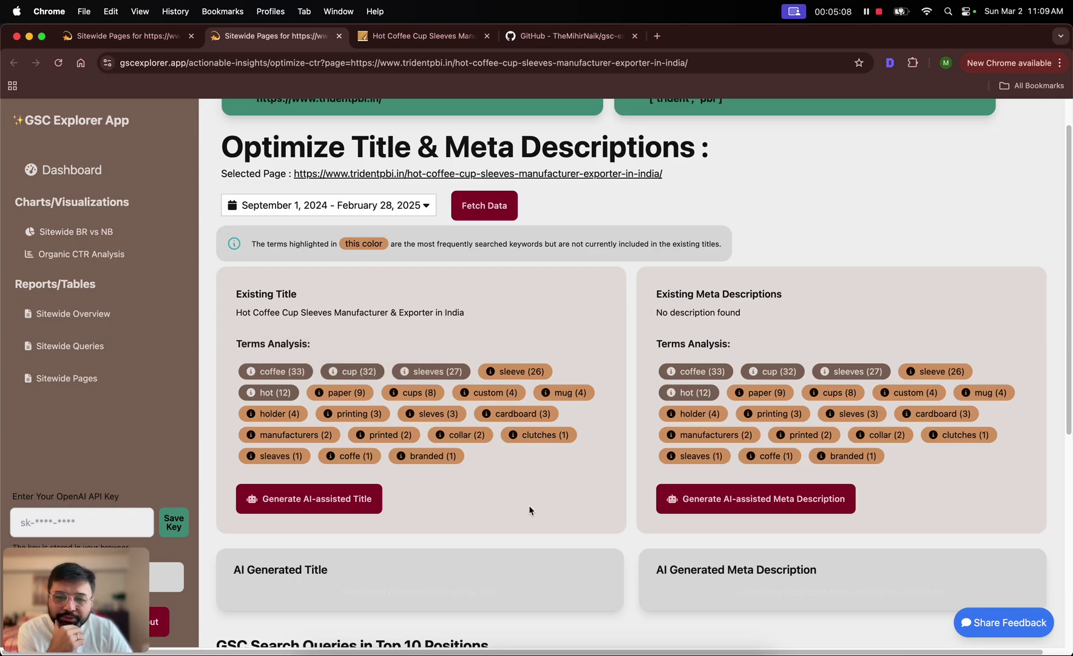
{"action": "mouse_move", "coordinate": [509, 368]}
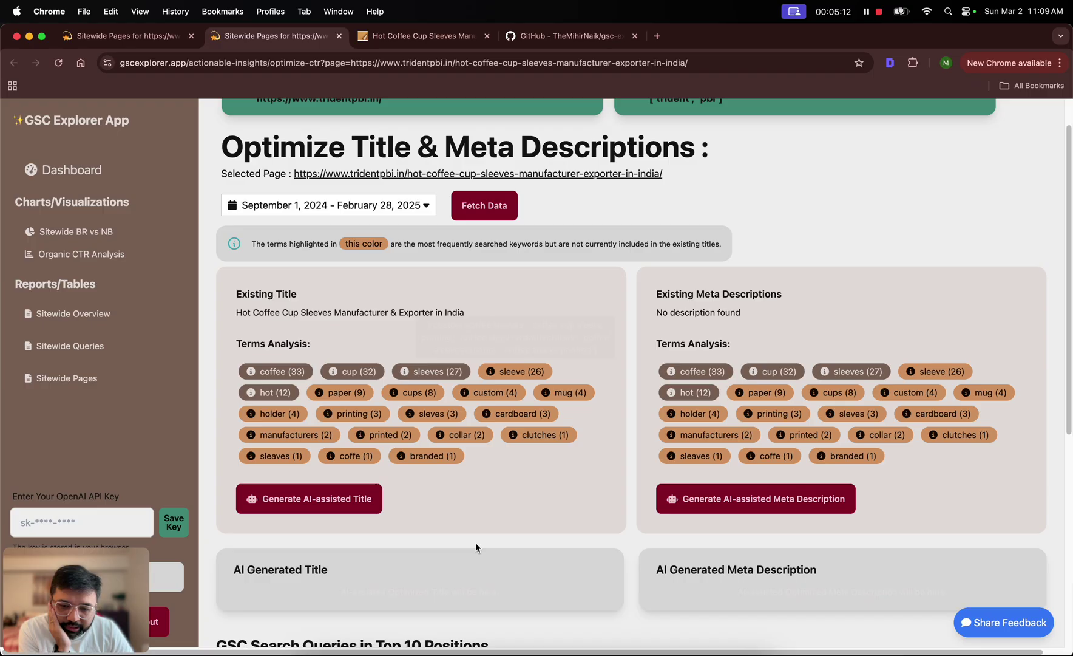
{"action": "left_click", "coordinate": [335, 506]}
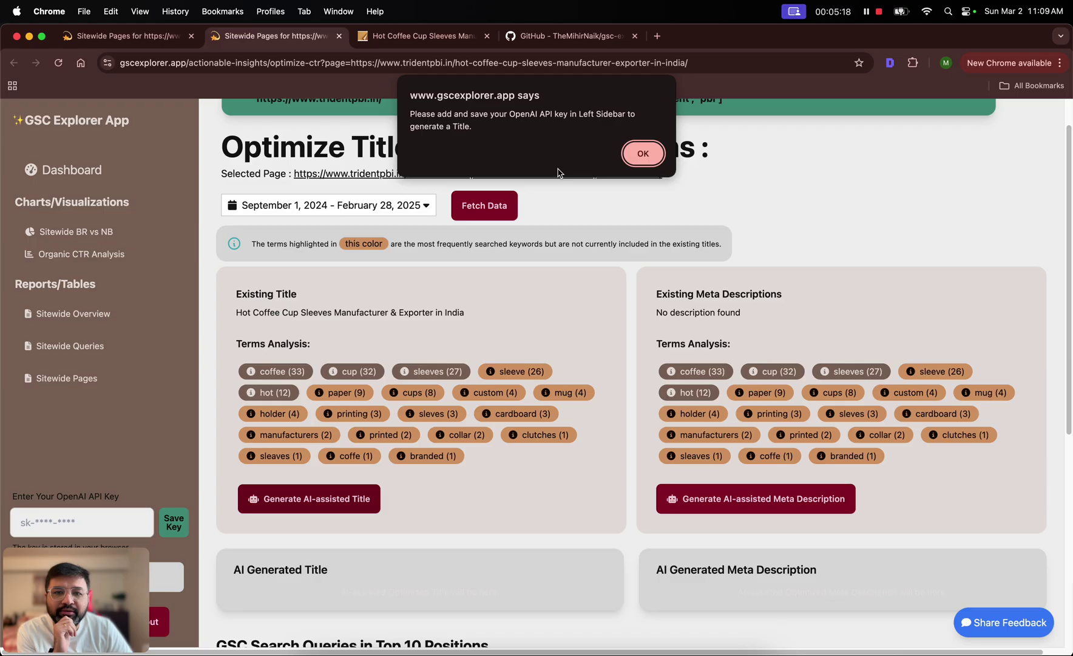
Save the OpenAI API key and generate an AI title about custom printed paper coffee cup sleeves.
{"action": "left_click", "coordinate": [643, 154]}
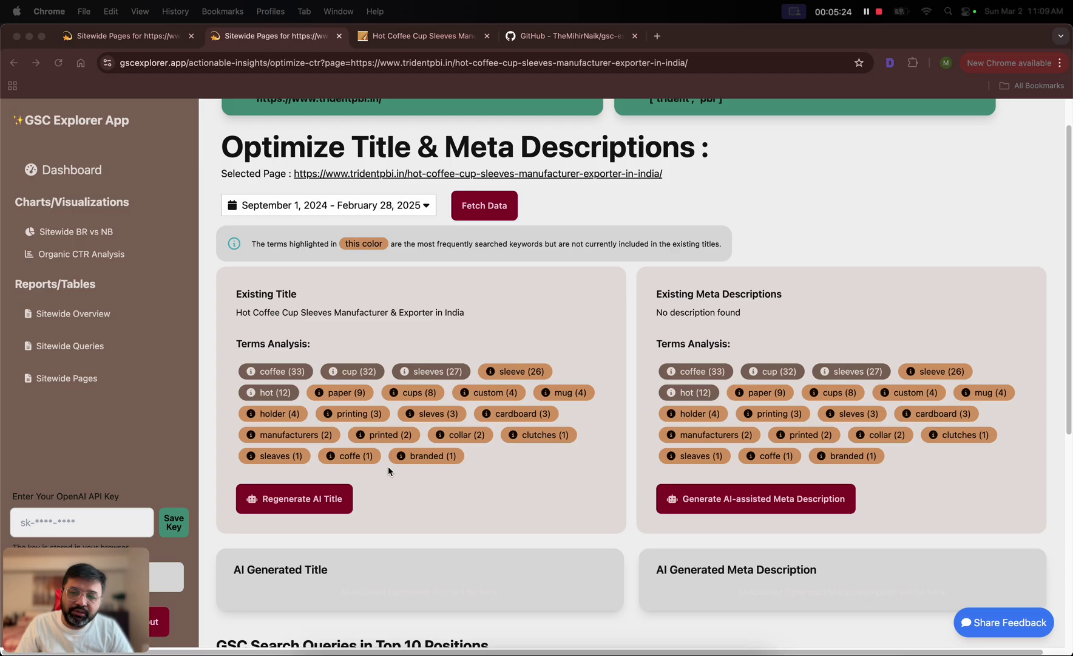
{"action": "left_click", "coordinate": [144, 522]}
{"action": "key", "text": "super+v"}
{"action": "left_click", "coordinate": [169, 525]}
{"action": "left_click", "coordinate": [646, 154]}
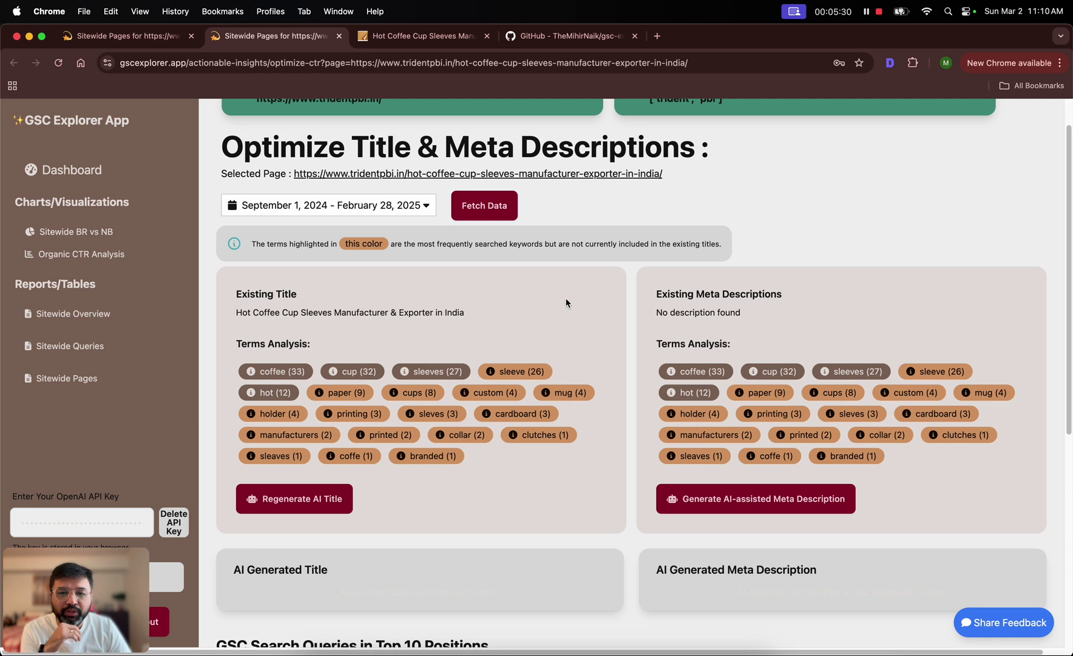
{"action": "left_click", "coordinate": [315, 500]}
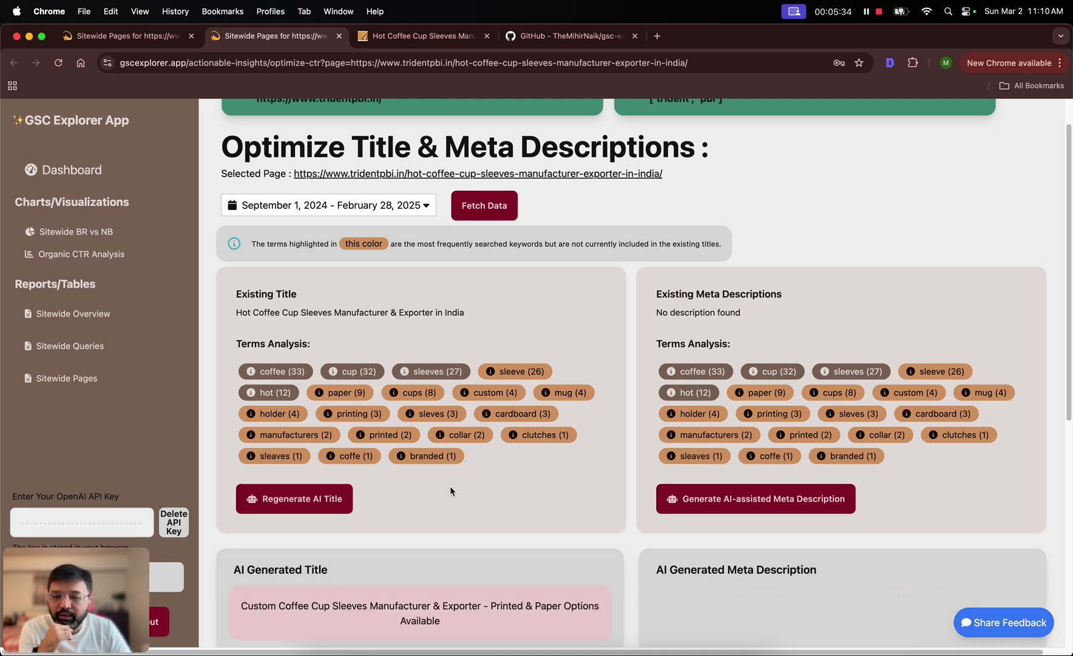
{"action": "scroll", "coordinate": [451, 489], "scroll_direction": "down", "scroll_amount": 3}
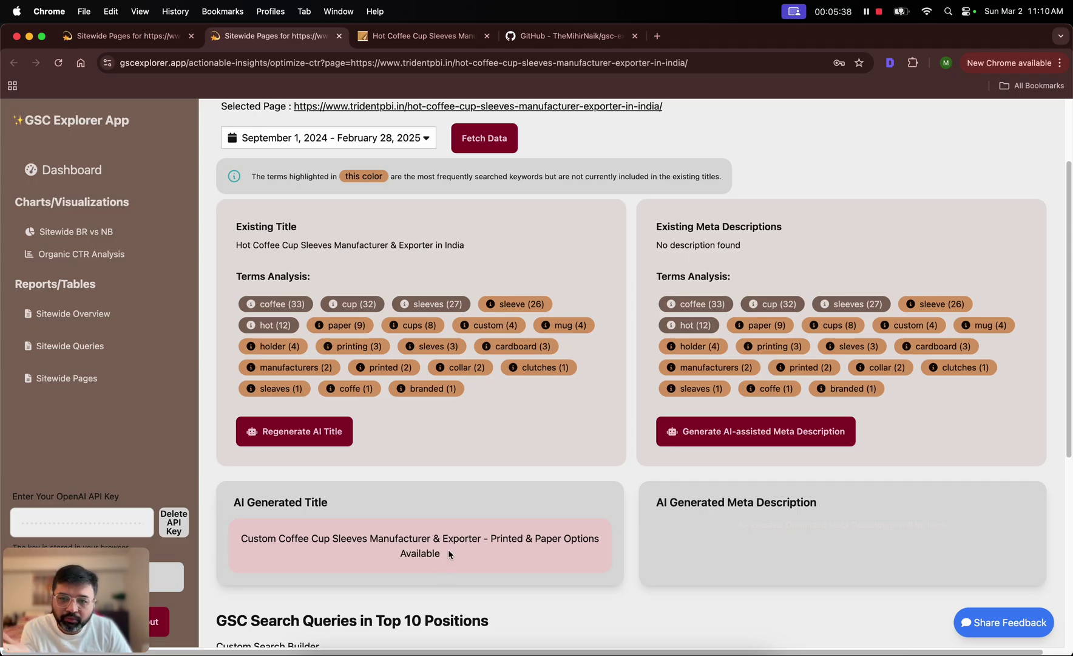
Generate an AI meta description for custom coffee sleeves for hot cups and inspect the term chips' queries.
{"action": "left_click", "coordinate": [755, 426]}
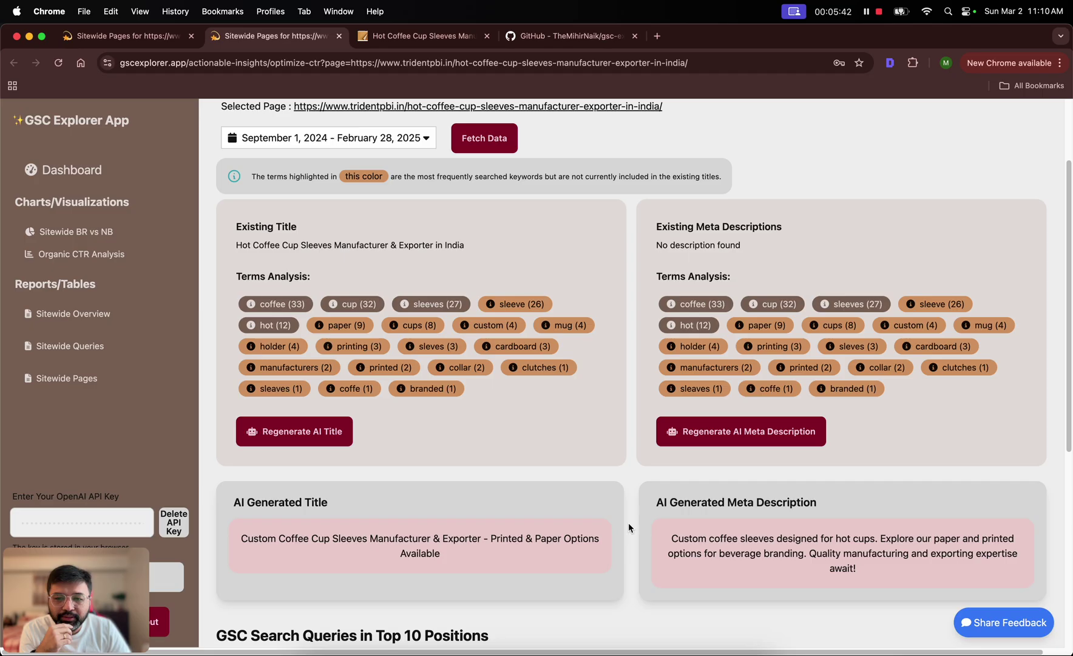
{"action": "scroll", "coordinate": [628, 523], "scroll_direction": "down", "scroll_amount": 1}
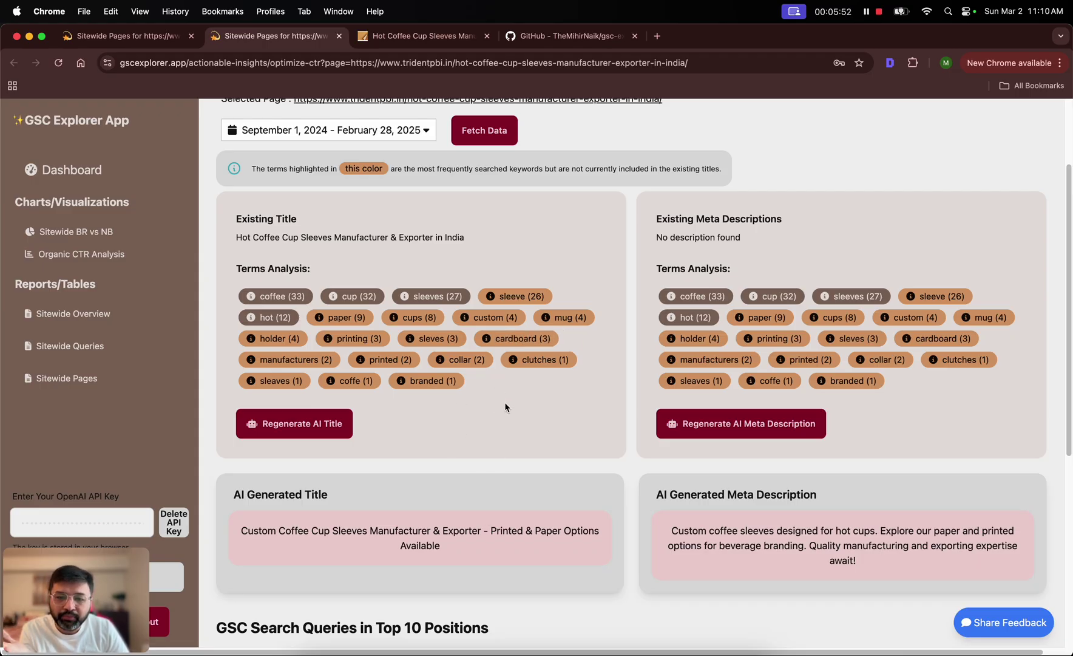
{"action": "mouse_move", "coordinate": [425, 321]}
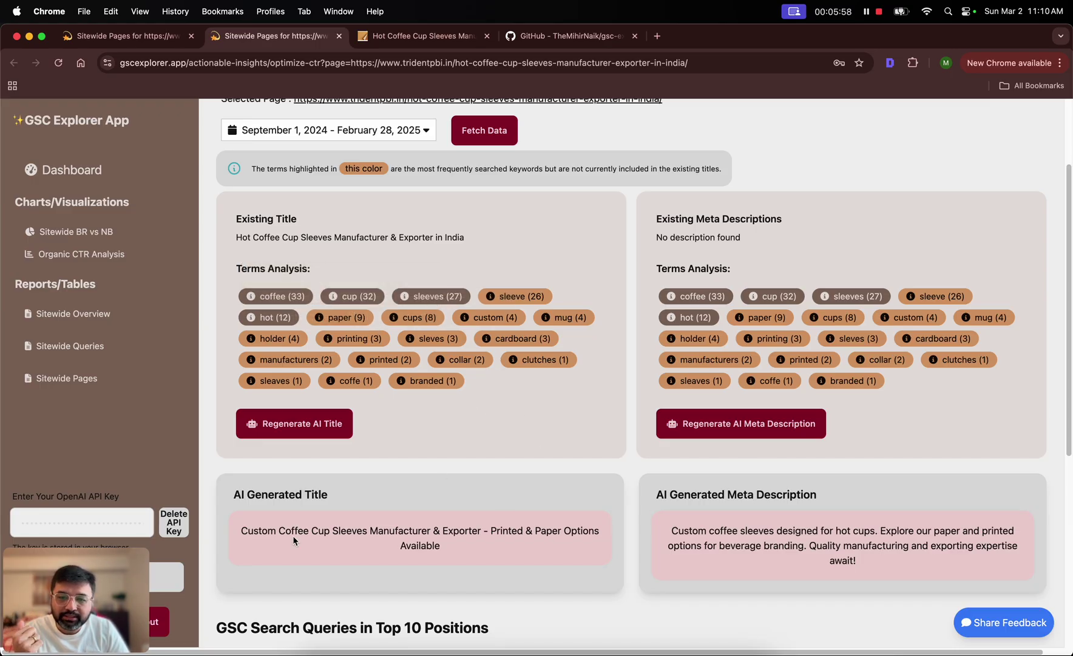
{"action": "mouse_move", "coordinate": [498, 350]}
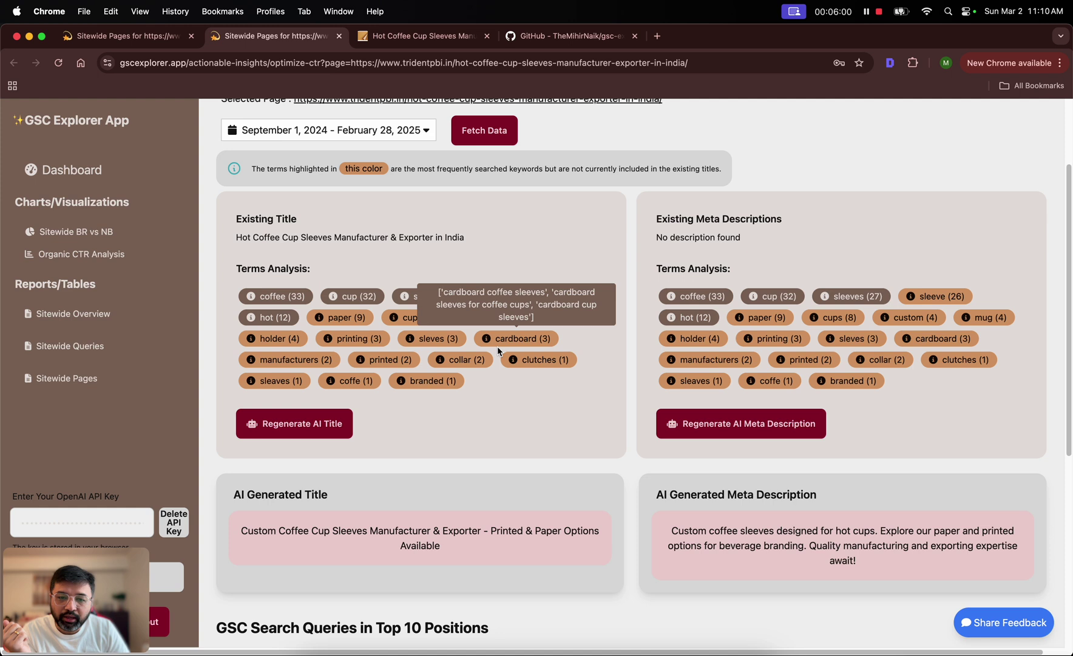
{"action": "mouse_move", "coordinate": [324, 357]}
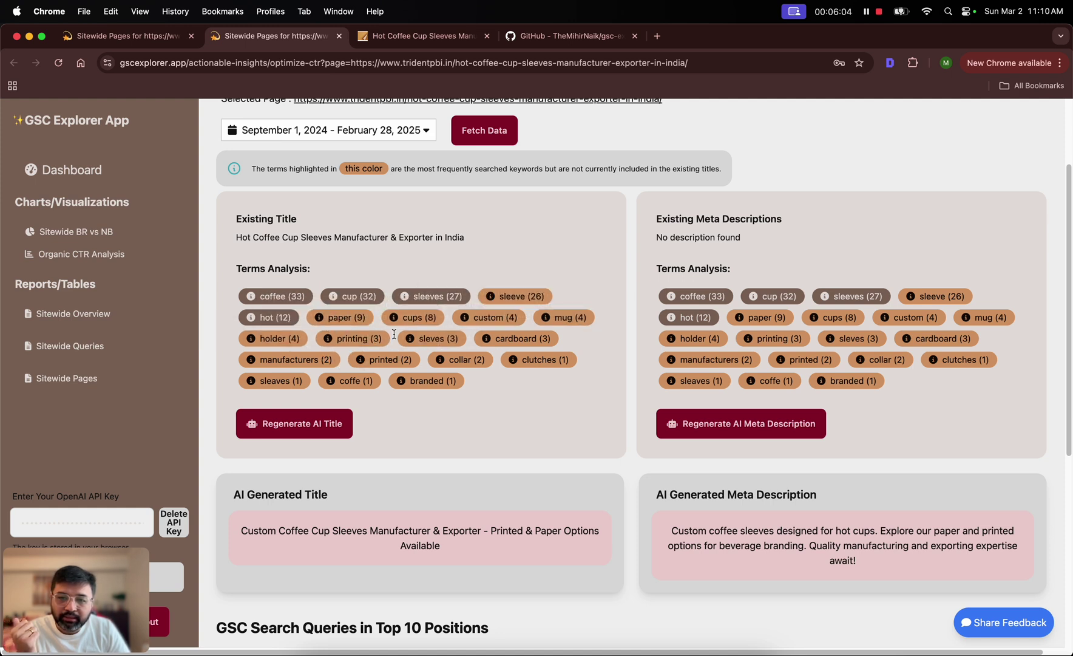
{"action": "mouse_move", "coordinate": [382, 336]}
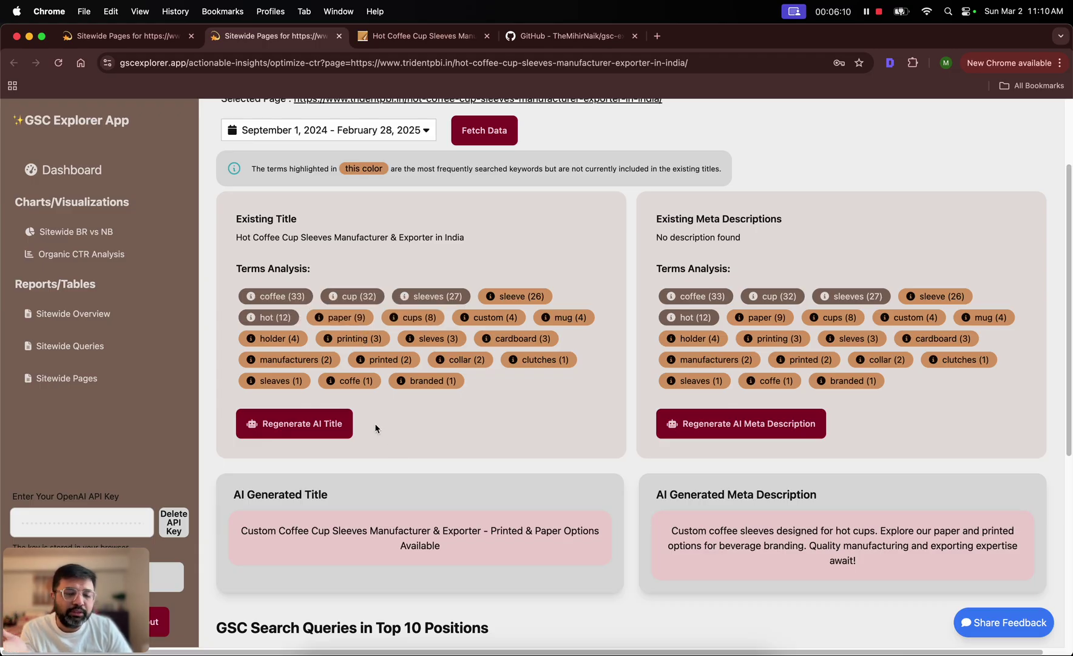
Regenerate the title to 'Custom Printed Coffee Cup Sleeves Manufacturer & Exporter in India' and the meta description.
{"action": "left_click", "coordinate": [313, 438]}
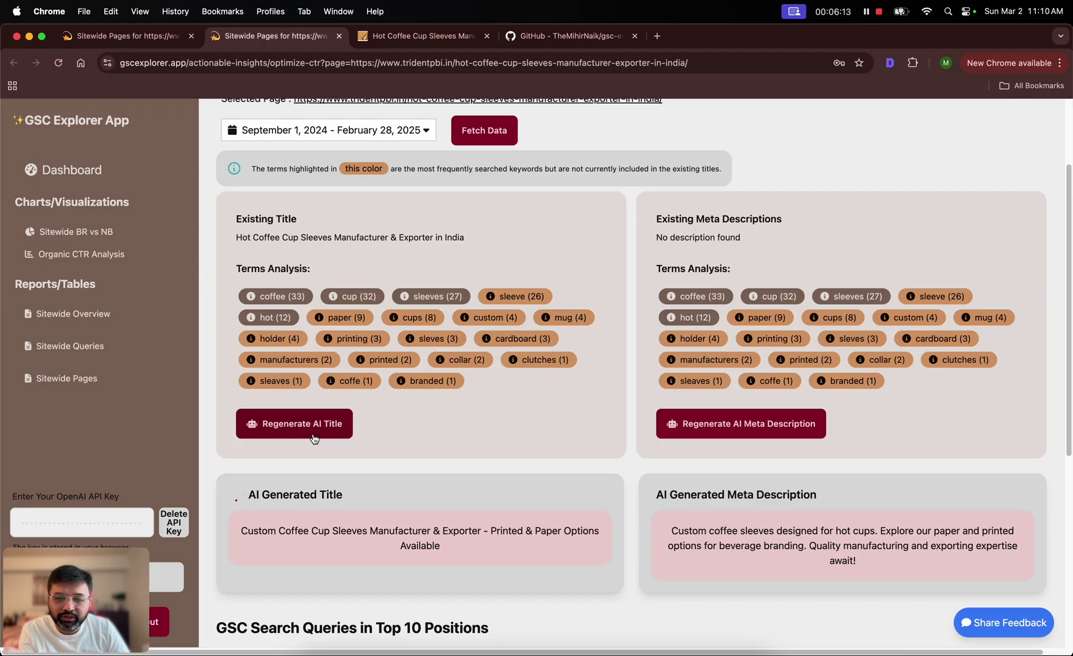
{"action": "left_click", "coordinate": [314, 437]}
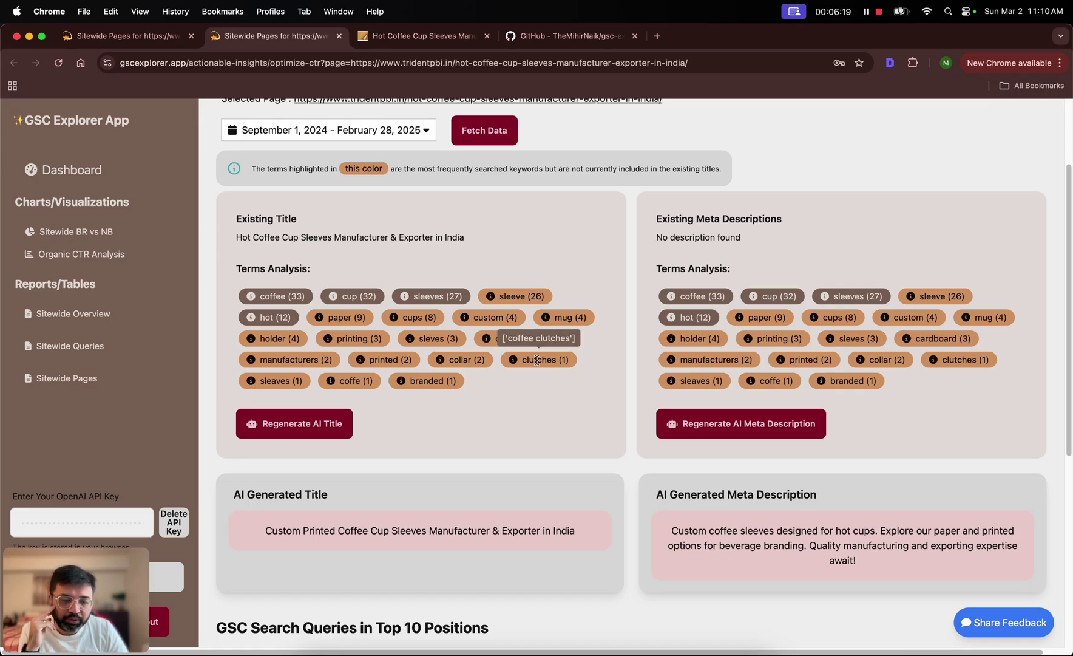
{"action": "left_click", "coordinate": [751, 437]}
{"action": "scroll", "coordinate": [565, 473], "scroll_direction": "down", "scroll_amount": 6}
{"action": "scroll", "coordinate": [566, 483], "scroll_direction": "up", "scroll_amount": 10}
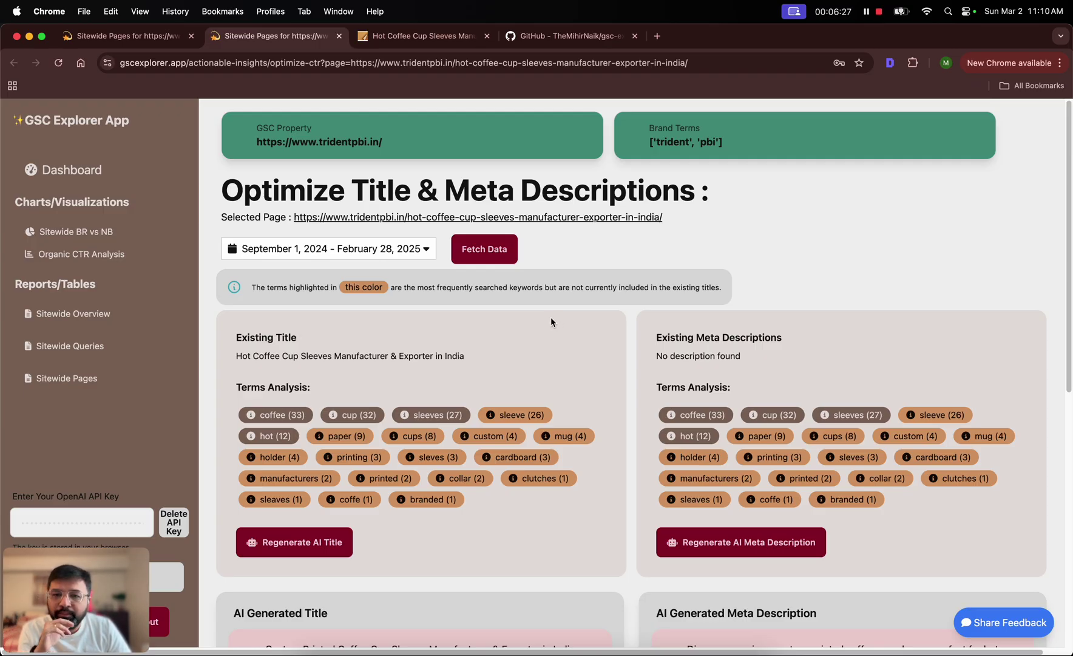
Edit the app's web address toward an optimize-page URL, then bring the gsc-explorer-app GitHub repository forward.
{"action": "scroll", "coordinate": [552, 321], "scroll_direction": "down", "scroll_amount": 8}
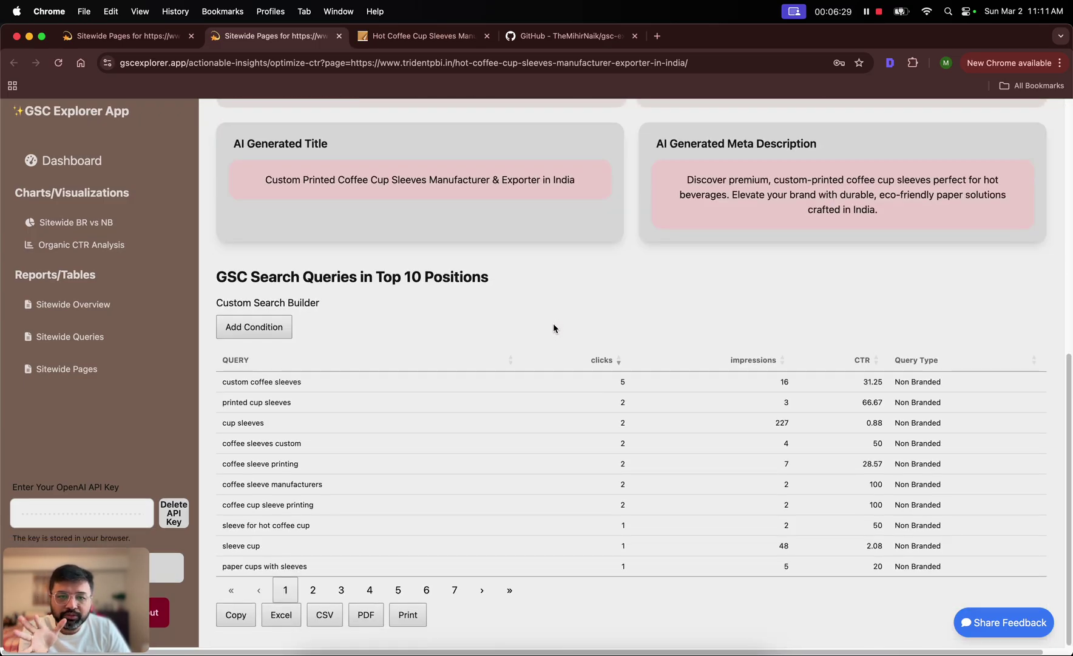
{"action": "scroll", "coordinate": [554, 323], "scroll_direction": "up", "scroll_amount": 8}
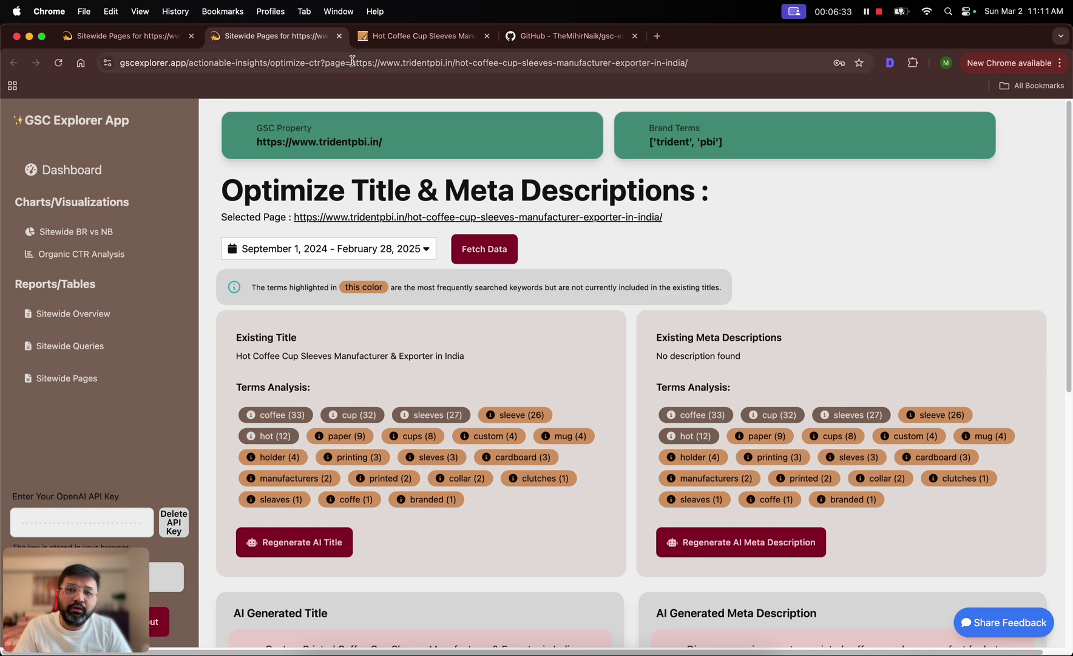
{"action": "left_click_drag", "start_coordinate": [402, 62], "coordinate": [669, 81]}
{"action": "left_click_drag", "start_coordinate": [322, 62], "coordinate": [666, 73]}
{"action": "key", "text": "super+c"}
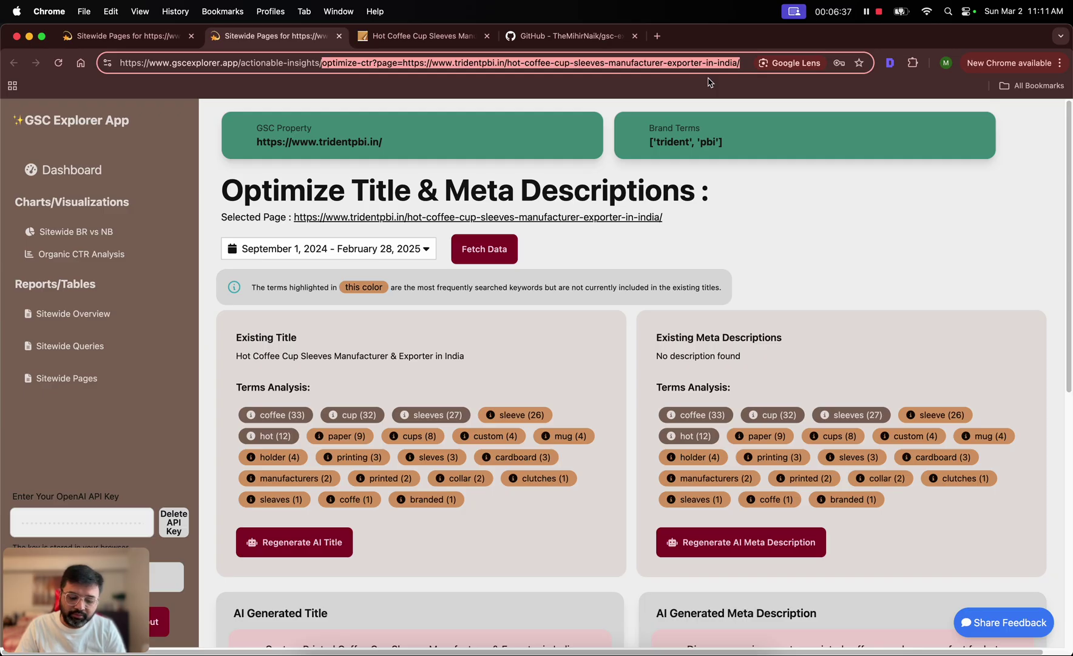
{"action": "type", "text": "op"}
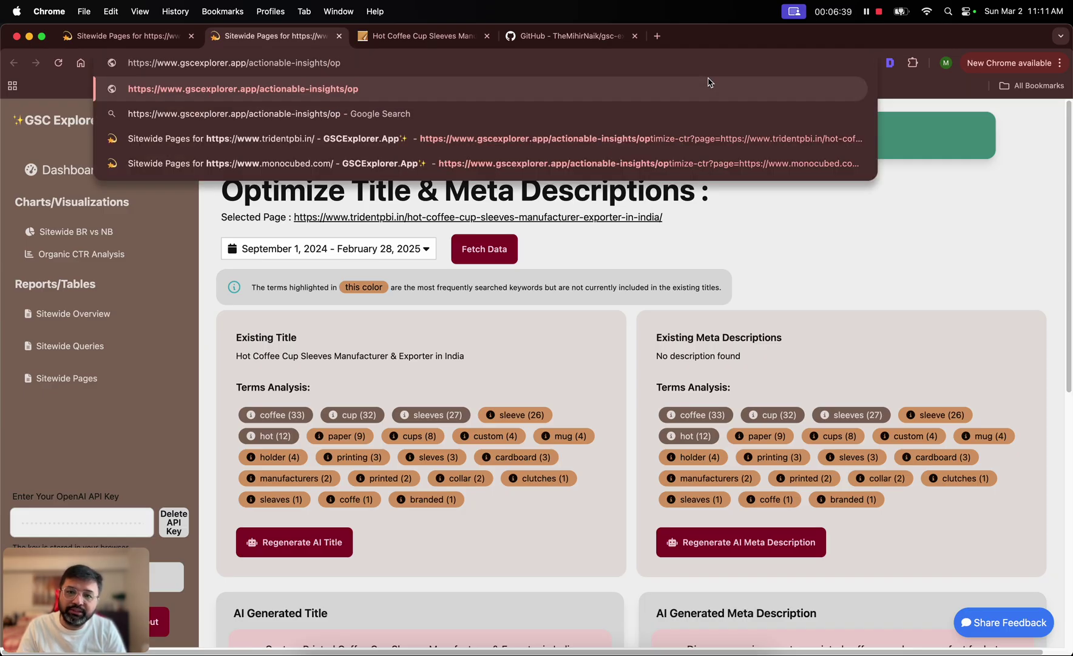
{"action": "type", "text": "imize-page"}
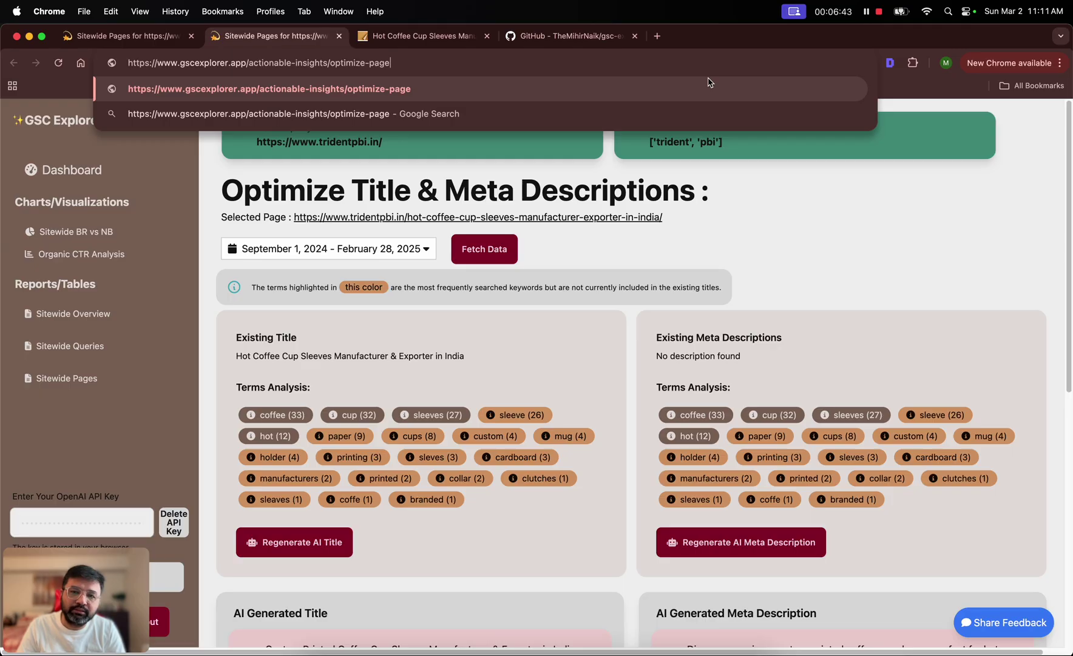
{"action": "key", "text": "BackSpace"}
{"action": "key", "text": "BackSpace"}
{"action": "key", "text": "BackSpace"}
{"action": "key", "text": "BackSpace"}
{"action": "key", "text": "BackSpace"}
{"action": "key", "text": "BackSpace"}
{"action": "key", "text": "BackSpace"}
{"action": "key", "text": "BackSpace"}
{"action": "key", "text": "BackSpace"}
{"action": "key", "text": "BackSpace"}
{"action": "key", "text": "BackSpace"}
{"action": "key", "text": "BackSpace"}
{"action": "key", "text": "BackSpace"}
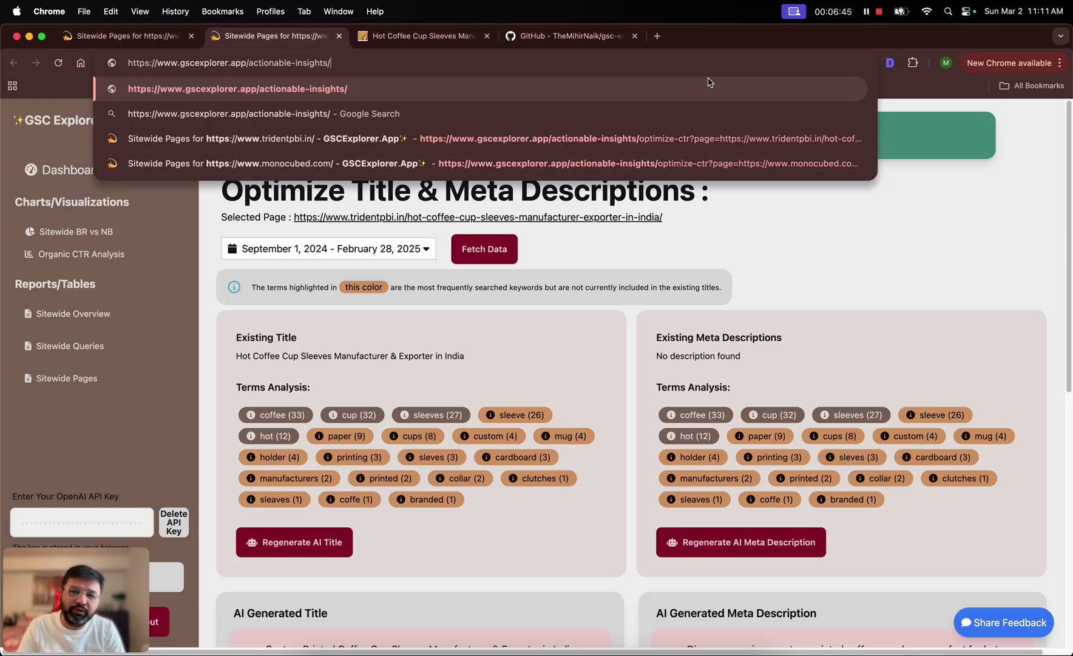
{"action": "type", "text": "page"}
{"action": "key", "text": "Escape"}
{"action": "left_click", "coordinate": [576, 38]}
Browse to app/routes/default_routes.py on GitHub to view the optimize_page_content route code.
{"action": "left_click", "coordinate": [186, 303]}
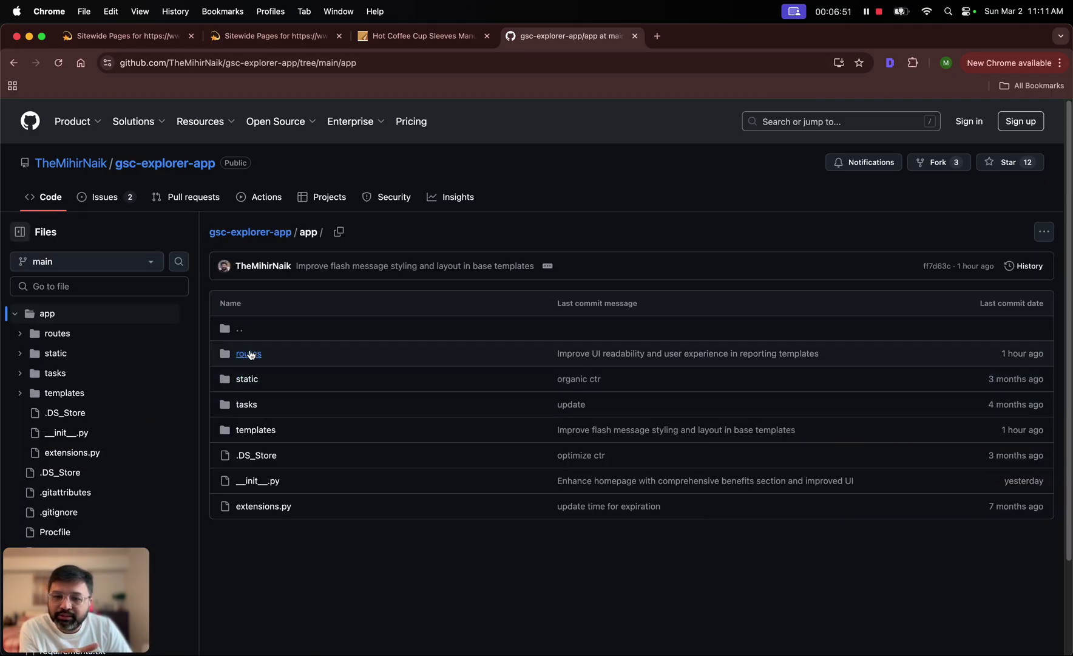
{"action": "left_click", "coordinate": [249, 356]}
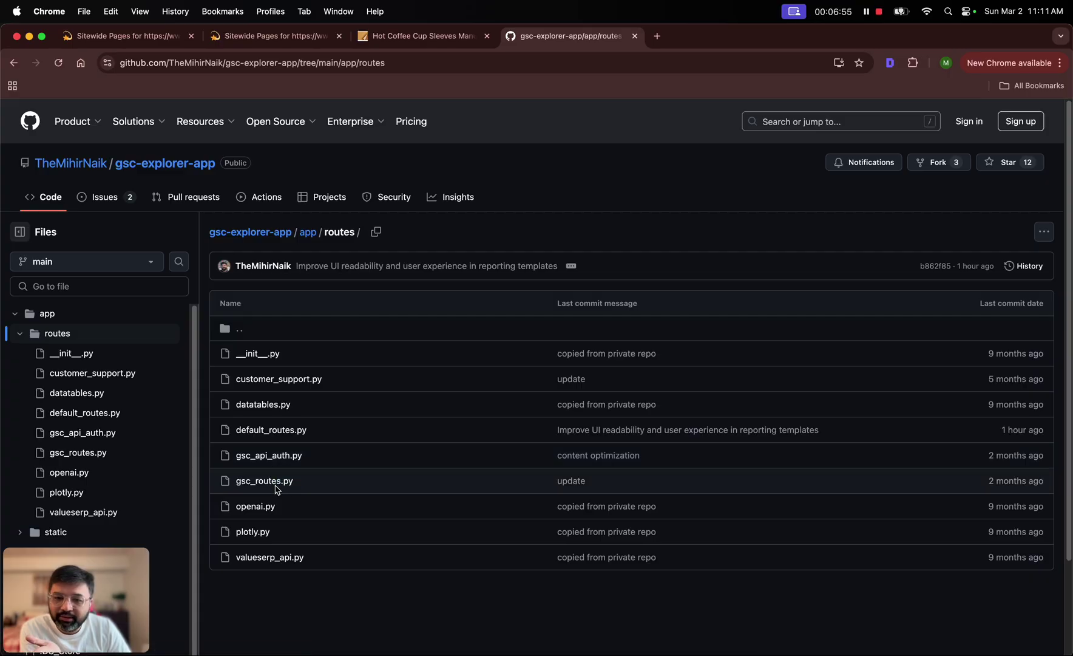
{"action": "left_click", "coordinate": [262, 430]}
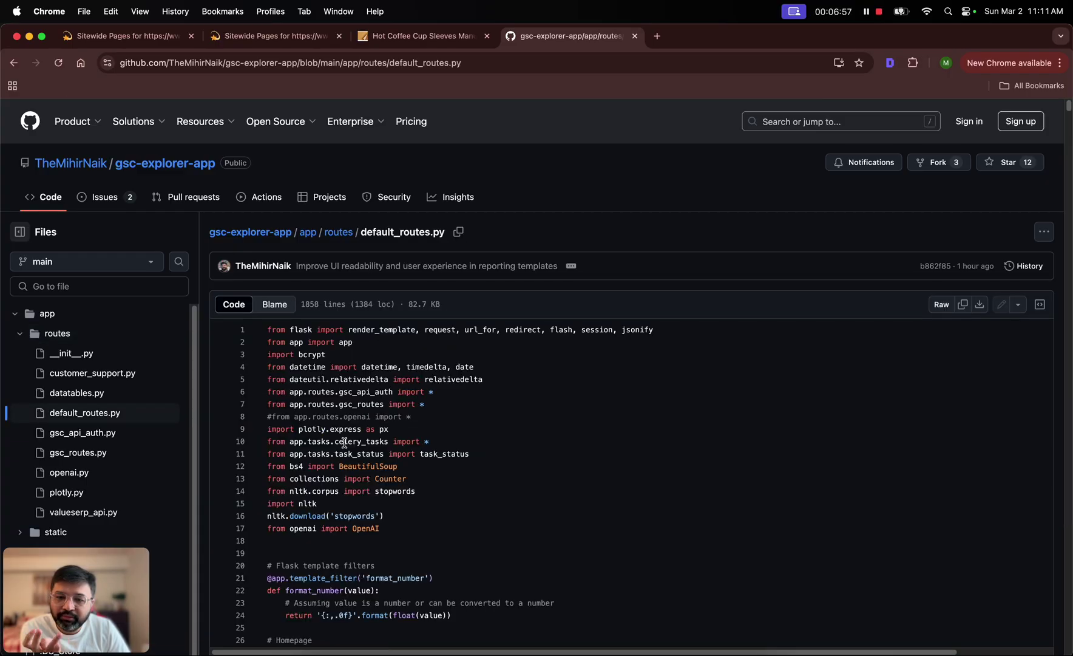
{"action": "scroll", "coordinate": [344, 442], "scroll_direction": "down", "scroll_amount": 20}
{"action": "left_click_drag", "start_coordinate": [1063, 160], "coordinate": [1063, 629]}
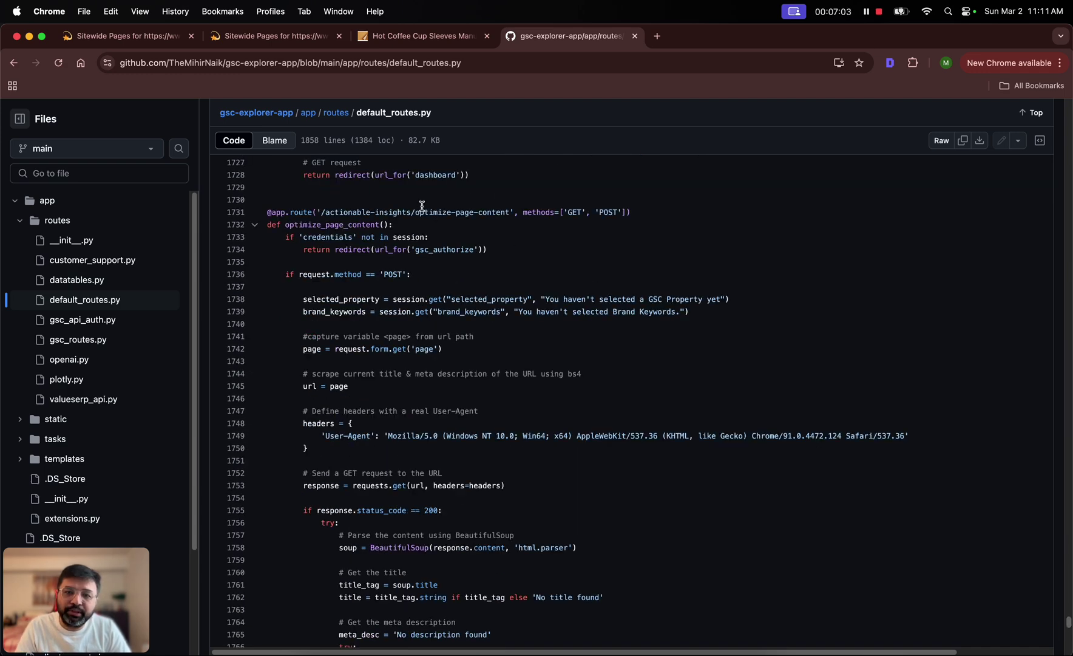
{"action": "left_click", "coordinate": [425, 37]}
Load optimize-page-content for the coffee sleeves page URL and fetch its content analysis.
{"action": "left_click", "coordinate": [273, 36]}
{"action": "left_click", "coordinate": [381, 64]}
{"action": "key", "text": "BackSpace"}
{"action": "key", "text": "BackSpace"}
{"action": "key", "text": "BackSpace"}
{"action": "key", "text": "BackSpace"}
{"action": "type", "text": "o"}
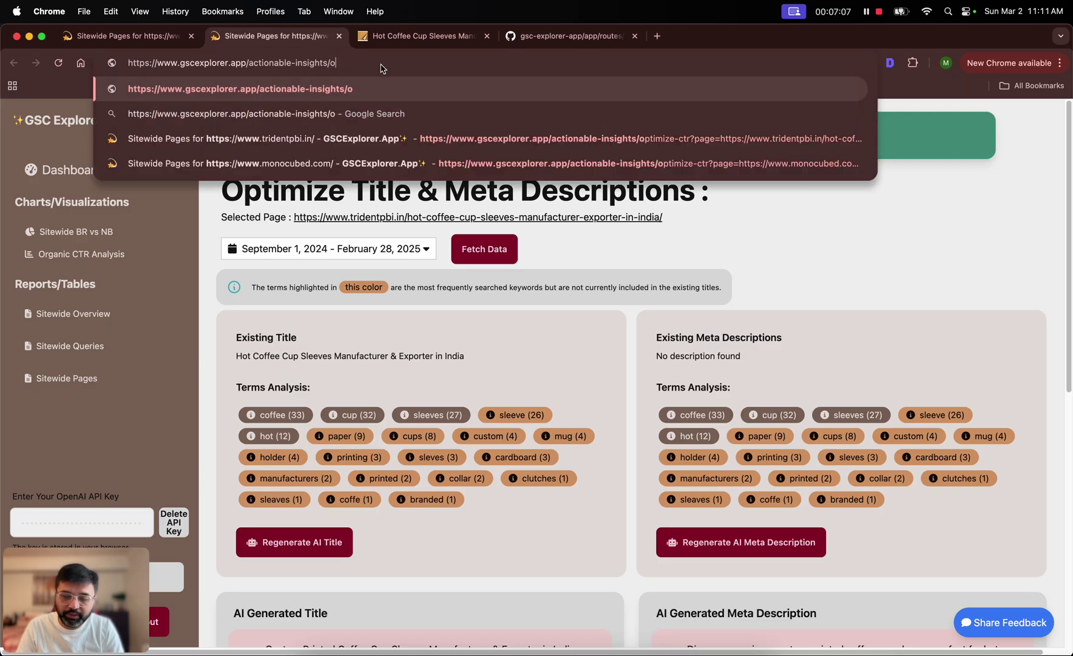
{"action": "type", "text": "ptimize-page-"}
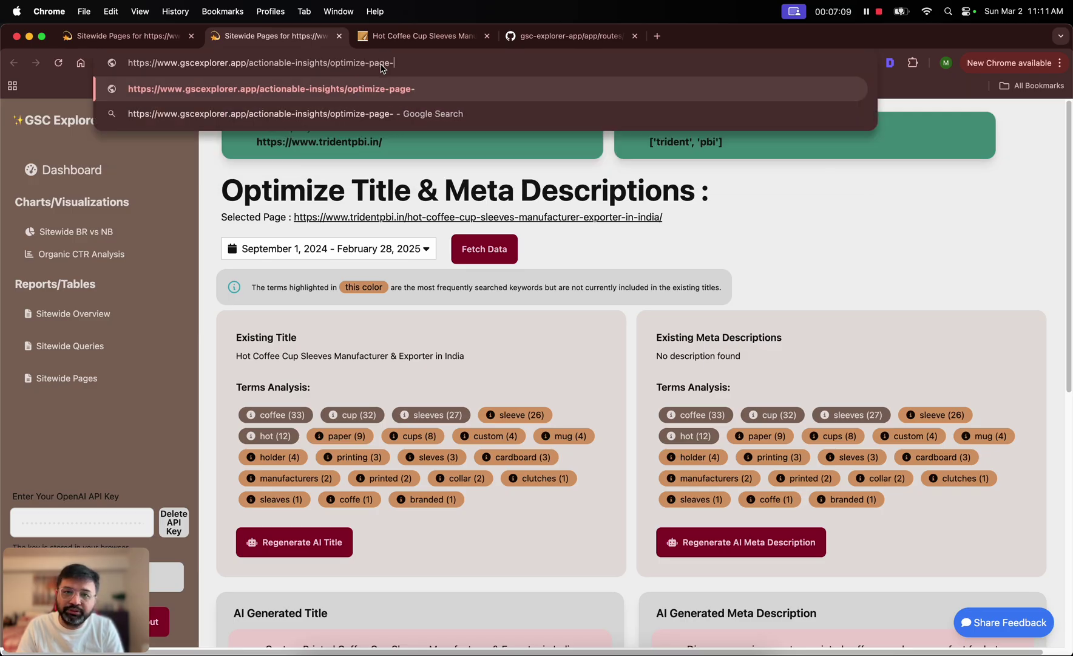
{"action": "type", "text": "content?page="}
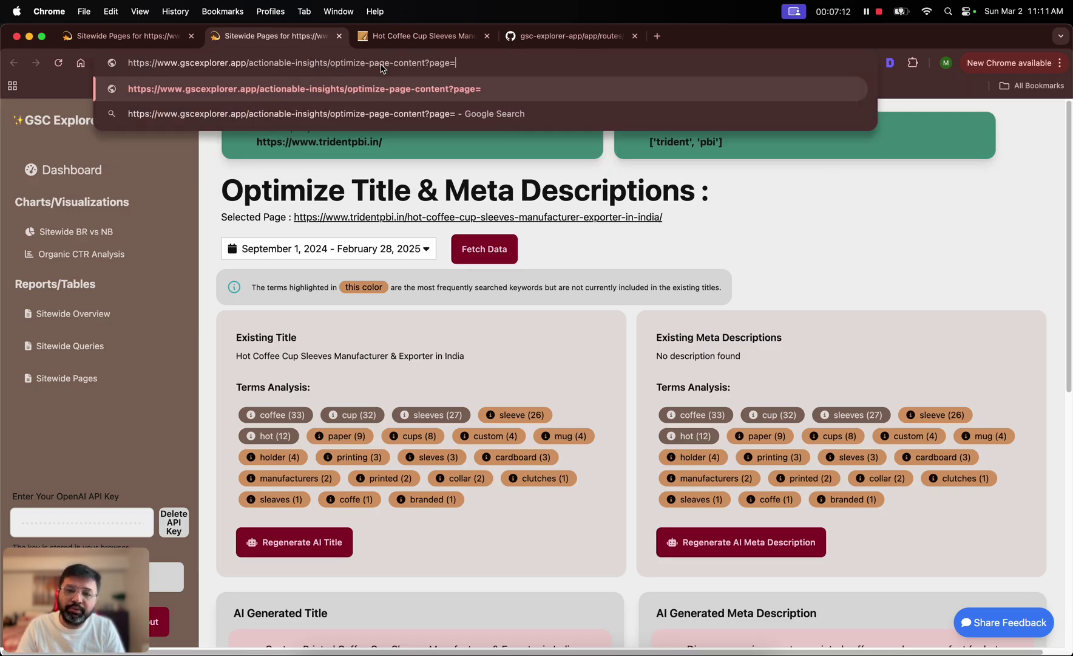
{"action": "key", "text": "super+v"}
{"action": "key", "text": "Return"}
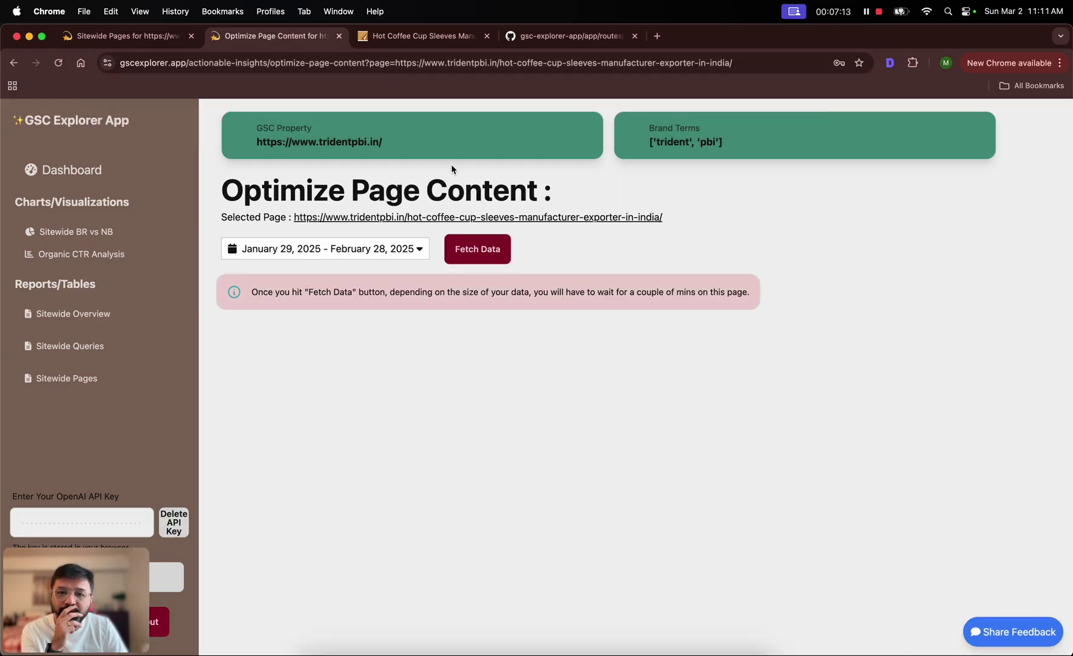
{"action": "left_click", "coordinate": [485, 247]}
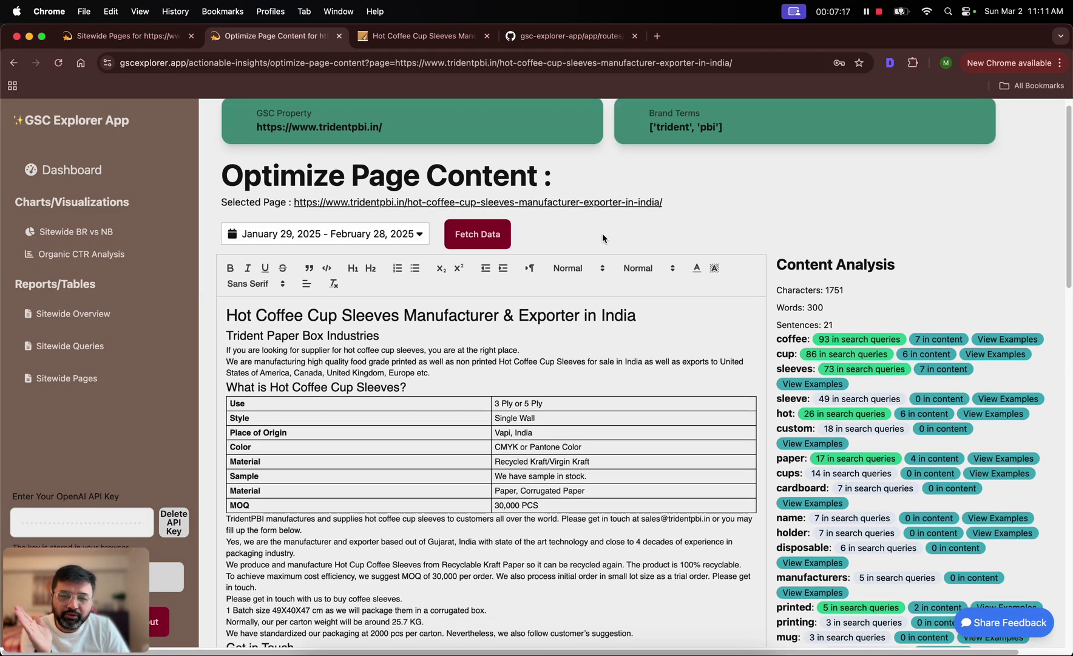
Review the page's text analysis: 1751 characters, 300 words and the sleeve term counts.
{"action": "scroll", "coordinate": [592, 273], "scroll_direction": "down", "scroll_amount": 3}
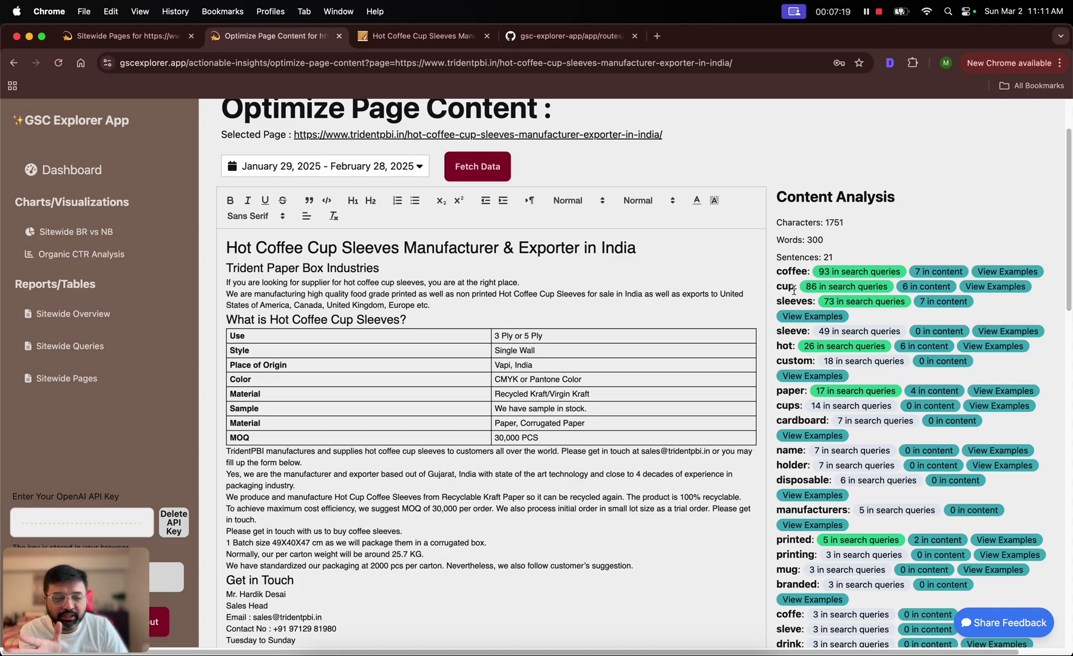
{"action": "triple_click", "coordinate": [798, 333]}
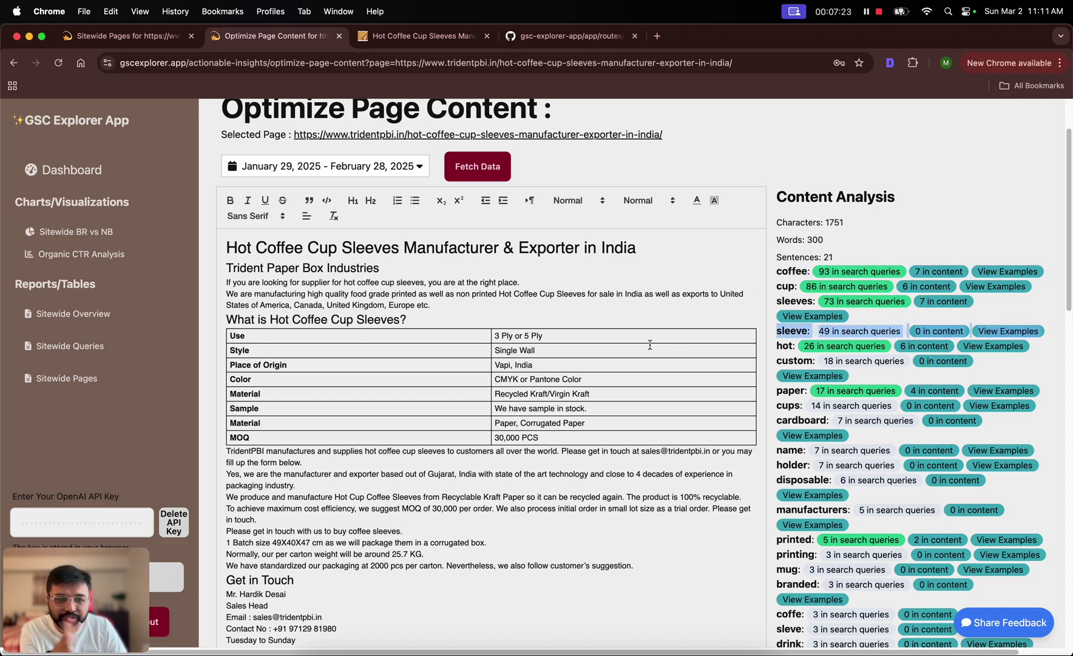
{"action": "scroll", "coordinate": [648, 341], "scroll_direction": "down", "scroll_amount": 13}
{"action": "scroll", "coordinate": [648, 342], "scroll_direction": "up", "scroll_amount": 11}
{"action": "scroll", "coordinate": [665, 331], "scroll_direction": "up", "scroll_amount": 3}
{"action": "left_click", "coordinate": [676, 239]}
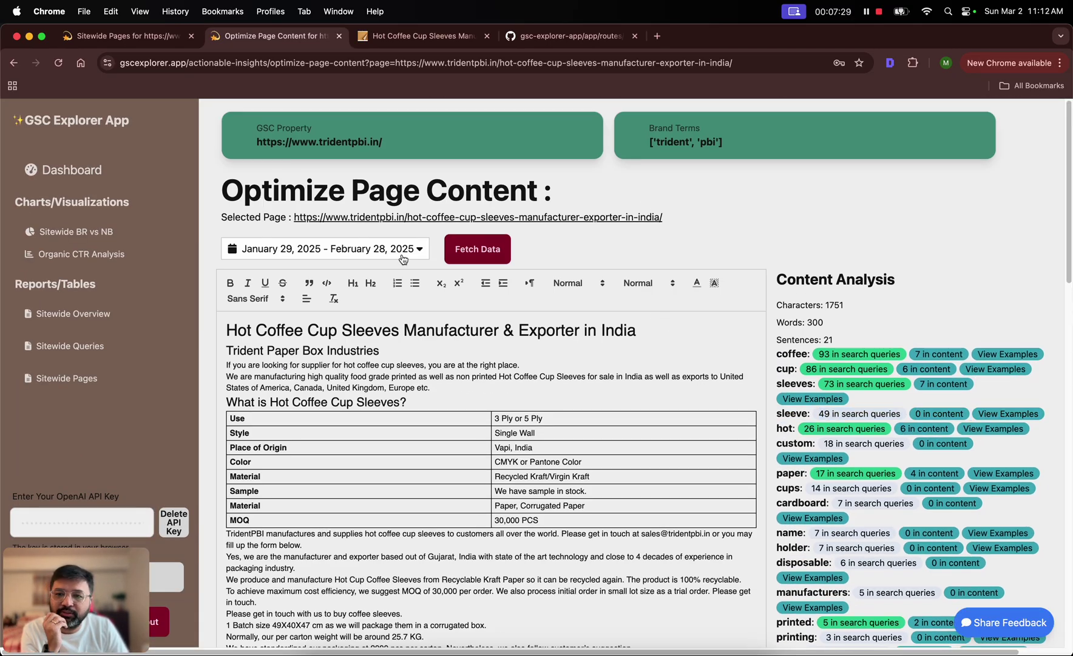
Go to the Dashboard and open the Share Feedback form and its linked responses sheet.
{"action": "left_click", "coordinate": [123, 182]}
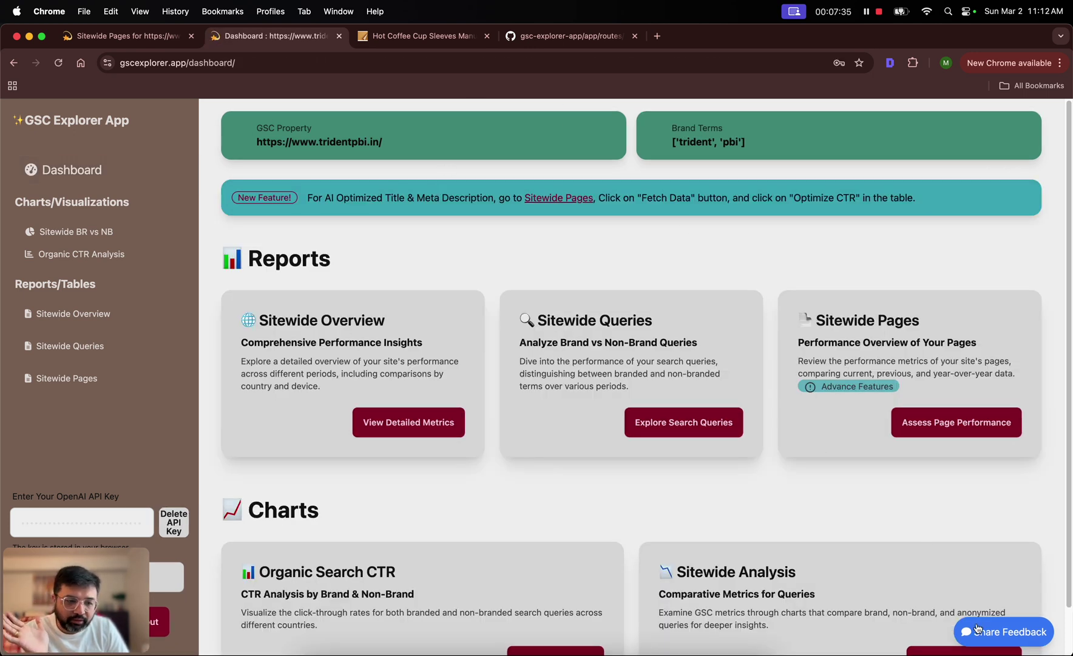
{"action": "left_click", "coordinate": [977, 629]}
{"action": "left_click", "coordinate": [587, 333]}
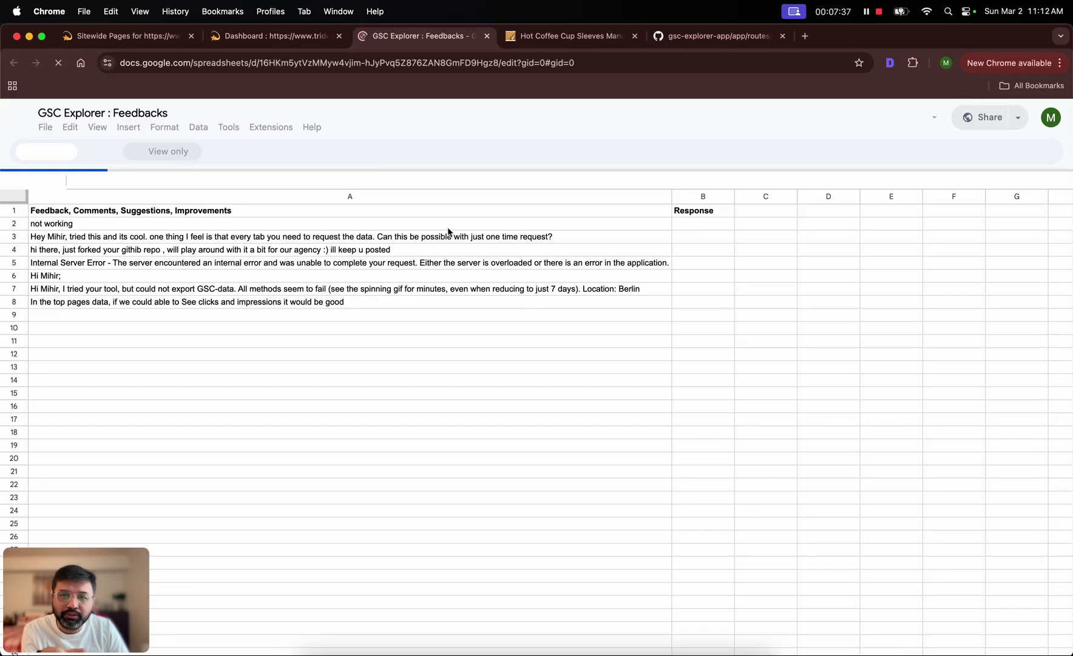
{"action": "left_click", "coordinate": [310, 39]}
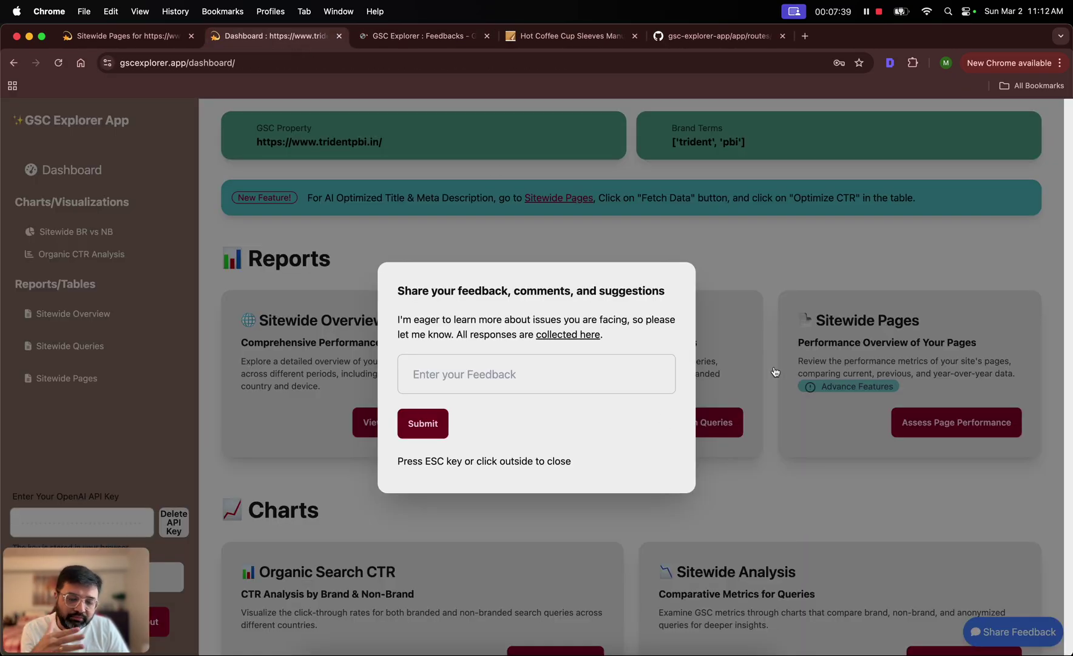
{"action": "left_click", "coordinate": [911, 491]}
{"action": "left_click", "coordinate": [983, 631]}
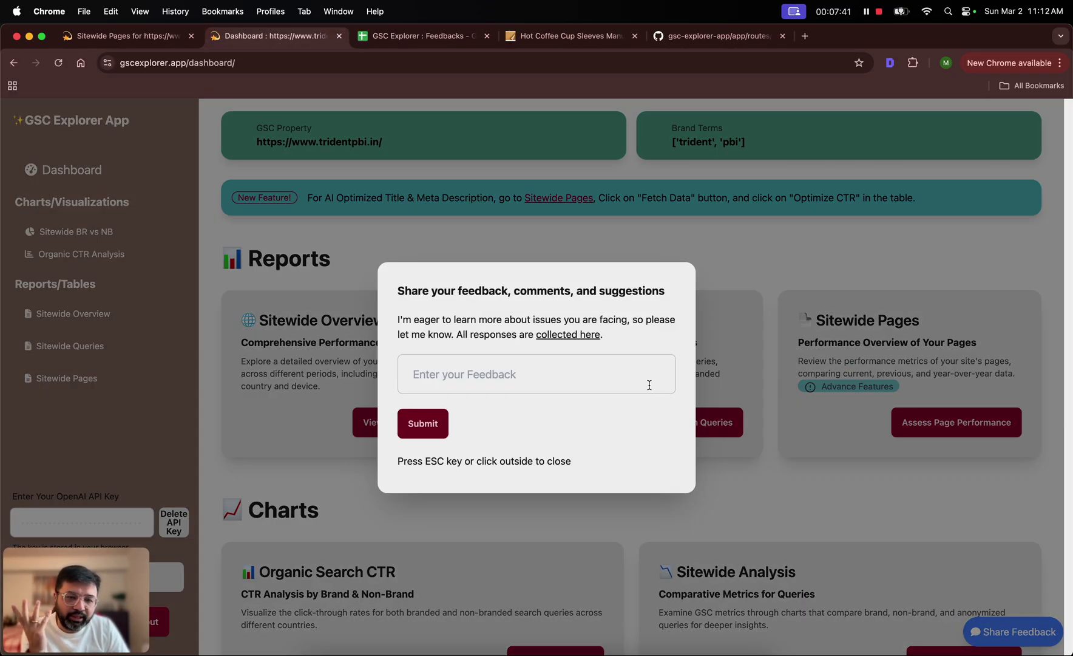
{"action": "left_click", "coordinate": [648, 382]}
Browse the user comments in the GSC Explorer : Feedbacks sheet, including rows 3, 6 and 8.
{"action": "left_click", "coordinate": [452, 36]}
{"action": "left_click", "coordinate": [184, 312]}
{"action": "left_click", "coordinate": [188, 300]}
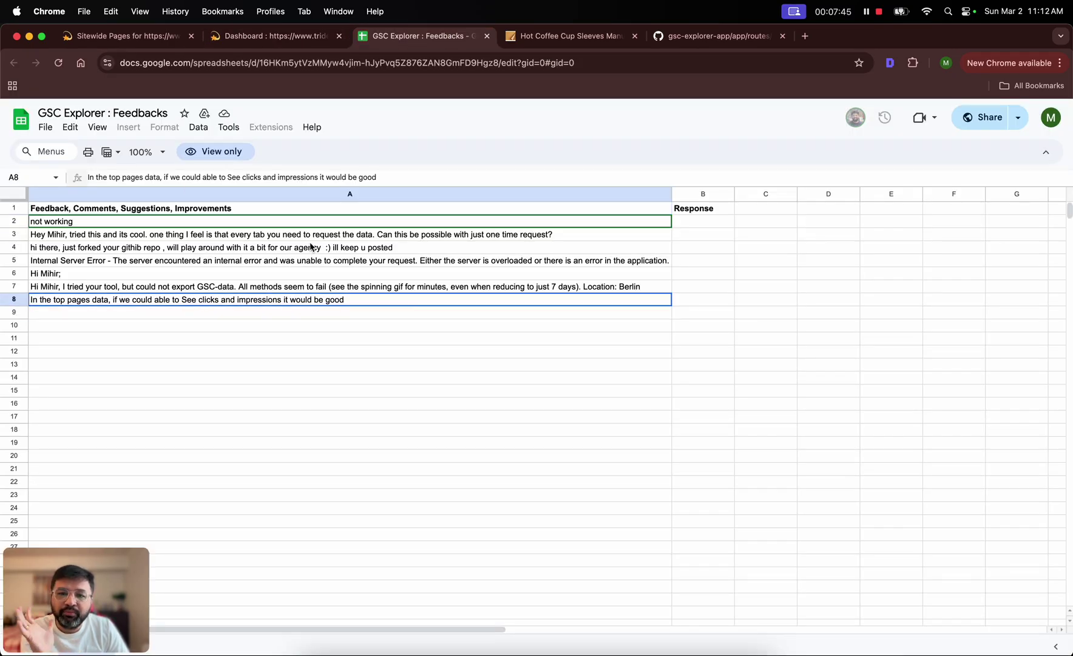
{"action": "left_click", "coordinate": [342, 239]}
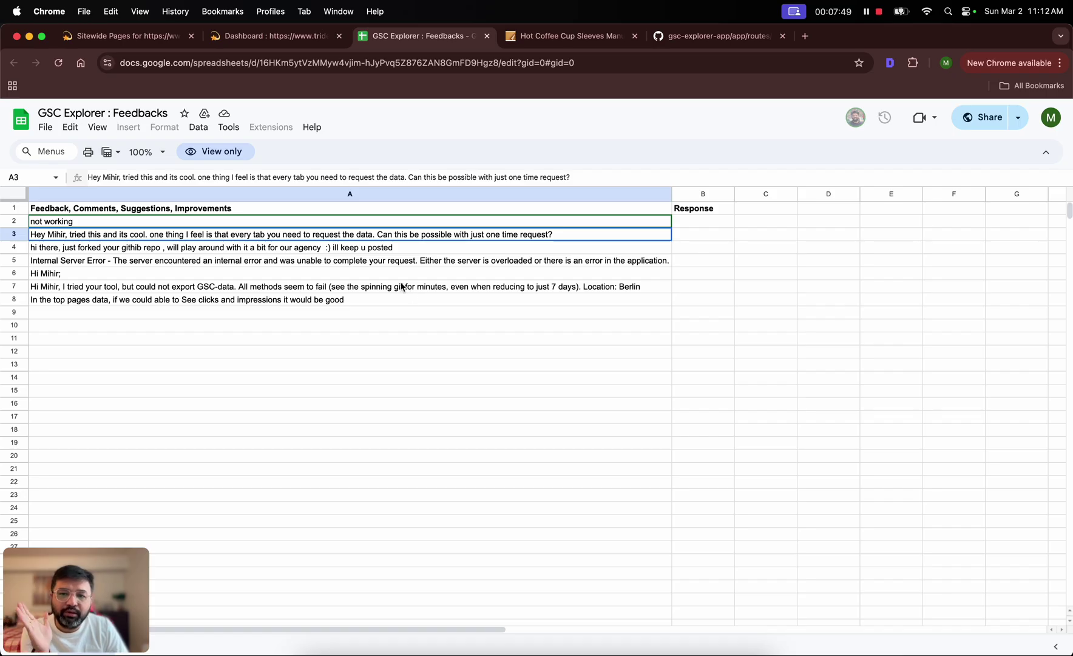
{"action": "left_click", "coordinate": [374, 66]}
{"action": "left_click", "coordinate": [501, 238]}
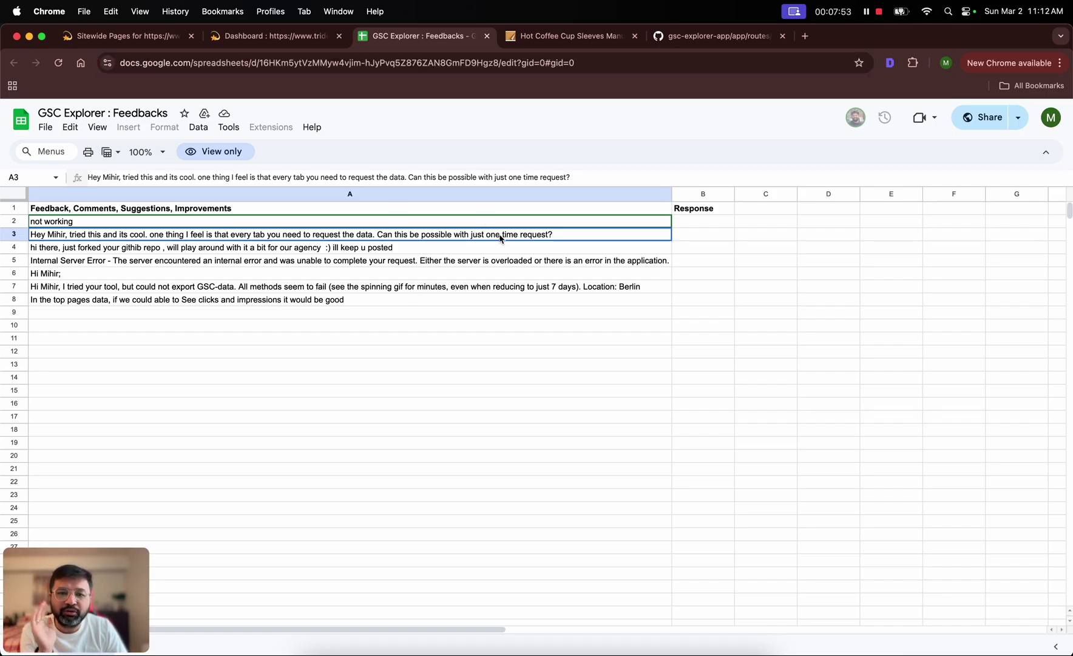
{"action": "left_click", "coordinate": [546, 279]}
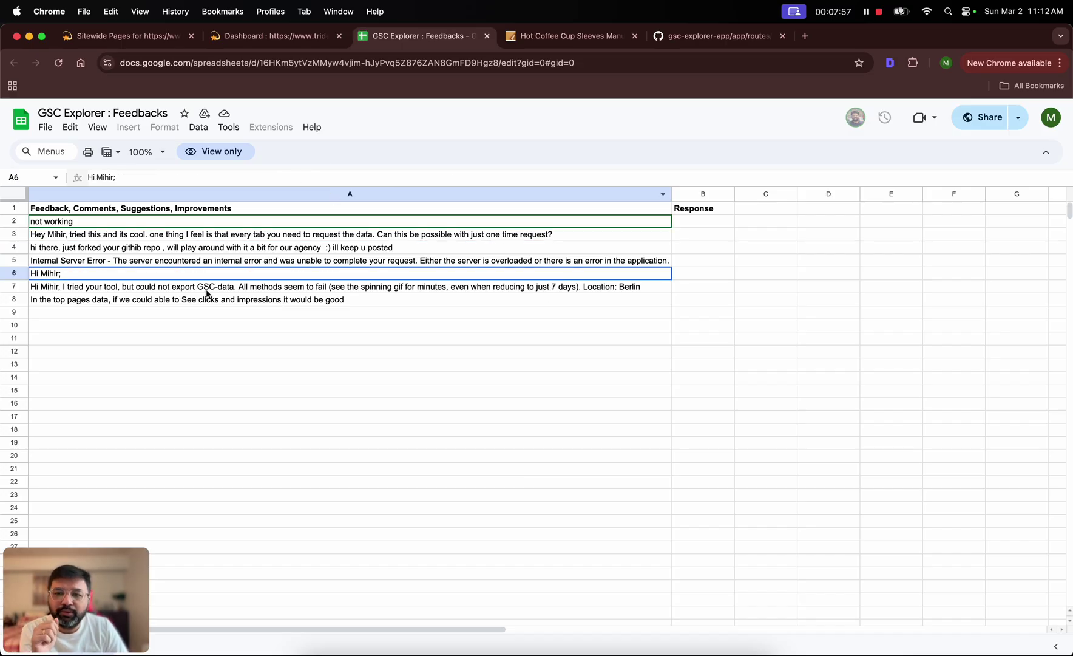
{"action": "left_click", "coordinate": [25, 276]}
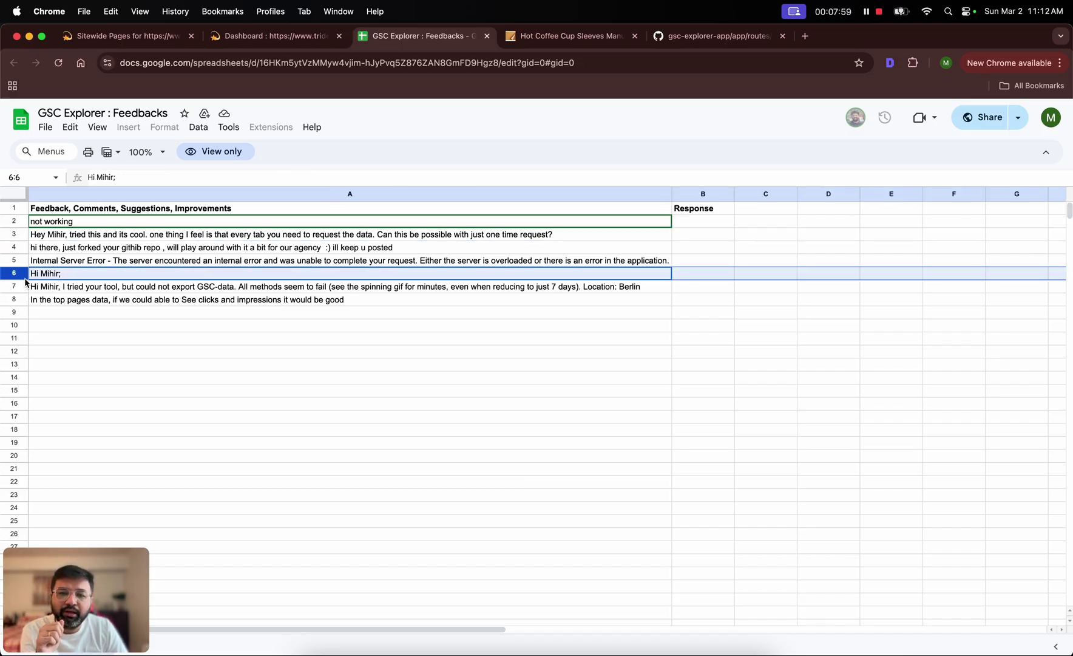
Return to the app dashboard and close the feedback form.
{"action": "left_click", "coordinate": [262, 41]}
{"action": "key", "text": "Escape"}
{"action": "scroll", "coordinate": [597, 257], "scroll_direction": "down", "scroll_amount": 1}
{"action": "scroll", "coordinate": [598, 258], "scroll_direction": "up", "scroll_amount": 1}
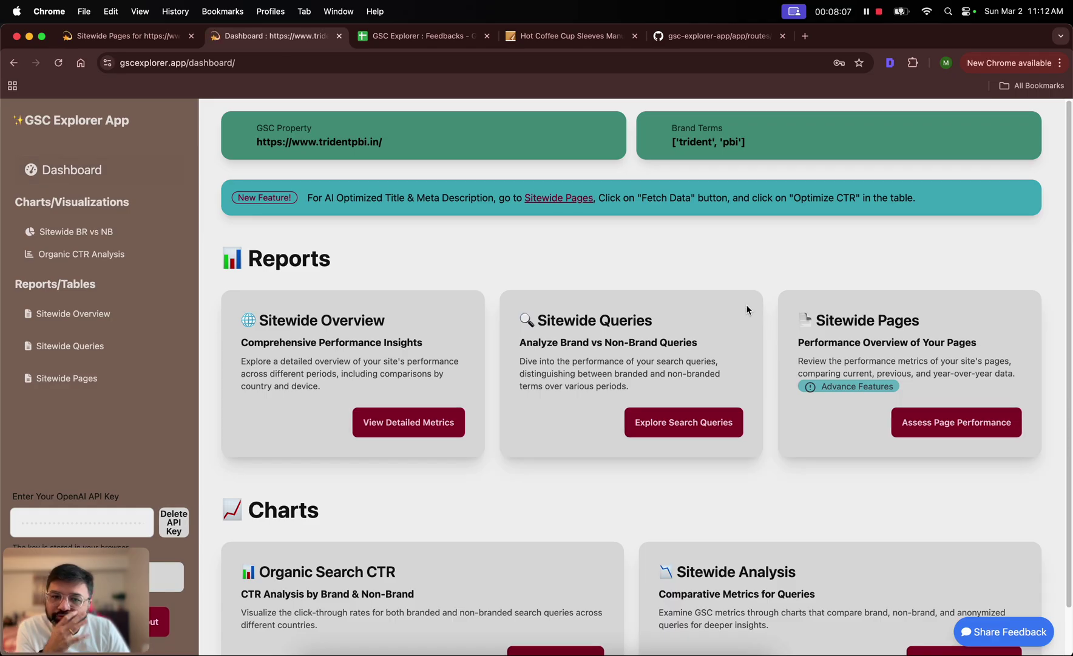
Open Organic CTR Analysis and fetch CTR data for country IND.
{"action": "right_click", "coordinate": [880, 320]}
{"action": "left_click", "coordinate": [864, 320]}
{"action": "double_click", "coordinate": [865, 320]}
{"action": "left_click", "coordinate": [425, 342]}
{"action": "scroll", "coordinate": [479, 370], "scroll_direction": "down", "scroll_amount": 1}
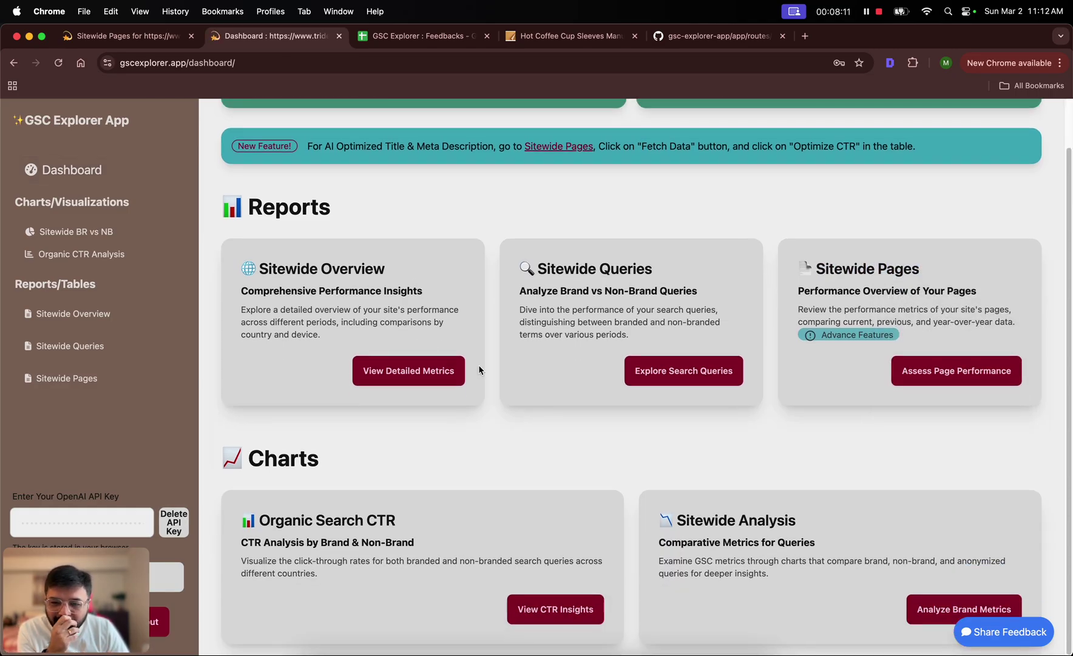
{"action": "left_click", "coordinate": [543, 610]}
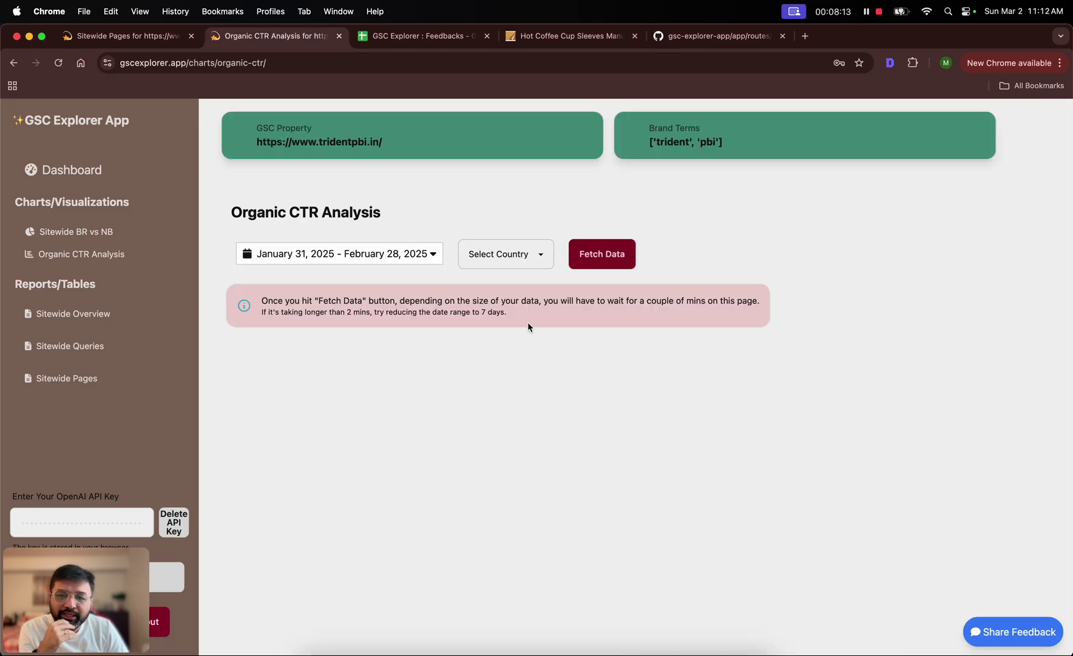
{"action": "left_click", "coordinate": [519, 255]}
{"action": "left_click", "coordinate": [486, 283]}
{"action": "left_click", "coordinate": [591, 264]}
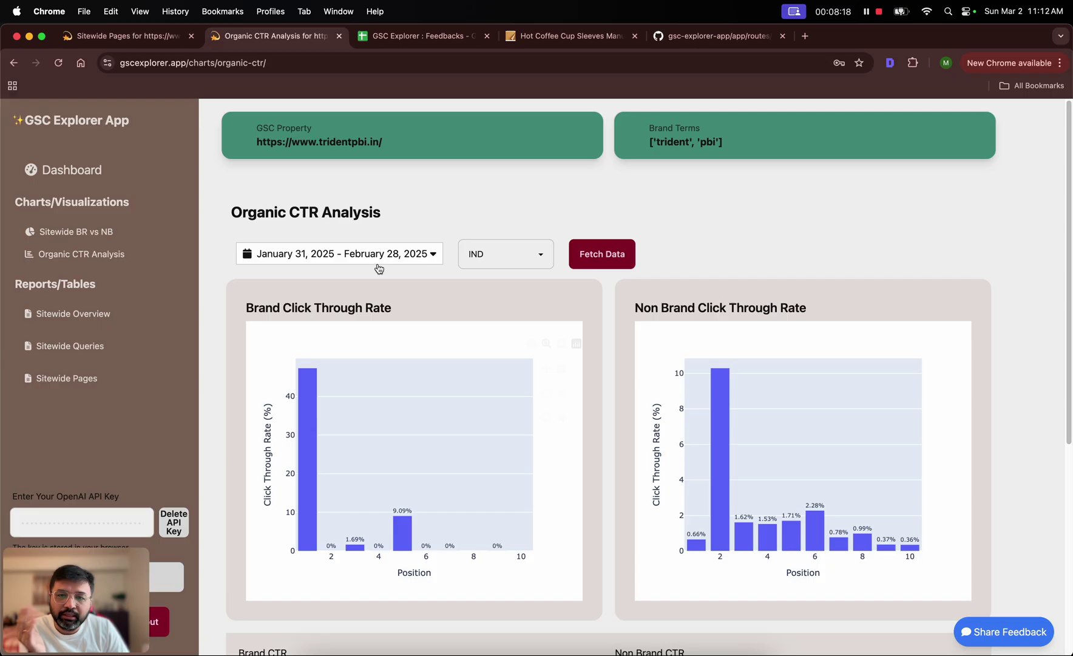
Set the date range to November 1, 2024 – February 28, 2025 and apply it.
{"action": "left_click", "coordinate": [377, 265]}
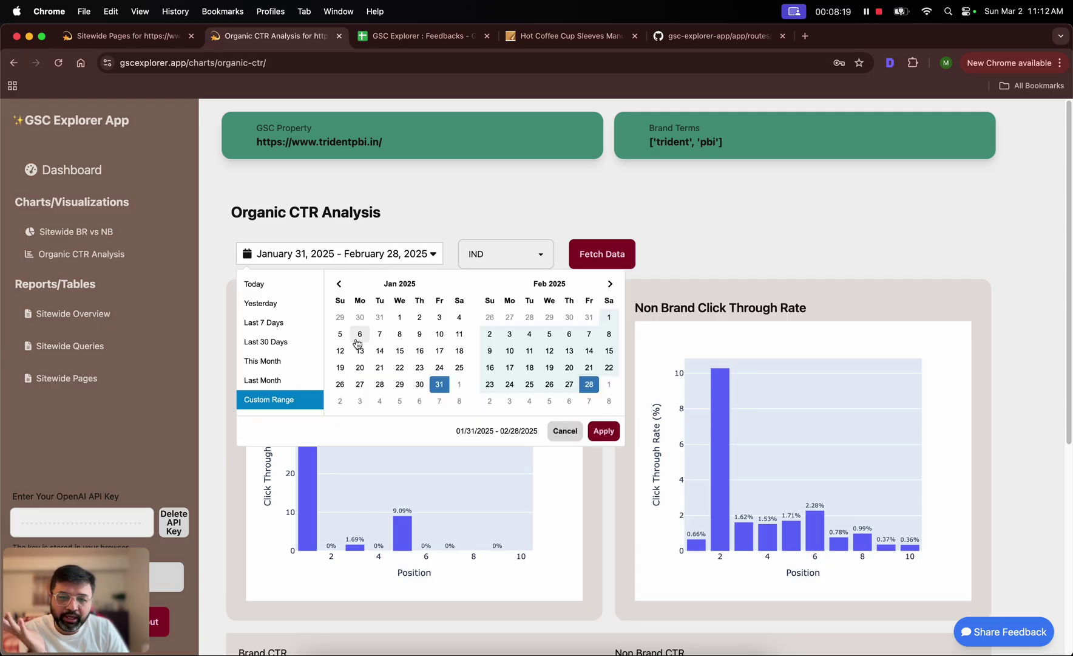
{"action": "left_click", "coordinate": [338, 284]}
{"action": "left_click", "coordinate": [338, 283]}
{"action": "left_click", "coordinate": [440, 317]}
{"action": "left_click", "coordinate": [610, 283]}
{"action": "left_click", "coordinate": [609, 284]}
{"action": "left_click", "coordinate": [589, 384]}
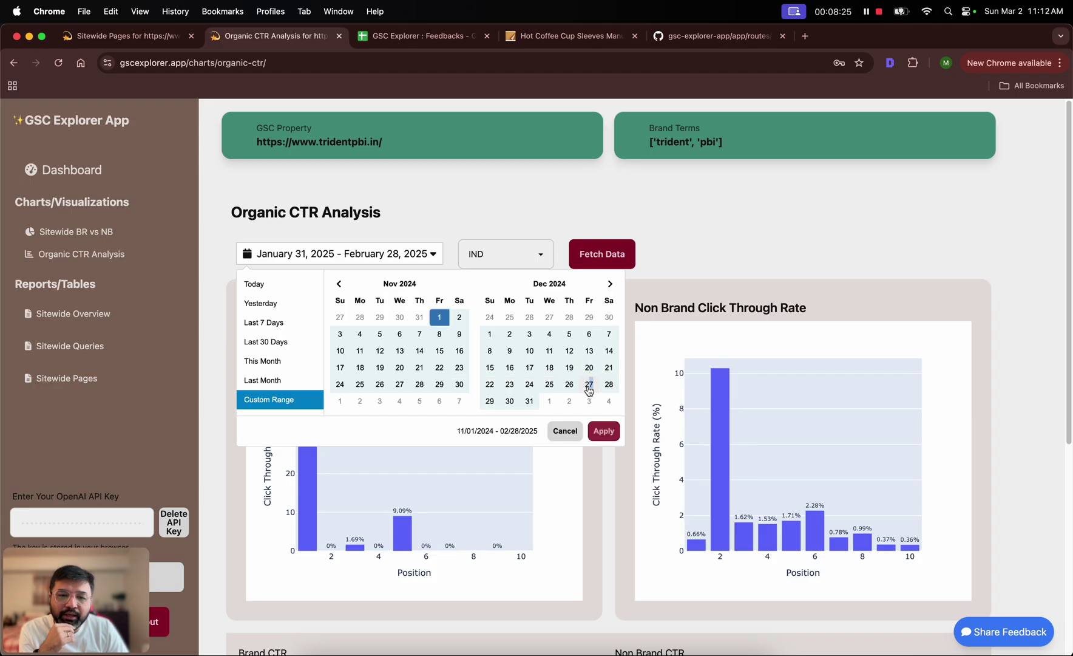
{"action": "left_click", "coordinate": [604, 430]}
Inspect the brand and non-brand CTR-by-position charts for the new range.
{"action": "scroll", "coordinate": [609, 391], "scroll_direction": "down", "scroll_amount": 2}
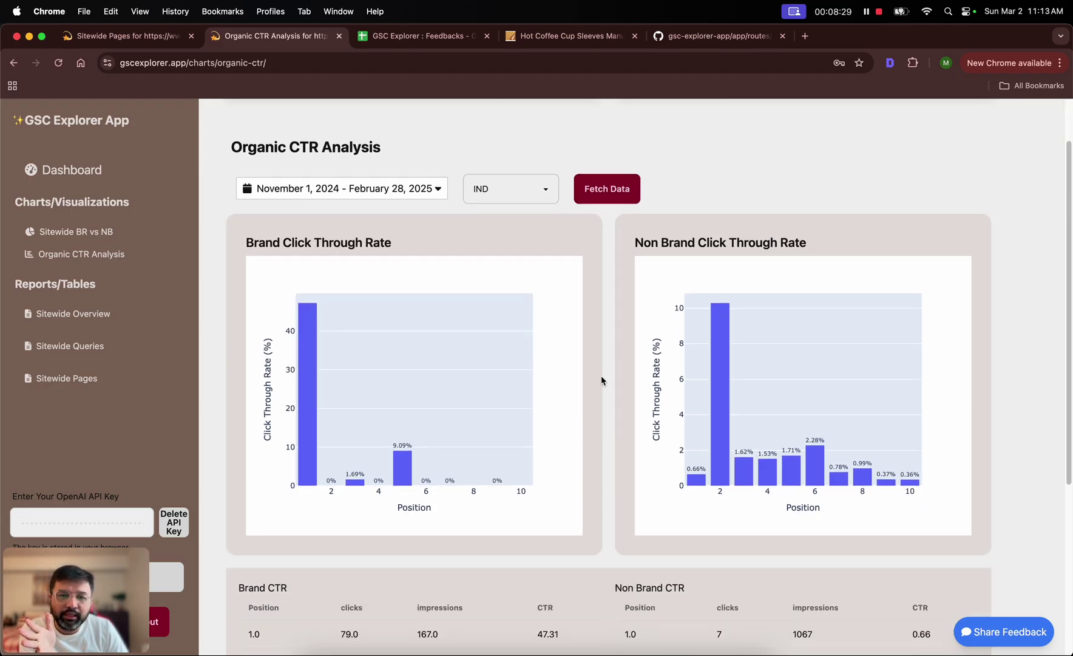
{"action": "scroll", "coordinate": [602, 376], "scroll_direction": "down", "scroll_amount": 1}
{"action": "scroll", "coordinate": [601, 380], "scroll_direction": "down", "scroll_amount": 1}
{"action": "scroll", "coordinate": [604, 384], "scroll_direction": "down", "scroll_amount": 6}
{"action": "scroll", "coordinate": [604, 384], "scroll_direction": "up", "scroll_amount": 8}
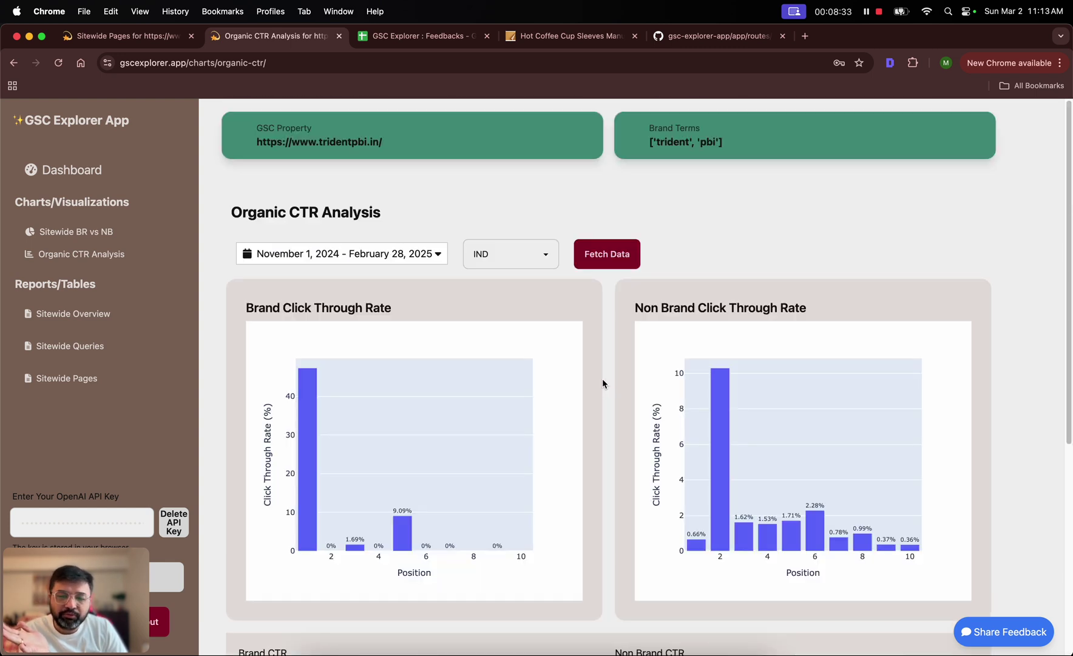
{"action": "mouse_move", "coordinate": [312, 410]}
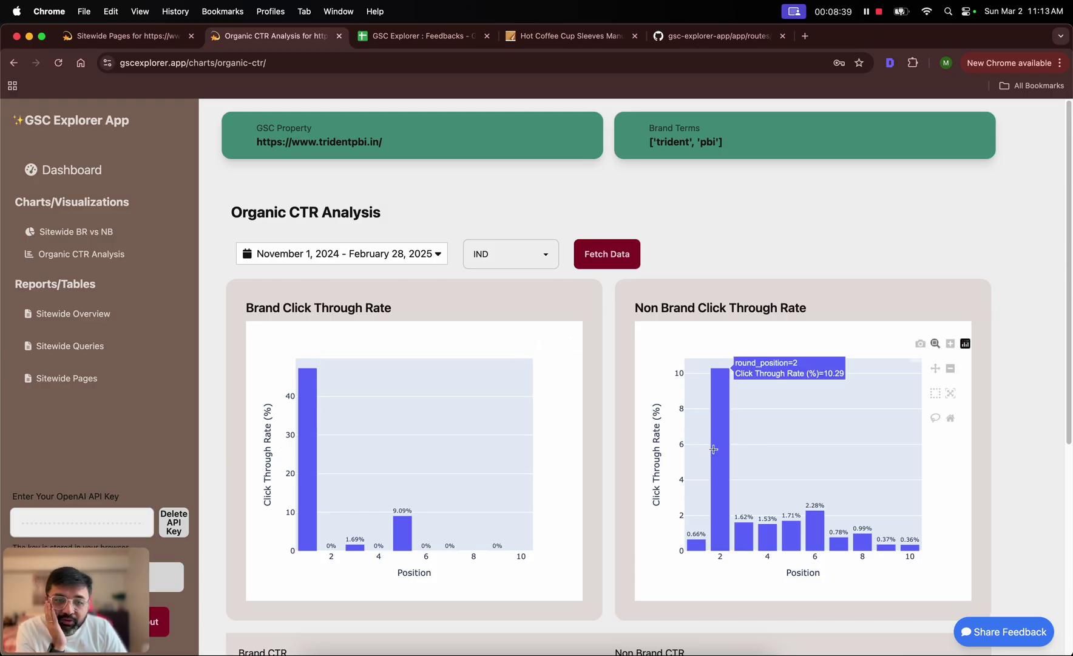
{"action": "mouse_move", "coordinate": [694, 549]}
{"action": "mouse_move", "coordinate": [721, 533]}
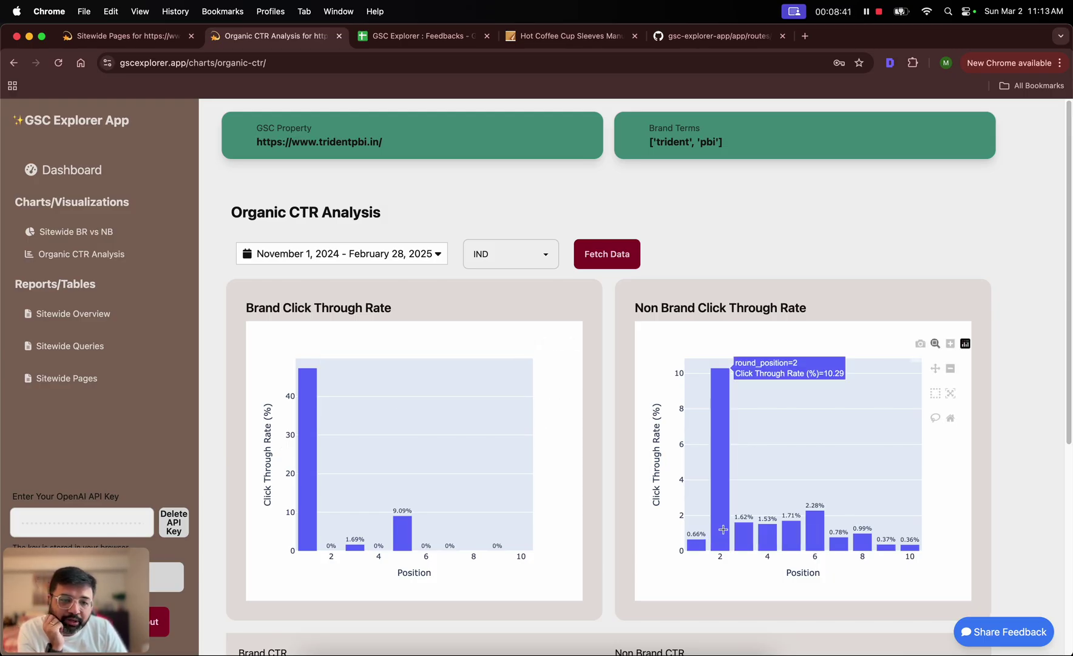
{"action": "scroll", "coordinate": [813, 531], "scroll_direction": "down", "scroll_amount": 5}
{"action": "scroll", "coordinate": [812, 527], "scroll_direction": "up", "scroll_amount": 5}
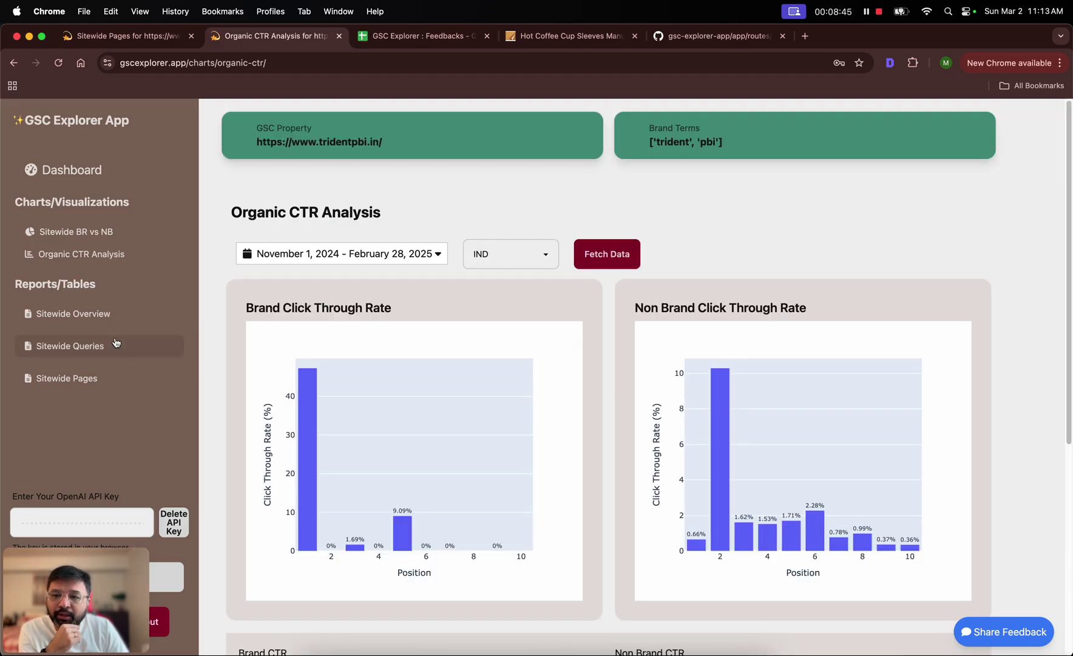
Look through the Sitewide BR vs NB charts, then open the Sitewide Overview report.
{"action": "left_click", "coordinate": [76, 232]}
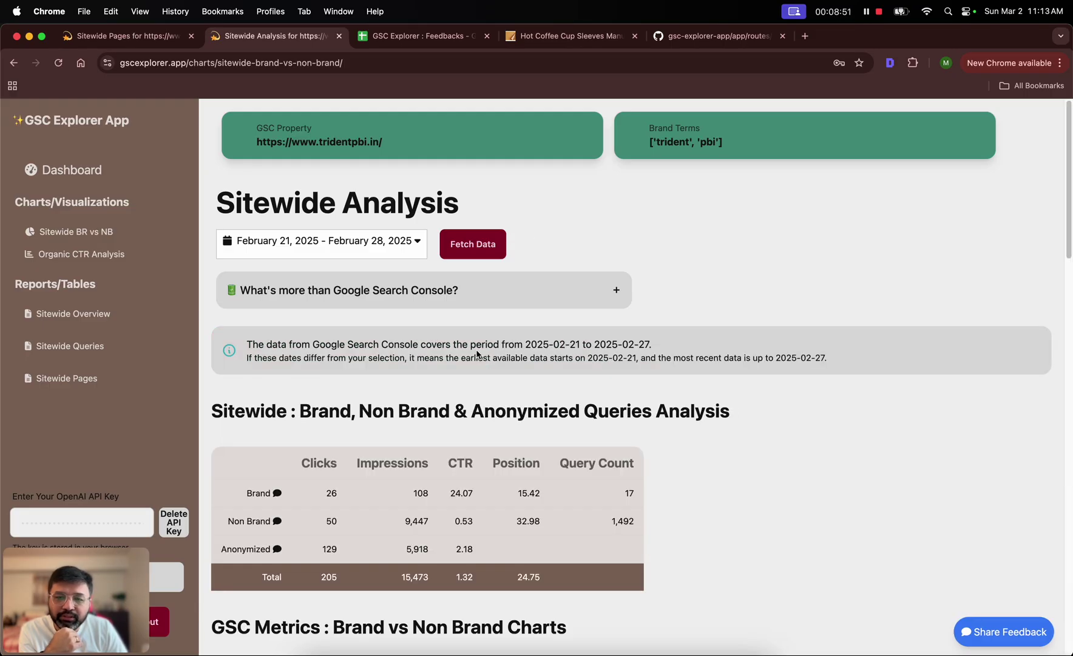
{"action": "scroll", "coordinate": [477, 353], "scroll_direction": "down", "scroll_amount": 5}
{"action": "scroll", "coordinate": [477, 351], "scroll_direction": "down", "scroll_amount": 5}
{"action": "scroll", "coordinate": [476, 350], "scroll_direction": "down", "scroll_amount": 20}
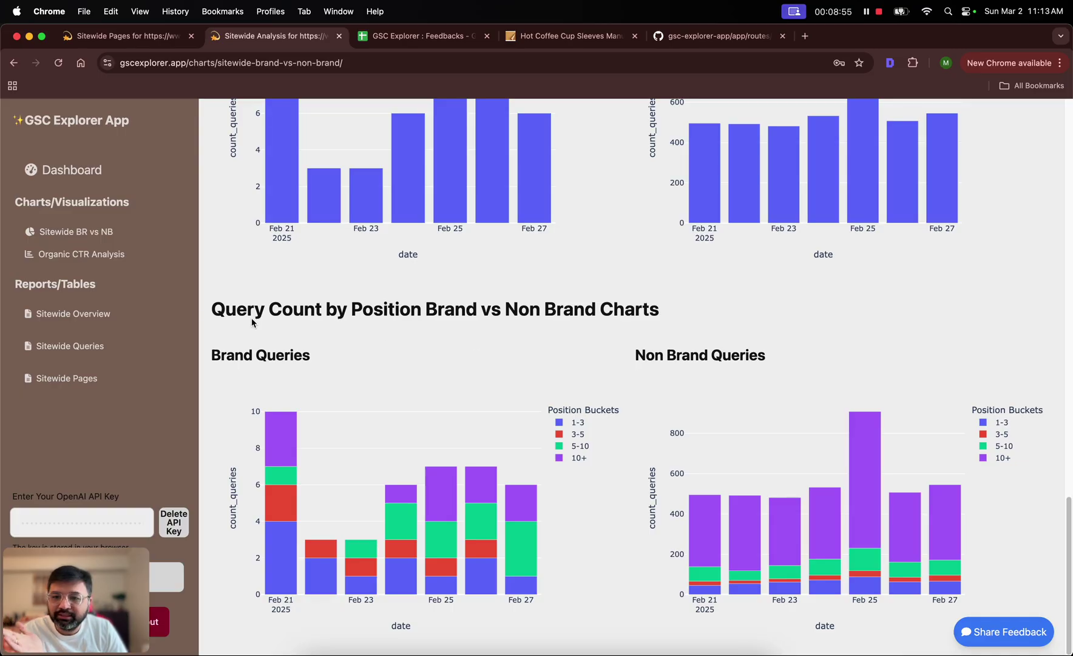
{"action": "left_click", "coordinate": [131, 311]}
Fetch Sitewide Overview metrics (866 clicks, 58550 impressions), then return to GitHub's default_routes.py.
{"action": "left_click", "coordinate": [483, 254]}
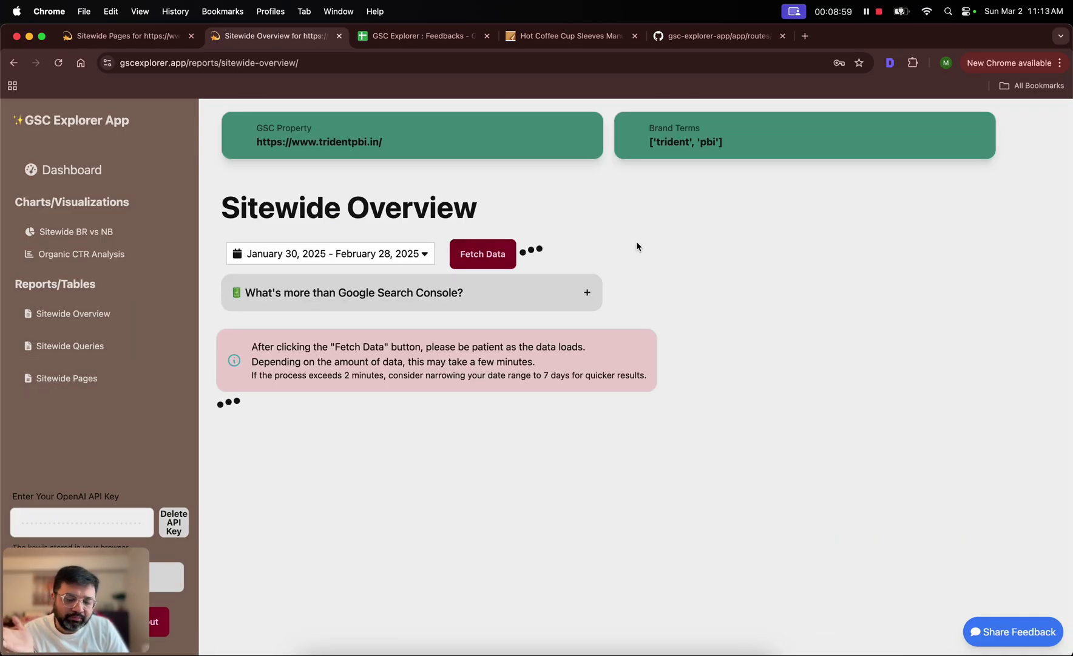
{"action": "scroll", "coordinate": [634, 281], "scroll_direction": "down", "scroll_amount": 4}
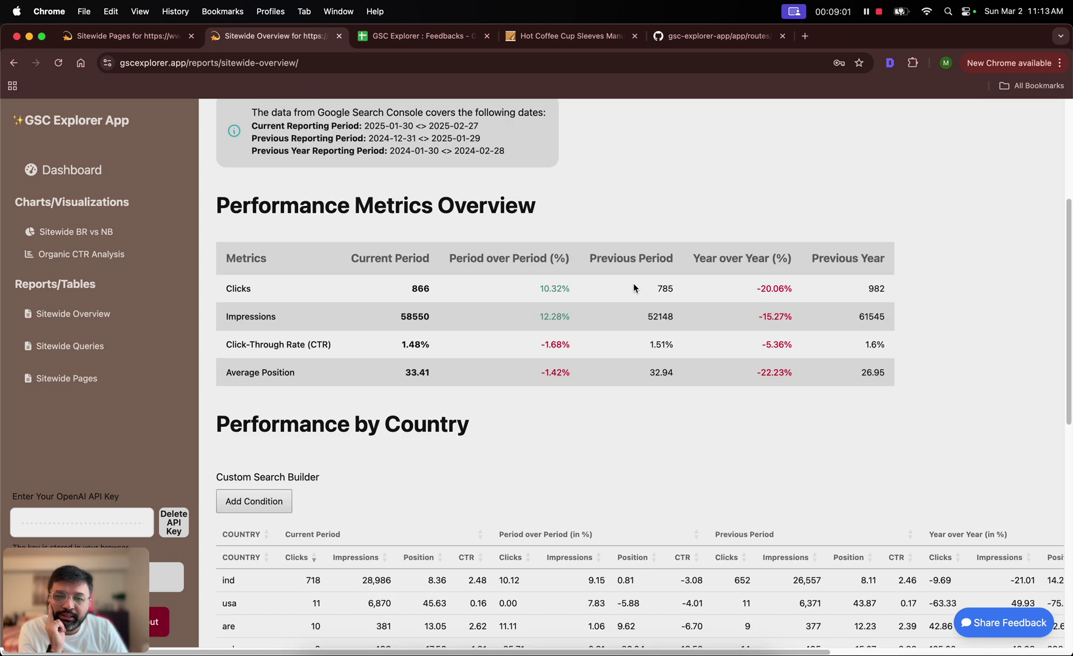
{"action": "left_click_drag", "start_coordinate": [218, 266], "coordinate": [890, 388]}
{"action": "left_click", "coordinate": [894, 387]}
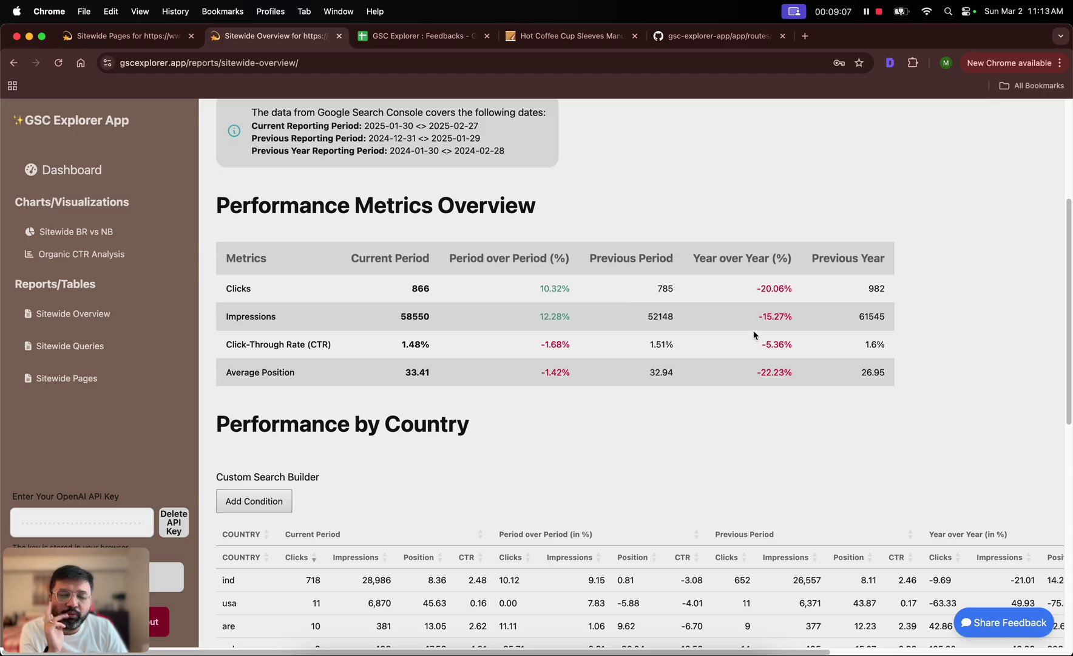
{"action": "scroll", "coordinate": [770, 367], "scroll_direction": "up", "scroll_amount": 5}
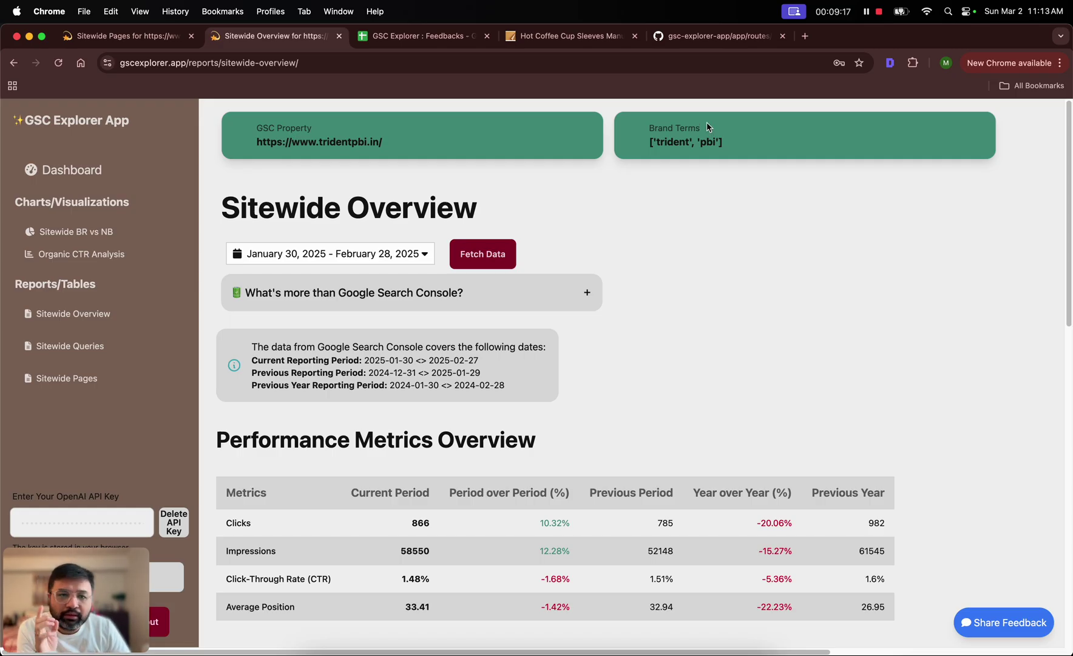
{"action": "left_click", "coordinate": [708, 38]}
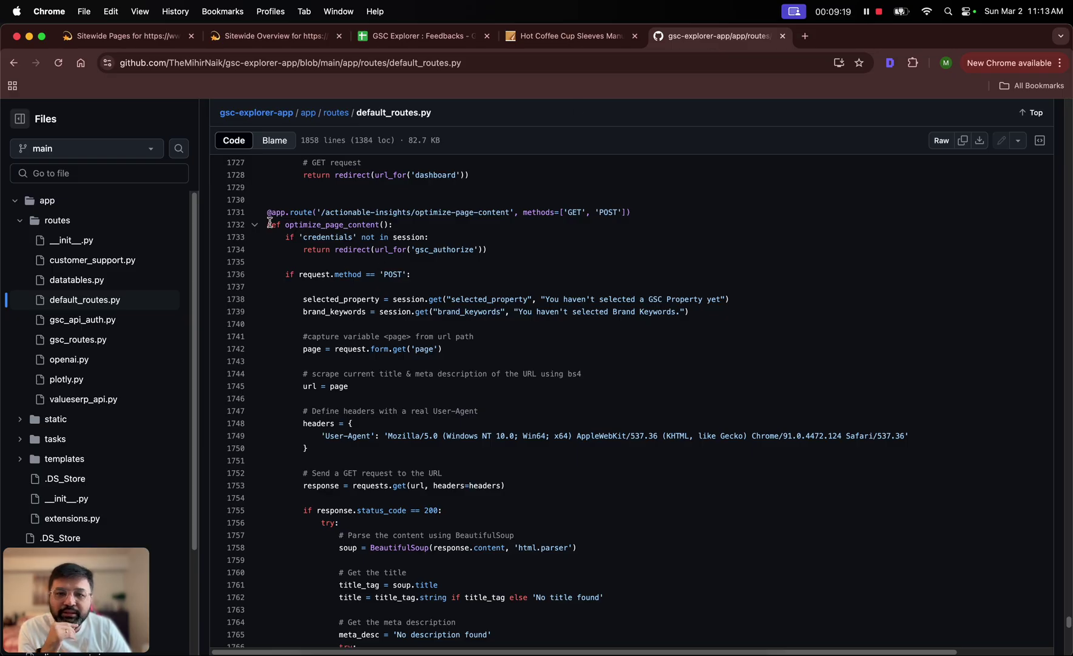
Collapse generate_ai_meta_description and locate the generate_ai_title function definition.
{"action": "scroll", "coordinate": [270, 221], "scroll_direction": "up", "scroll_amount": 5}
{"action": "scroll", "coordinate": [304, 304], "scroll_direction": "up", "scroll_amount": 3}
{"action": "scroll", "coordinate": [304, 304], "scroll_direction": "up", "scroll_amount": 10}
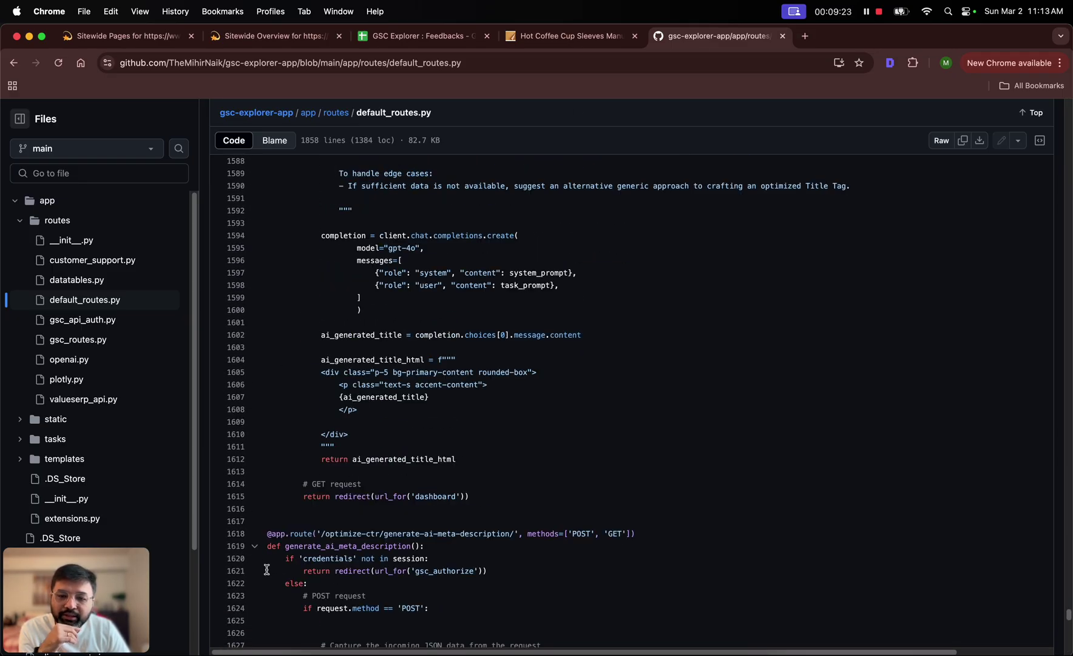
{"action": "left_click", "coordinate": [255, 546]}
{"action": "scroll", "coordinate": [294, 386], "scroll_direction": "up", "scroll_amount": 9}
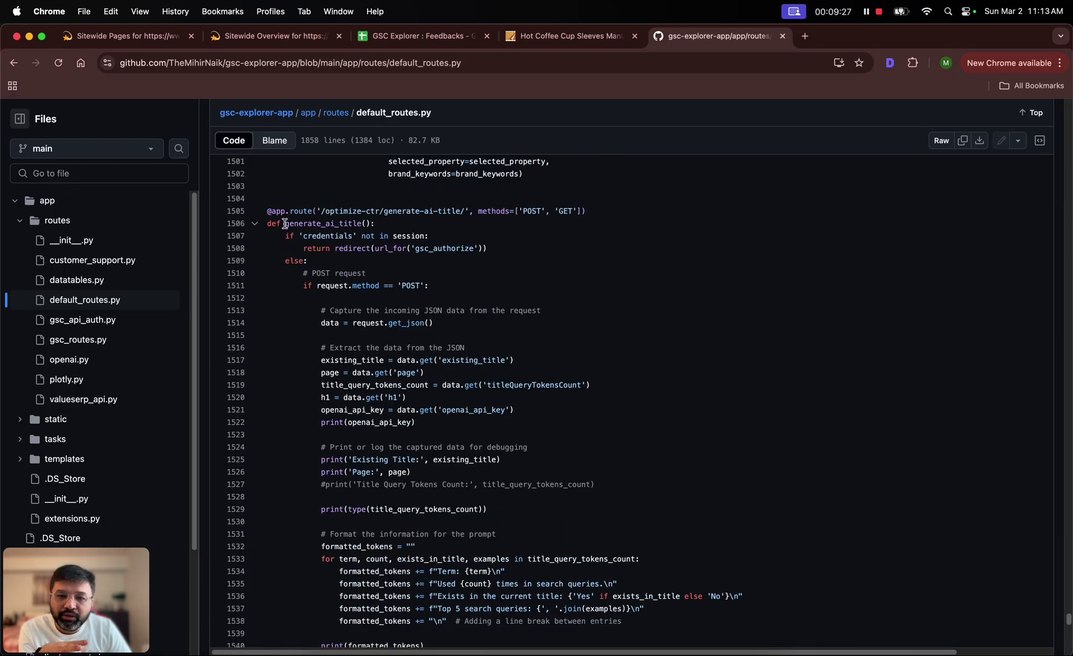
{"action": "left_click", "coordinate": [307, 224]}
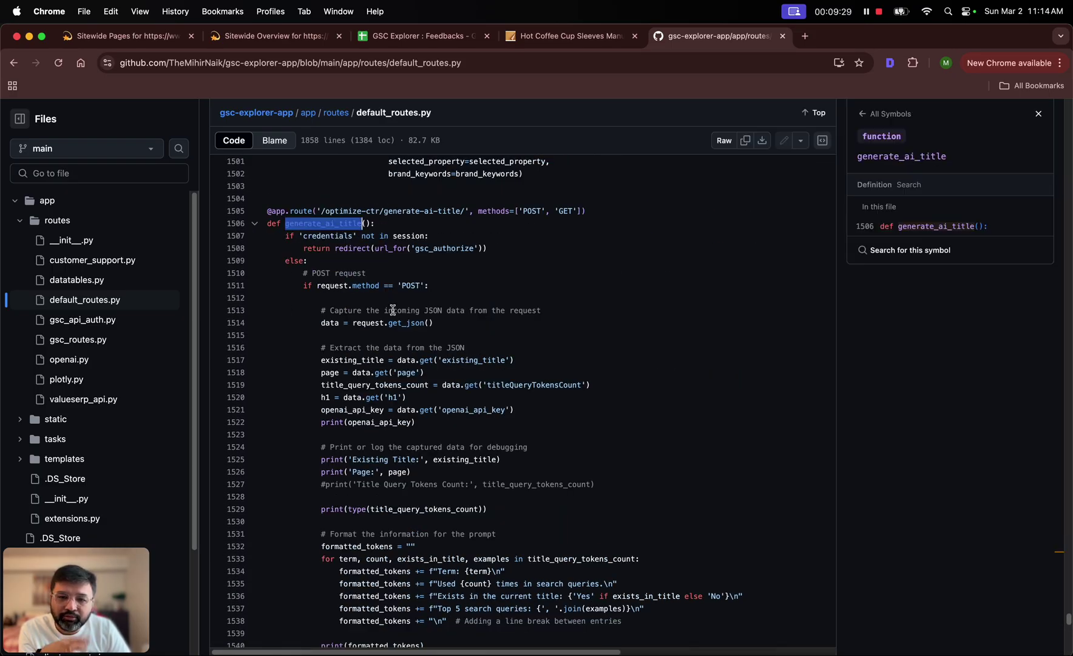
Inspect generate_ai_title's inputs, showing references for get_json, existing_title, page and title_query_tokens_count.
{"action": "left_click_drag", "start_coordinate": [302, 273], "coordinate": [450, 297]}
{"action": "right_click", "coordinate": [449, 298]}
{"action": "left_click", "coordinate": [409, 298]}
{"action": "scroll", "coordinate": [411, 303], "scroll_direction": "down", "scroll_amount": 1}
{"action": "left_click", "coordinate": [411, 310]}
{"action": "double_click", "coordinate": [320, 351]}
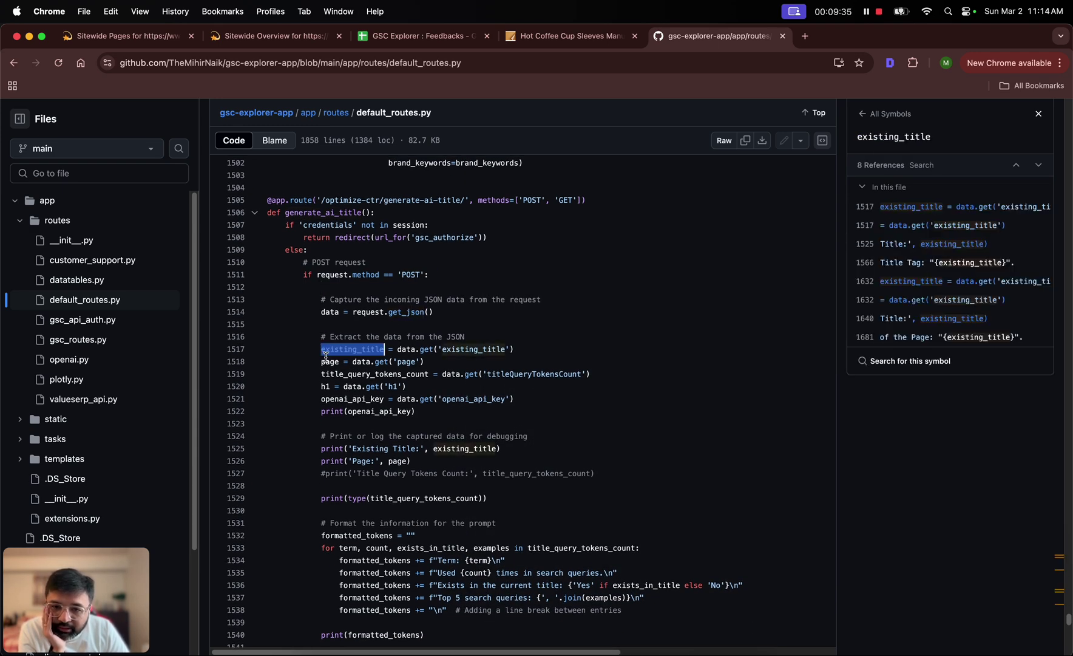
{"action": "left_click", "coordinate": [326, 358]}
{"action": "double_click", "coordinate": [339, 373]}
{"action": "left_click", "coordinate": [337, 385]}
{"action": "scroll", "coordinate": [357, 383], "scroll_direction": "down", "scroll_amount": 5}
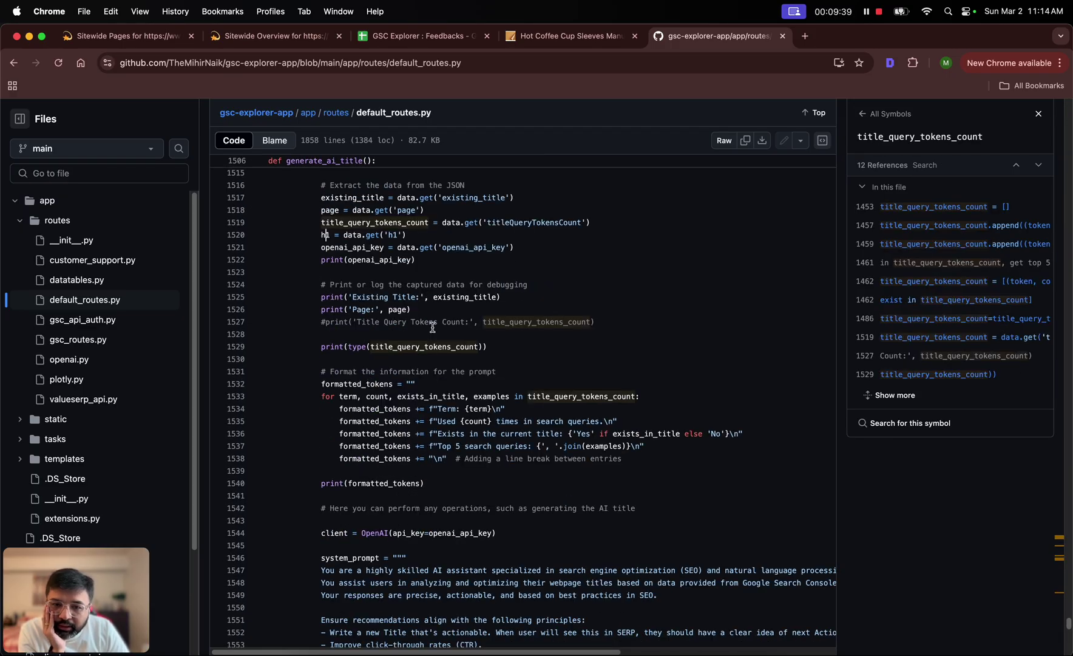
Glance at the report tabs, then return to default_routes.py and highlight the SEO title system prompt.
{"action": "left_click", "coordinate": [543, 36]}
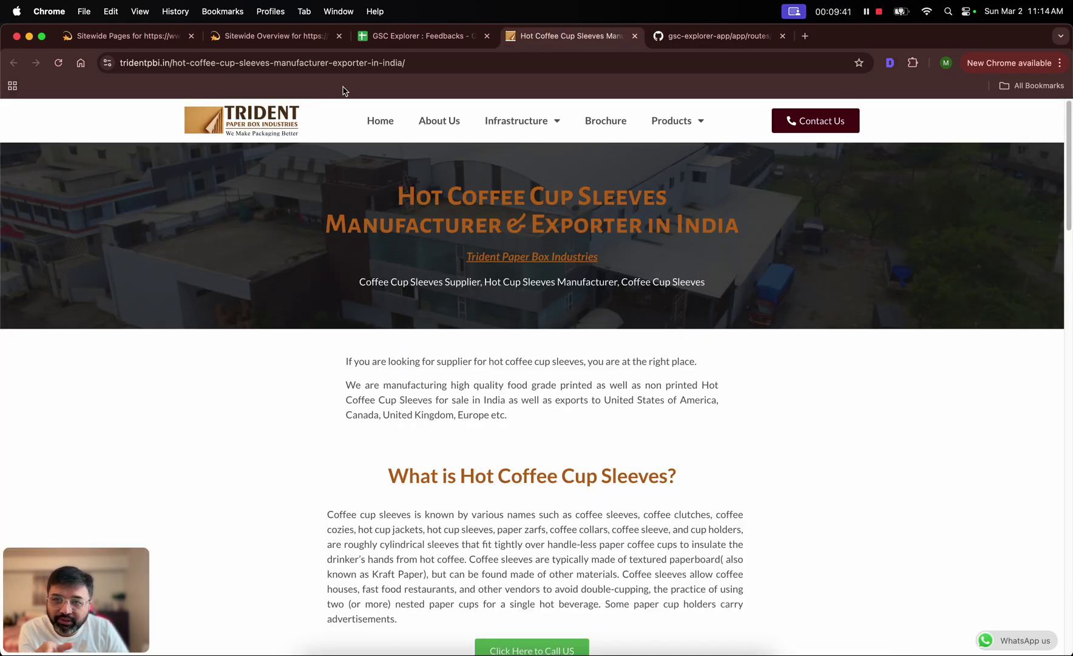
{"action": "left_click", "coordinate": [292, 38]}
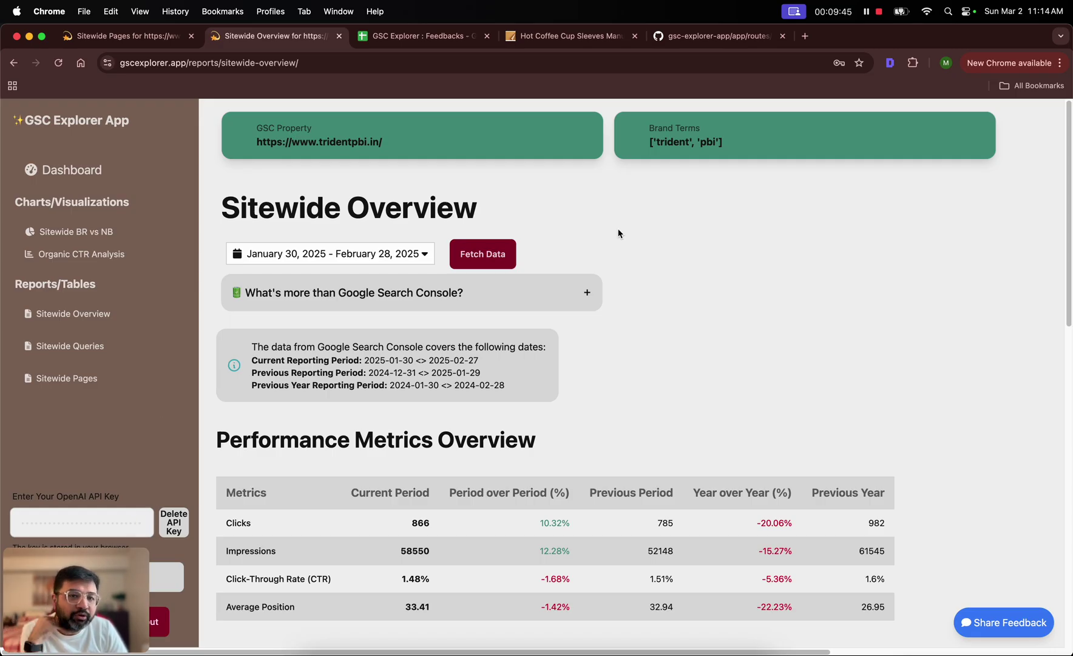
{"action": "left_click", "coordinate": [701, 37]}
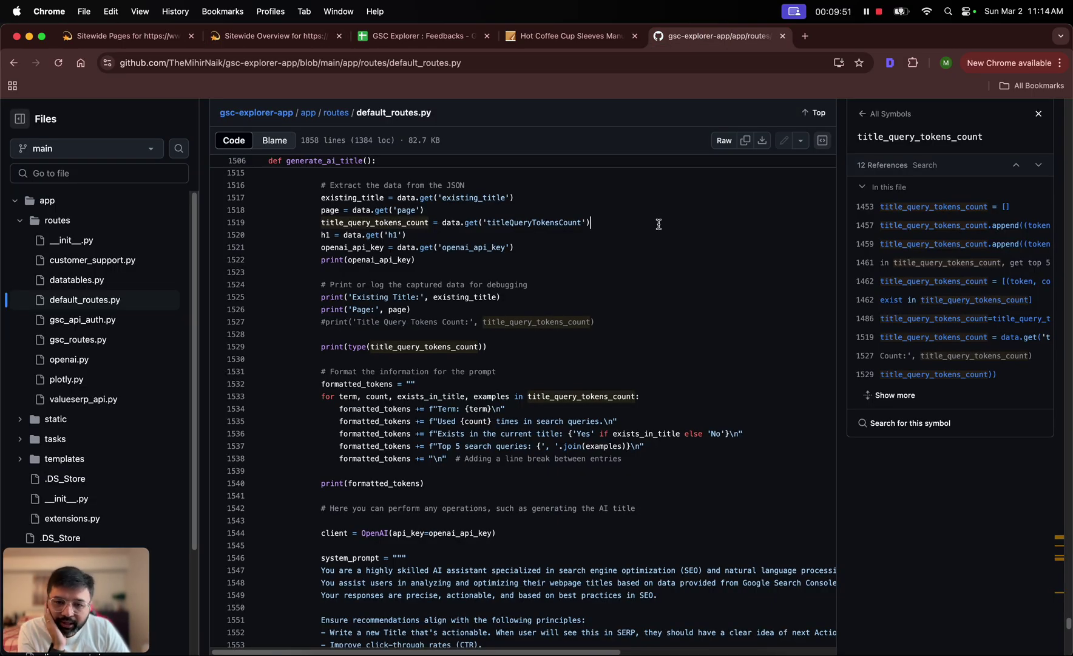
{"action": "scroll", "coordinate": [595, 293], "scroll_direction": "down", "scroll_amount": 4}
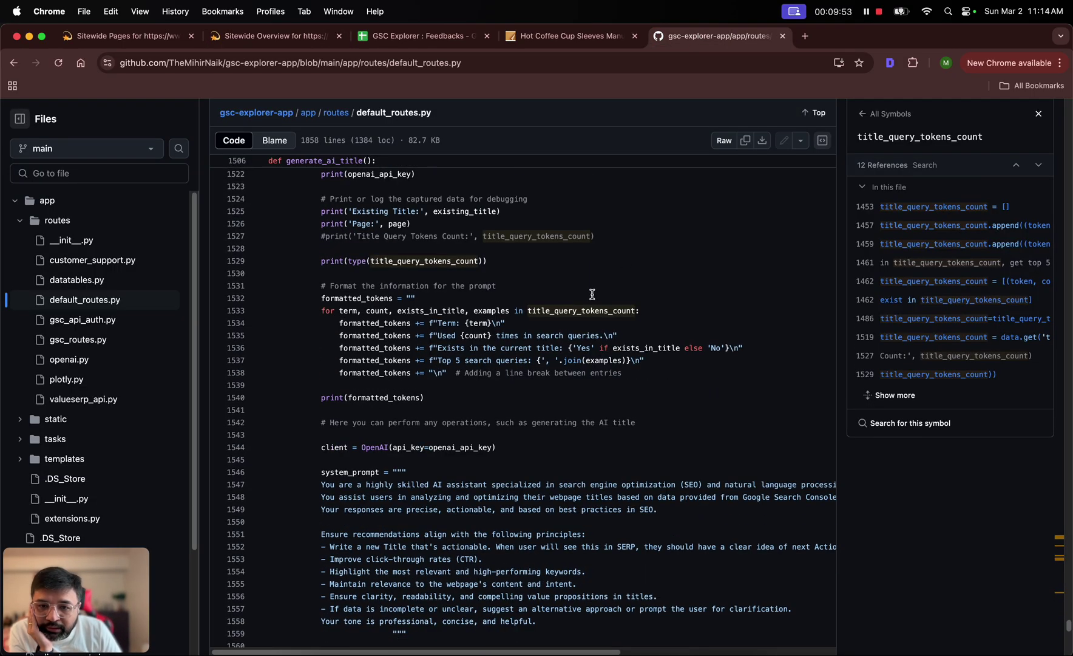
{"action": "scroll", "coordinate": [592, 294], "scroll_direction": "down", "scroll_amount": 5}
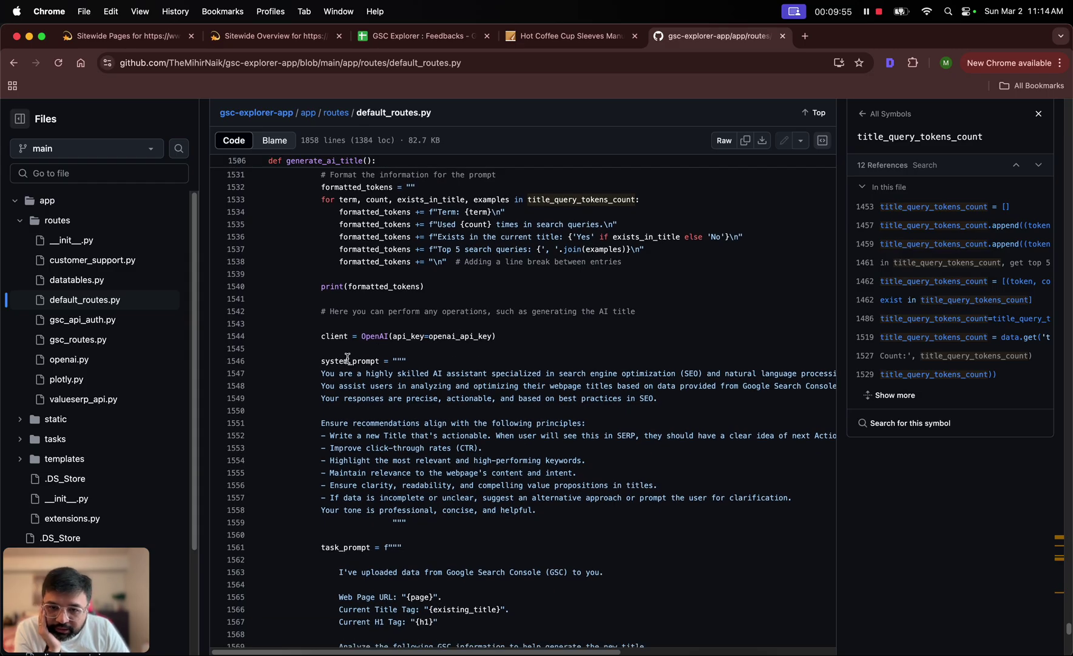
{"action": "left_click_drag", "start_coordinate": [323, 361], "coordinate": [564, 527]}
Highlight the system prompt's guiding principles in generate_ai_title.
{"action": "left_click", "coordinate": [564, 527]}
{"action": "scroll", "coordinate": [564, 527], "scroll_direction": "down", "scroll_amount": 1}
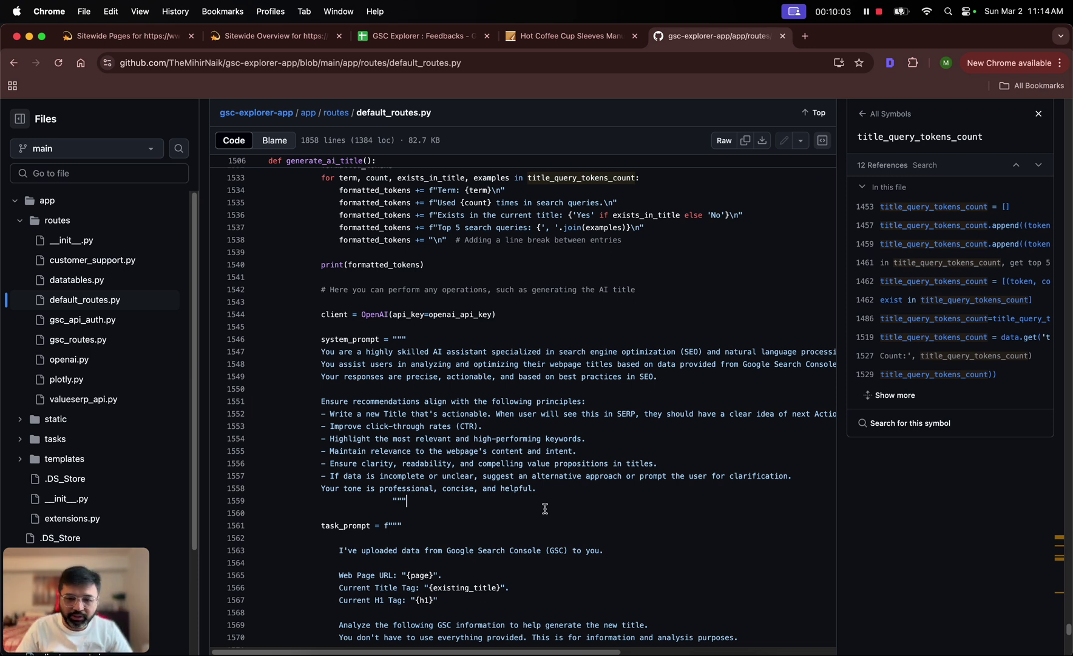
{"action": "left_click_drag", "start_coordinate": [325, 340], "coordinate": [448, 500]}
{"action": "left_click", "coordinate": [448, 501]}
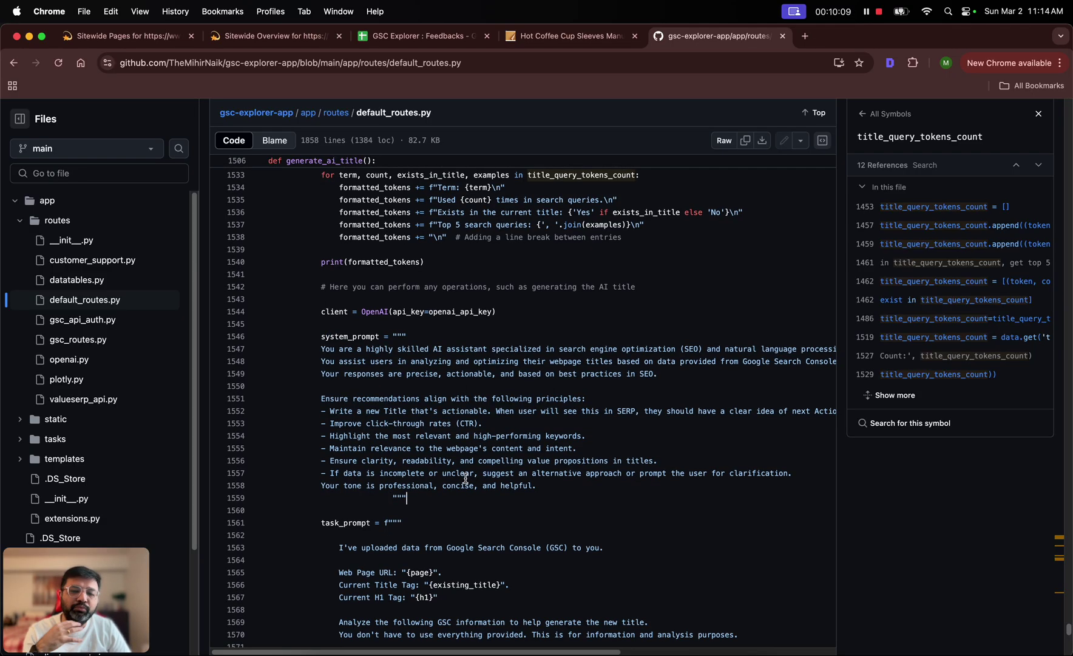
Point out the task prompt's page URL, title and H1 inputs and the term data format.
{"action": "scroll", "coordinate": [466, 474], "scroll_direction": "down", "scroll_amount": 2}
{"action": "scroll", "coordinate": [481, 442], "scroll_direction": "down", "scroll_amount": 2}
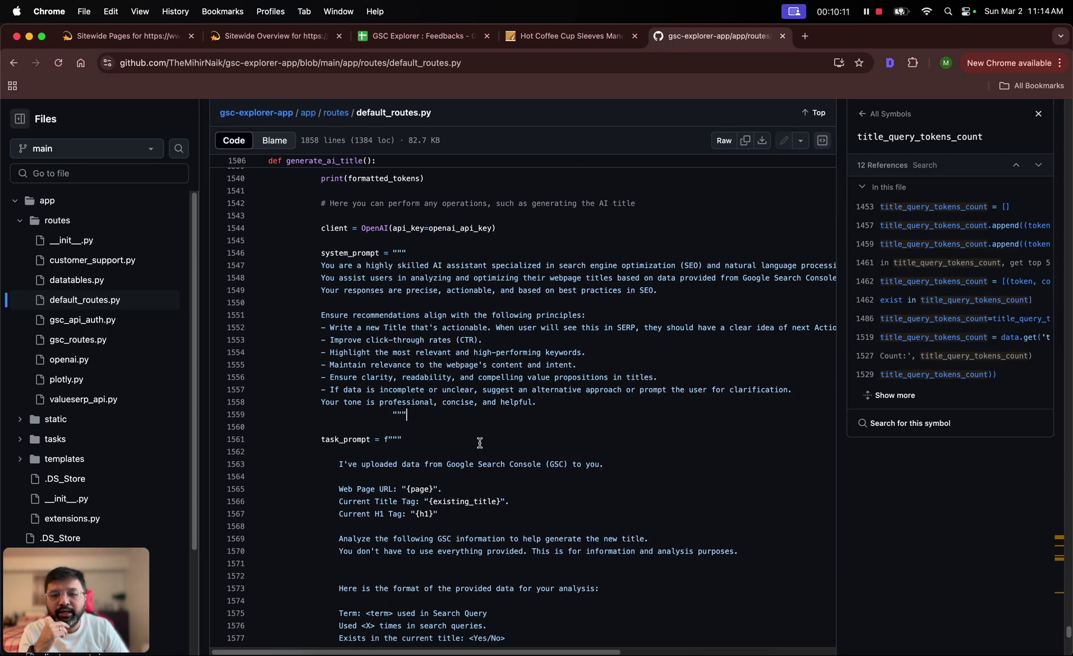
{"action": "scroll", "coordinate": [481, 443], "scroll_direction": "down", "scroll_amount": 2}
{"action": "left_click_drag", "start_coordinate": [340, 394], "coordinate": [443, 419]}
{"action": "left_click", "coordinate": [443, 419]}
{"action": "scroll", "coordinate": [449, 420], "scroll_direction": "down", "scroll_amount": 2}
{"action": "left_click_drag", "start_coordinate": [339, 420], "coordinate": [493, 462]}
{"action": "left_click", "coordinate": [493, 461]}
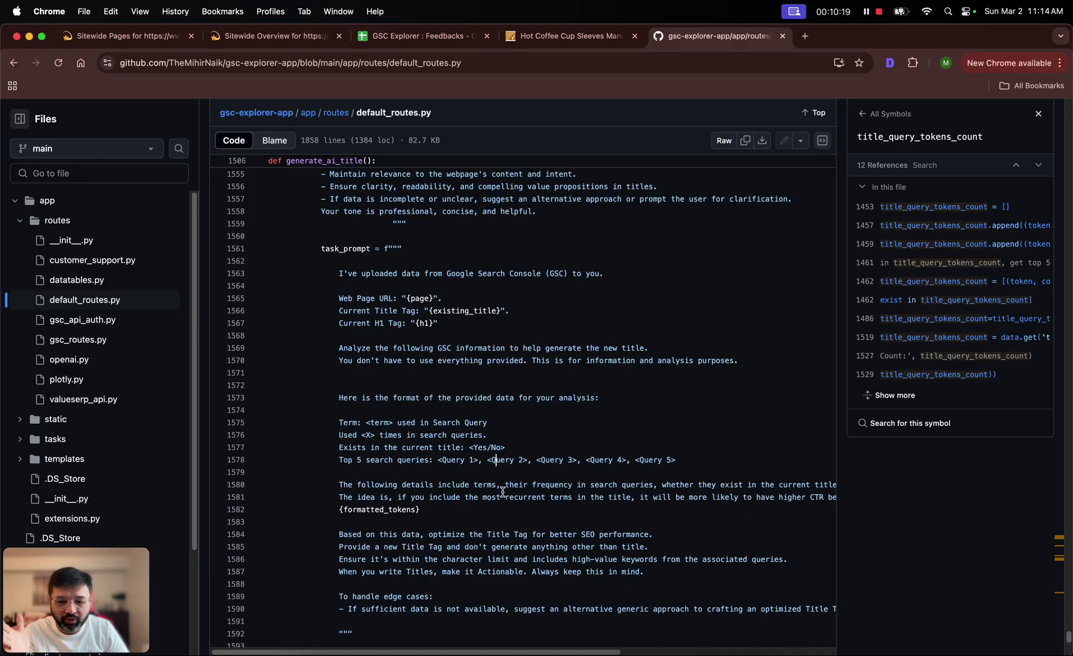
Follow the code to the gpt-4o completion call and highlight where the AI-generated title is read.
{"action": "scroll", "coordinate": [503, 492], "scroll_direction": "down", "scroll_amount": 2}
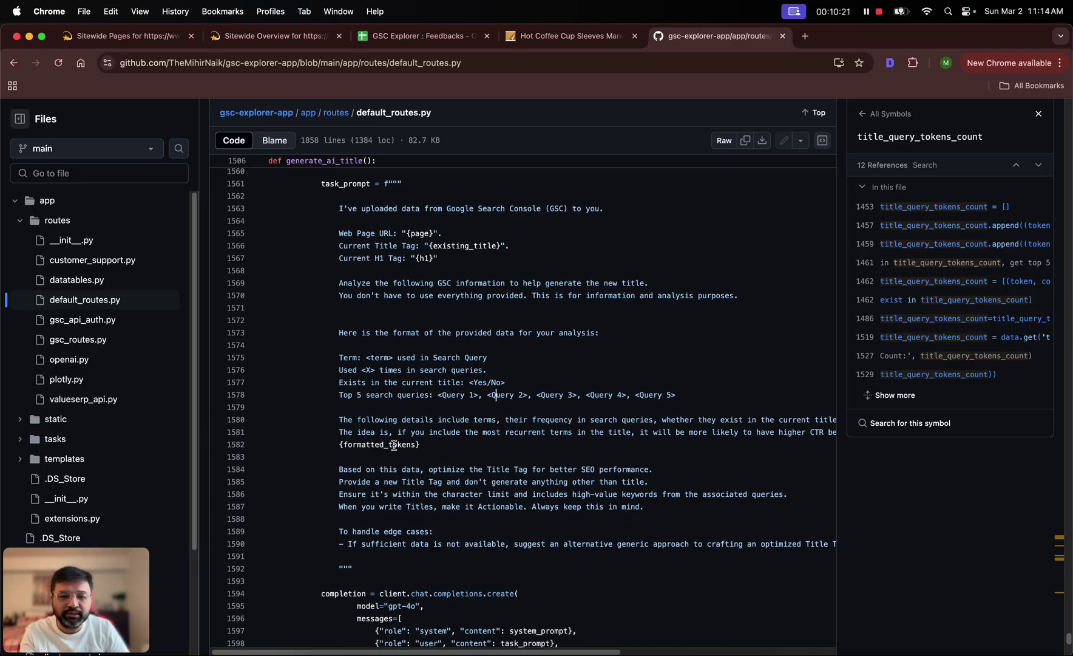
{"action": "scroll", "coordinate": [571, 473], "scroll_direction": "down", "scroll_amount": 2}
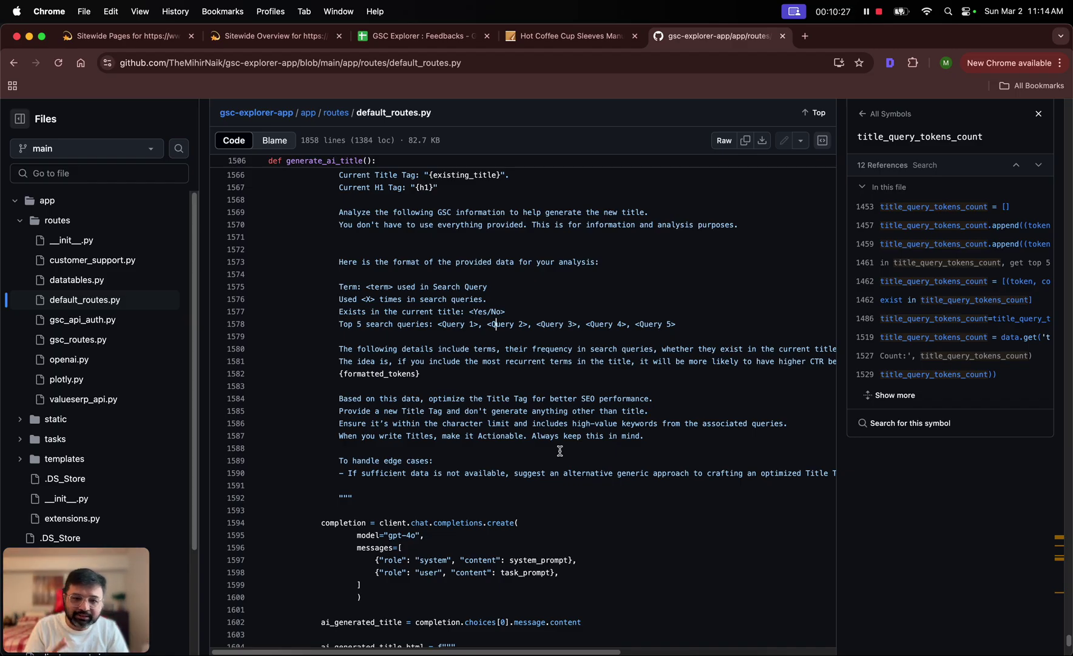
{"action": "scroll", "coordinate": [453, 434], "scroll_direction": "down", "scroll_amount": 2}
{"action": "left_click_drag", "start_coordinate": [592, 541], "coordinate": [321, 533]}
{"action": "left_click", "coordinate": [403, 543]}
{"action": "scroll", "coordinate": [403, 543], "scroll_direction": "down", "scroll_amount": 2}
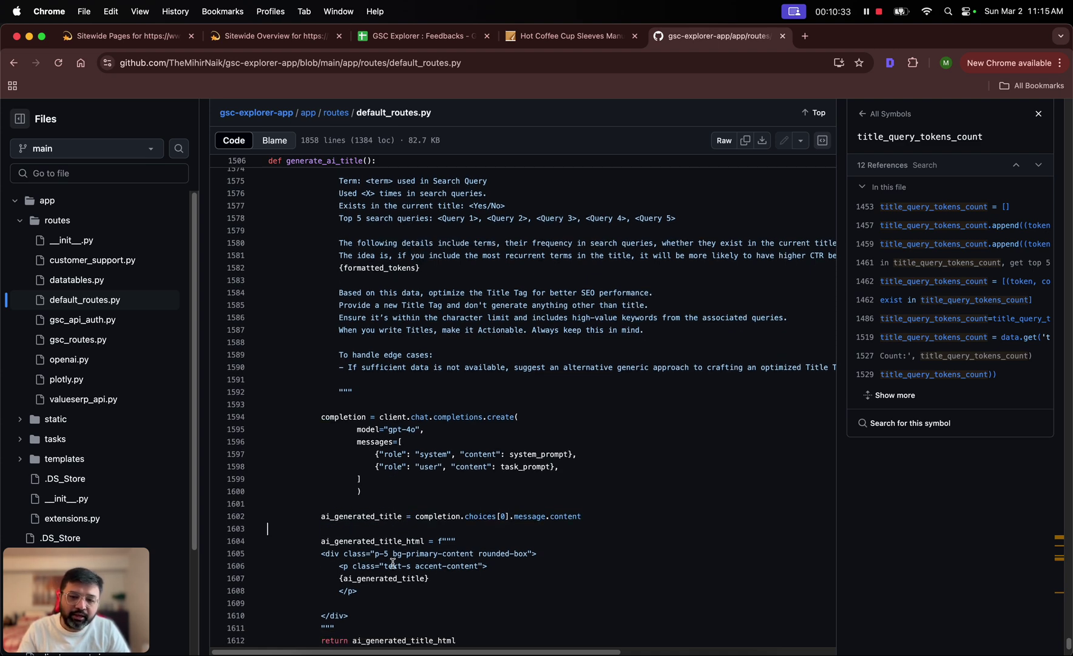
{"action": "left_click", "coordinate": [566, 37]}
Glance over the Sitewide Overview and Sitewide Pages report tabs.
{"action": "left_click", "coordinate": [274, 37]}
{"action": "key", "text": "ctrl+shift+Tab"}
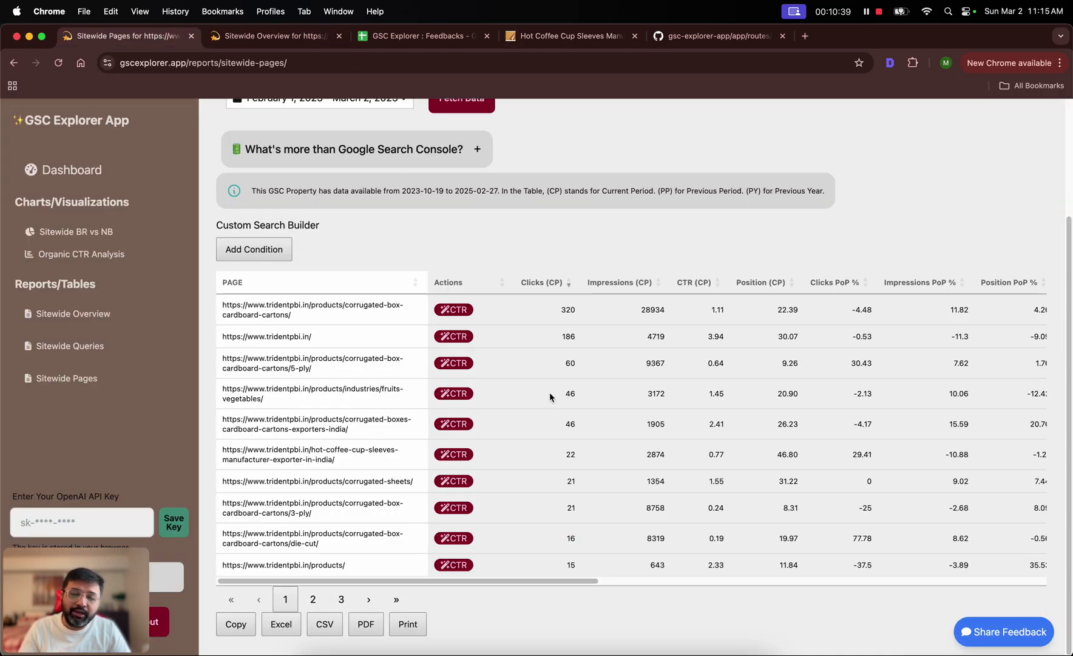
{"action": "scroll", "coordinate": [549, 498], "scroll_direction": "up", "scroll_amount": 3}
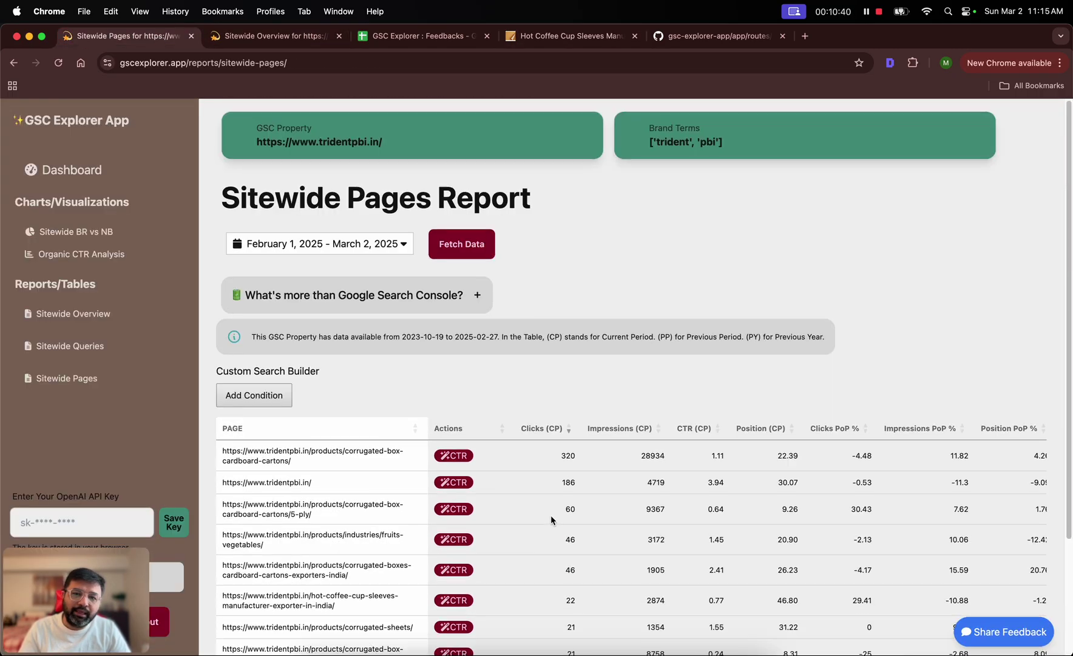
Revisit the generate_ai_title task prompt in GitHub, then return to the Sitewide Pages report.
{"action": "left_click", "coordinate": [714, 39]}
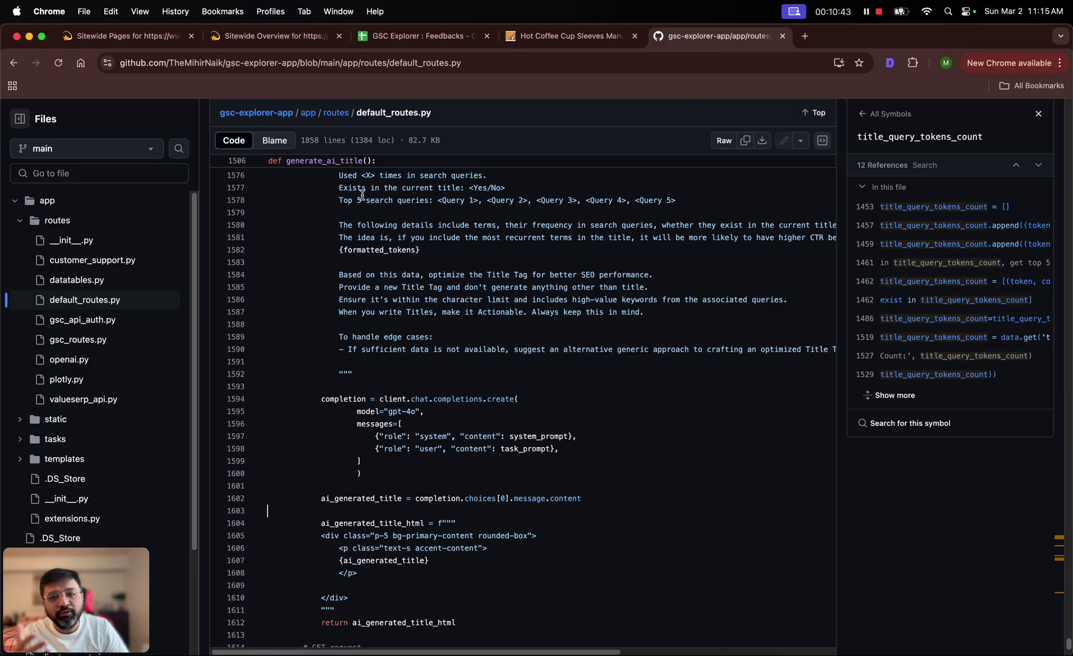
{"action": "scroll", "coordinate": [380, 232], "scroll_direction": "up", "scroll_amount": 1}
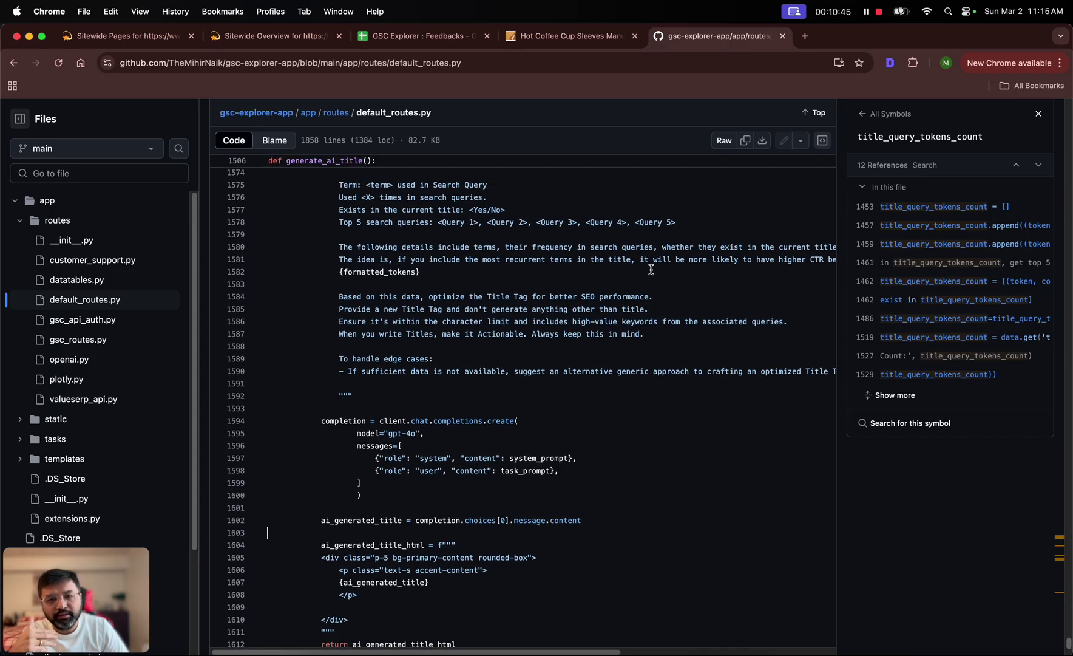
{"action": "scroll", "coordinate": [648, 279], "scroll_direction": "down", "scroll_amount": 1}
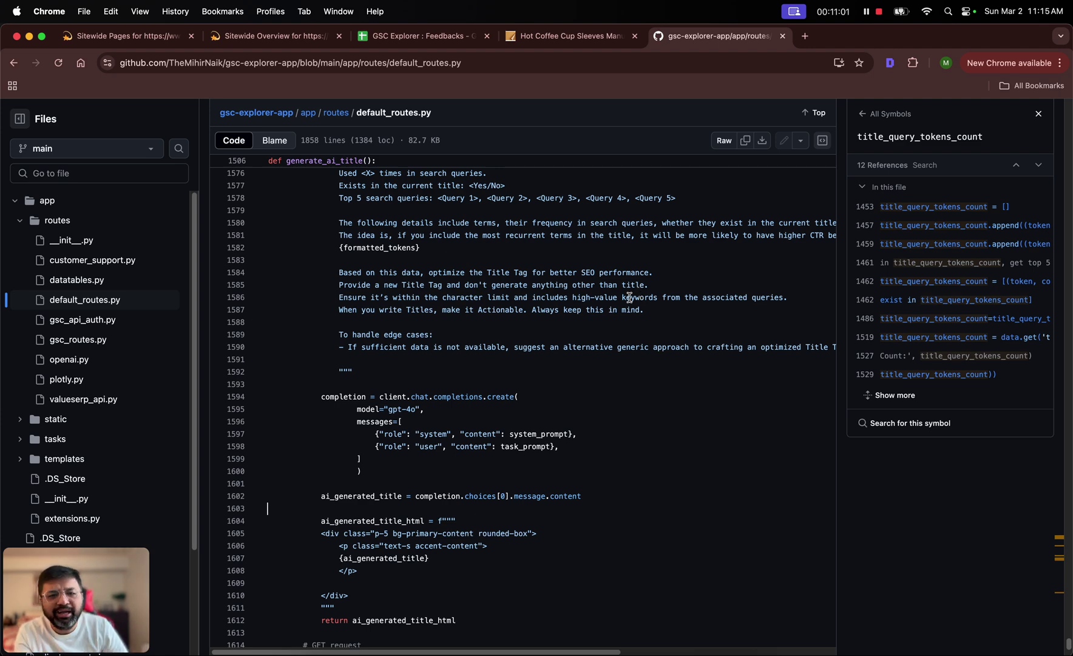
{"action": "scroll", "coordinate": [622, 299], "scroll_direction": "down", "scroll_amount": 2}
{"action": "scroll", "coordinate": [623, 298], "scroll_direction": "up", "scroll_amount": 6}
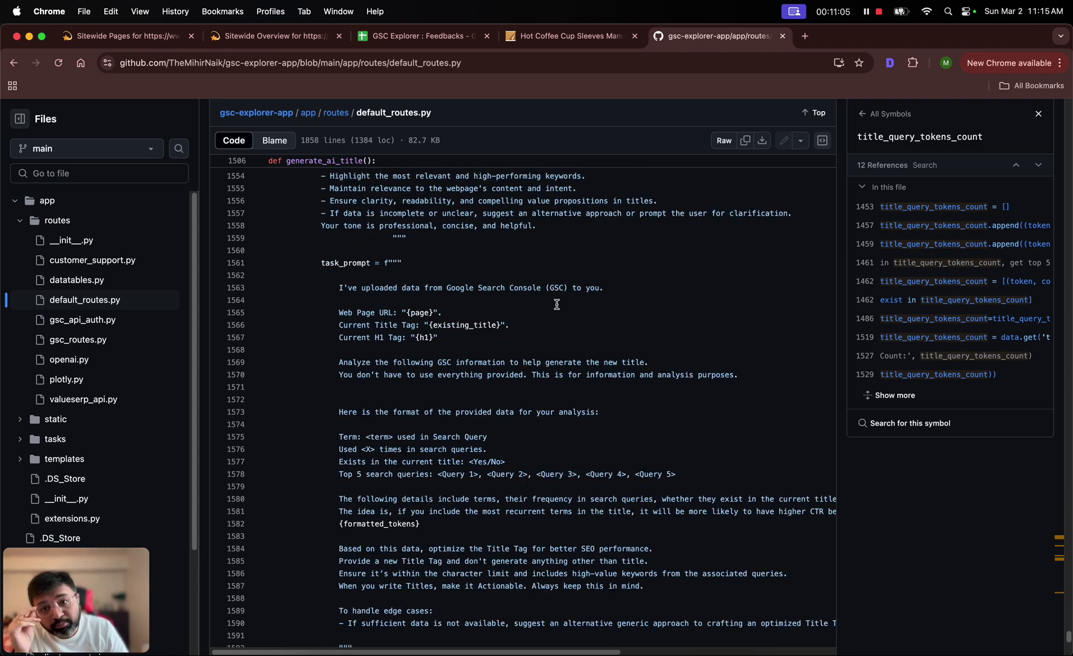
{"action": "scroll", "coordinate": [519, 263], "scroll_direction": "down", "scroll_amount": 5}
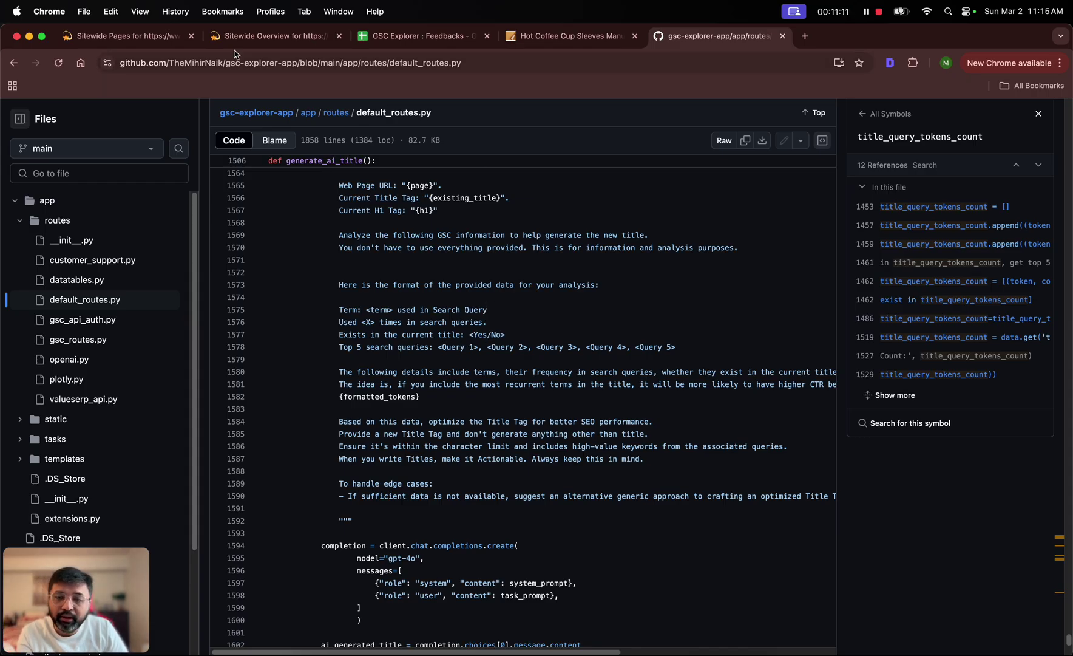
{"action": "left_click", "coordinate": [117, 35]}
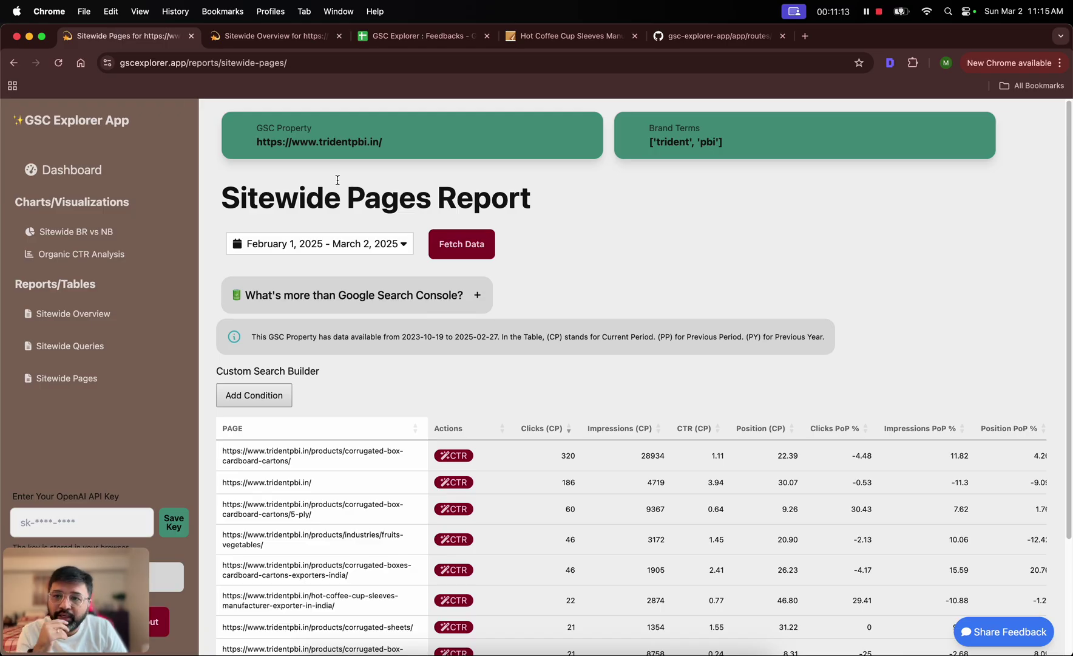
On report page 2, fetch CTR term data for the textiles page and generate its AI title and meta description.
{"action": "scroll", "coordinate": [427, 364], "scroll_direction": "down", "scroll_amount": 5}
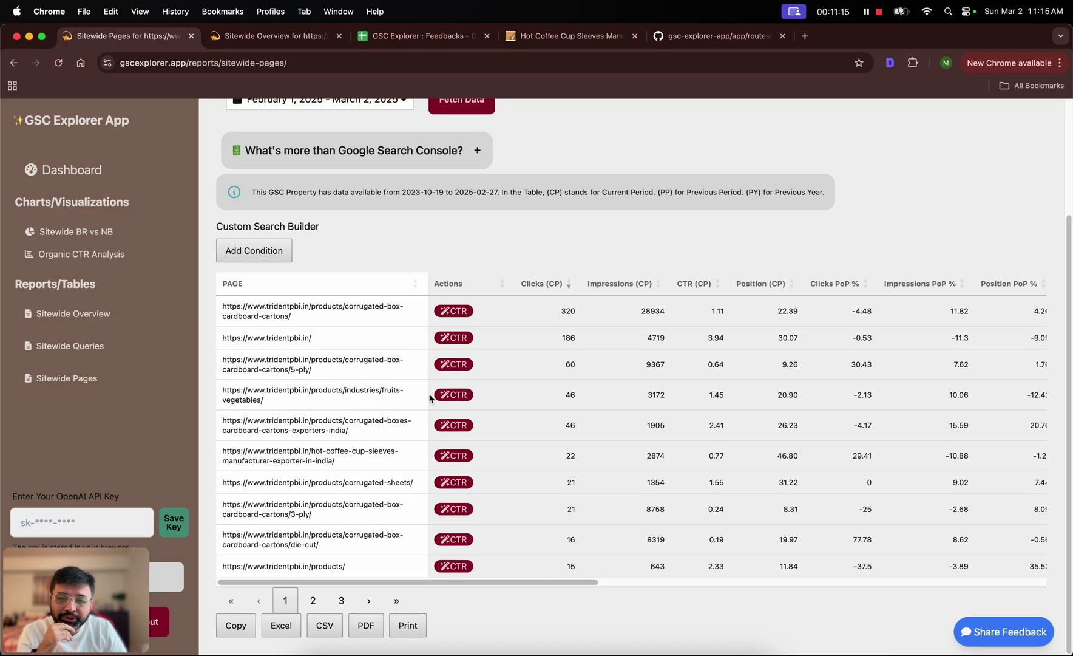
{"action": "left_click", "coordinate": [325, 604]}
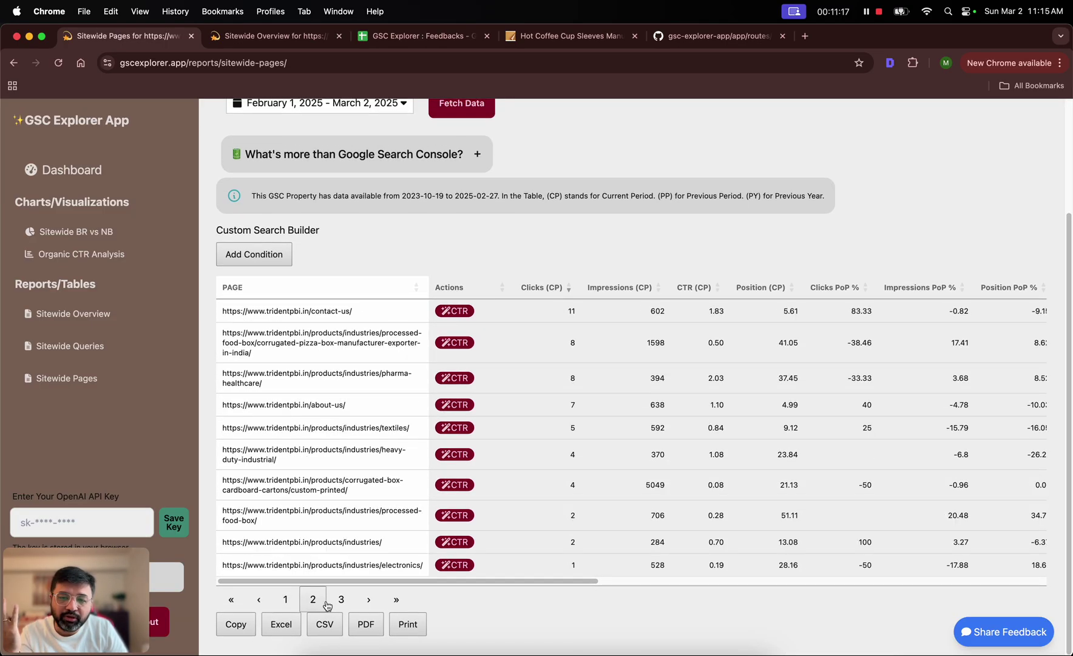
{"action": "left_click", "coordinate": [452, 428]}
{"action": "left_click", "coordinate": [489, 250]}
{"action": "scroll", "coordinate": [552, 264], "scroll_direction": "down", "scroll_amount": 3}
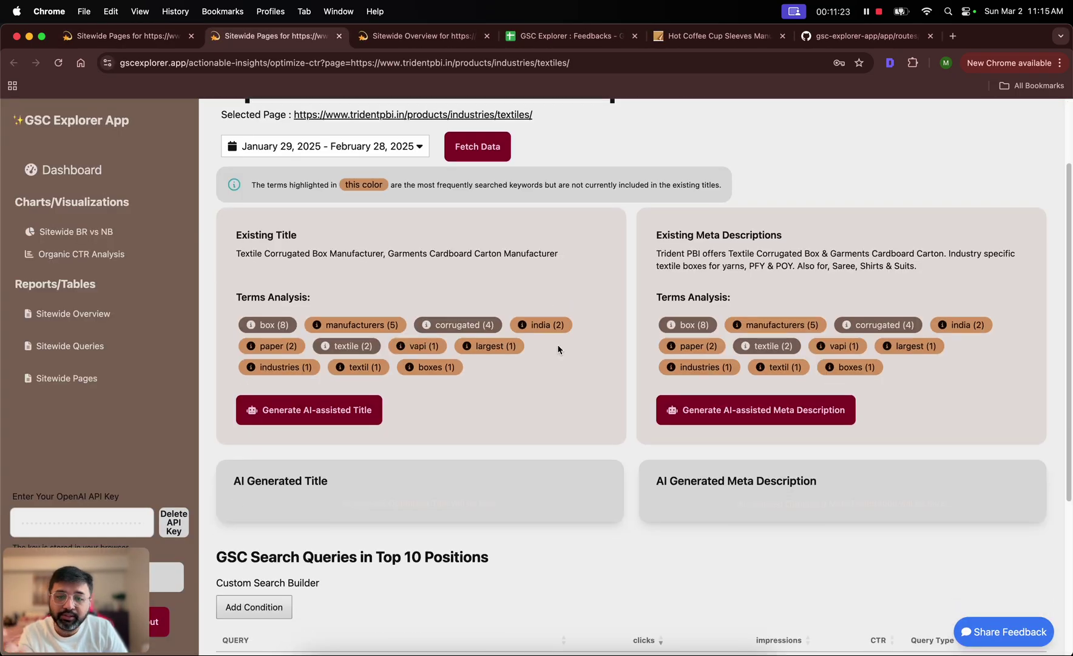
{"action": "left_click", "coordinate": [369, 410]}
{"action": "left_click", "coordinate": [730, 413]}
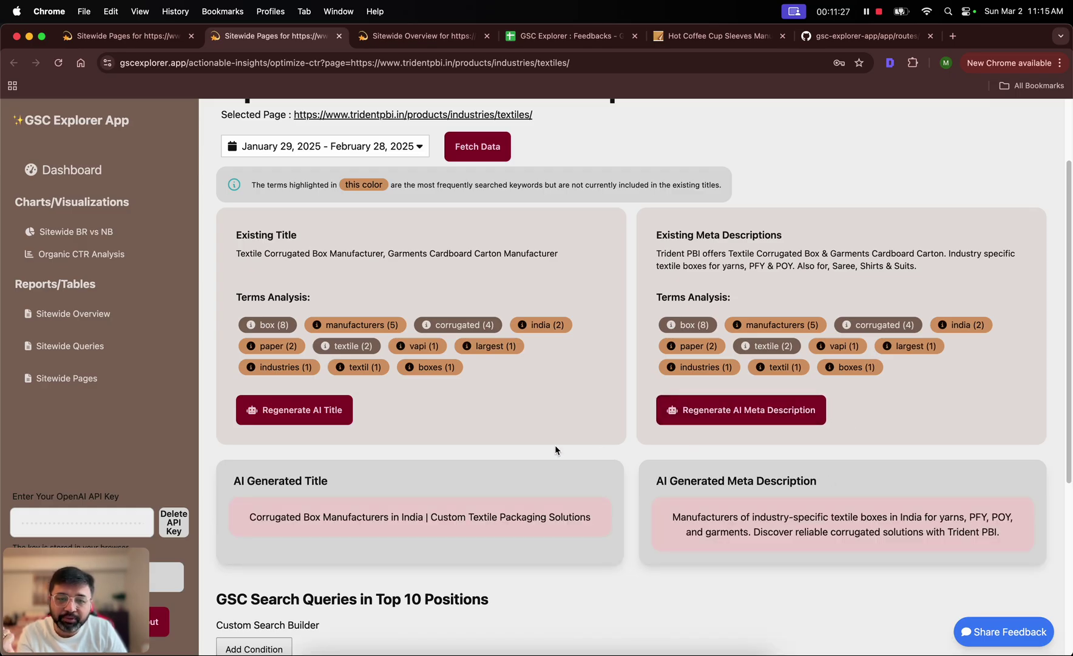
{"action": "scroll", "coordinate": [555, 448], "scroll_direction": "up", "scroll_amount": 2}
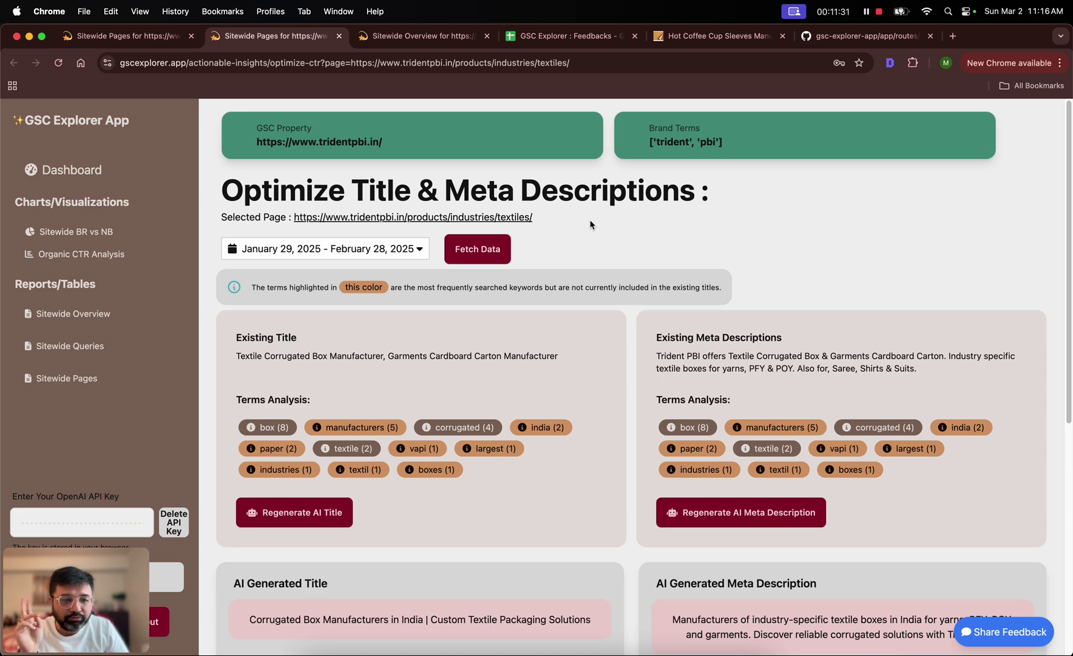
Open the feedback form, then review the Response column in the GSC Explorer : Feedbacks sheet.
{"action": "left_click", "coordinate": [998, 626]}
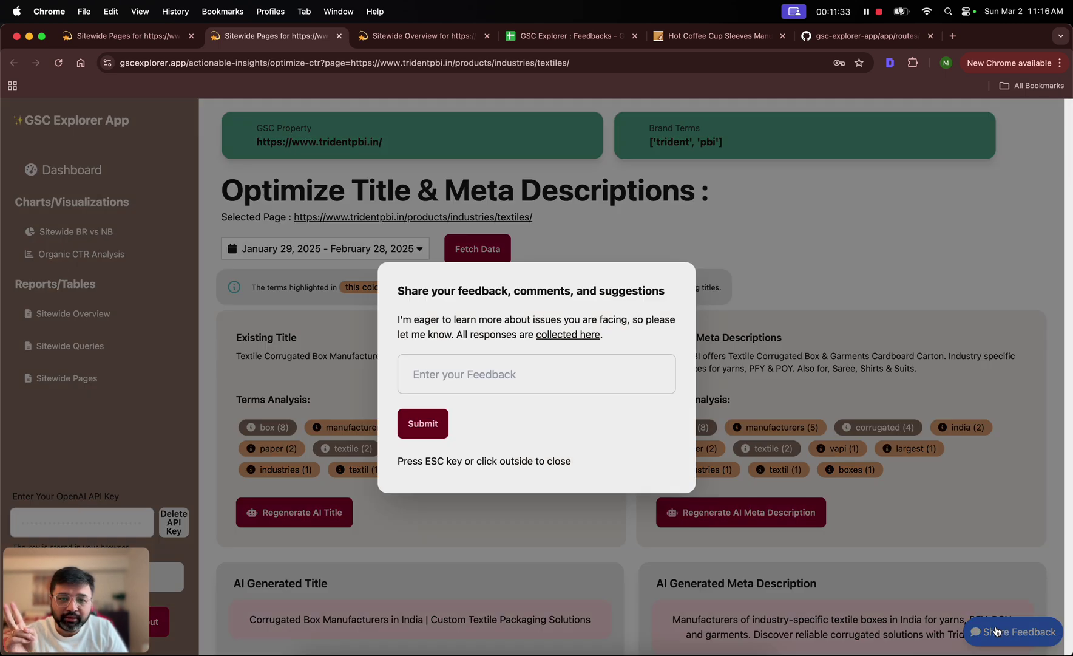
{"action": "left_click", "coordinate": [581, 62]}
{"action": "left_click", "coordinate": [586, 38]}
{"action": "left_click", "coordinate": [711, 210]}
{"action": "left_click", "coordinate": [704, 252]}
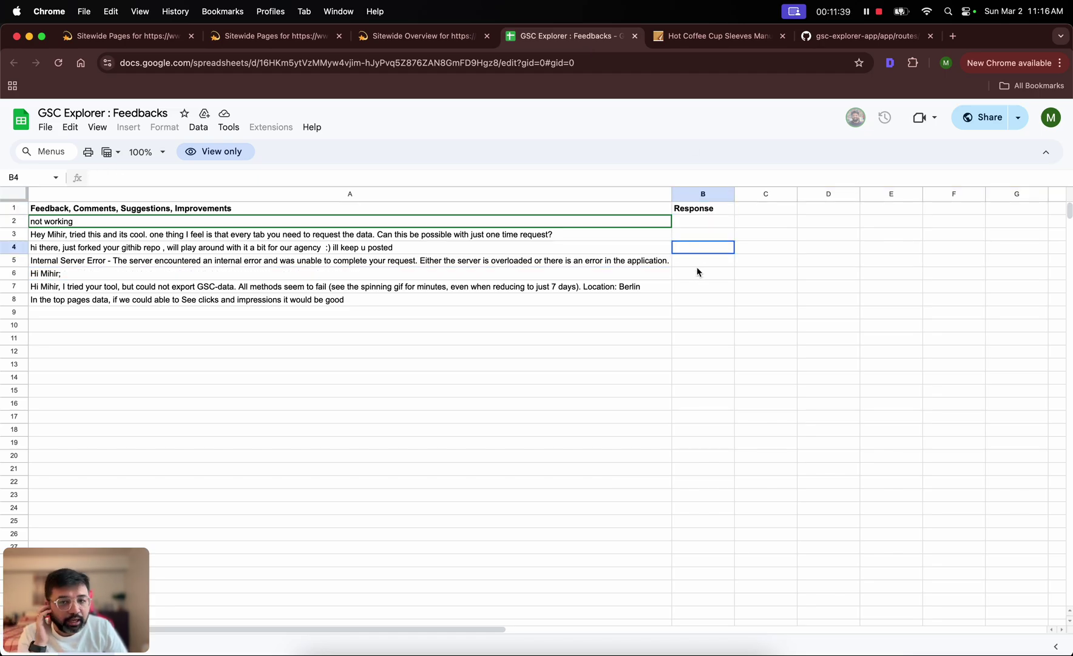
{"action": "left_click_drag", "start_coordinate": [575, 314], "coordinate": [571, 354]}
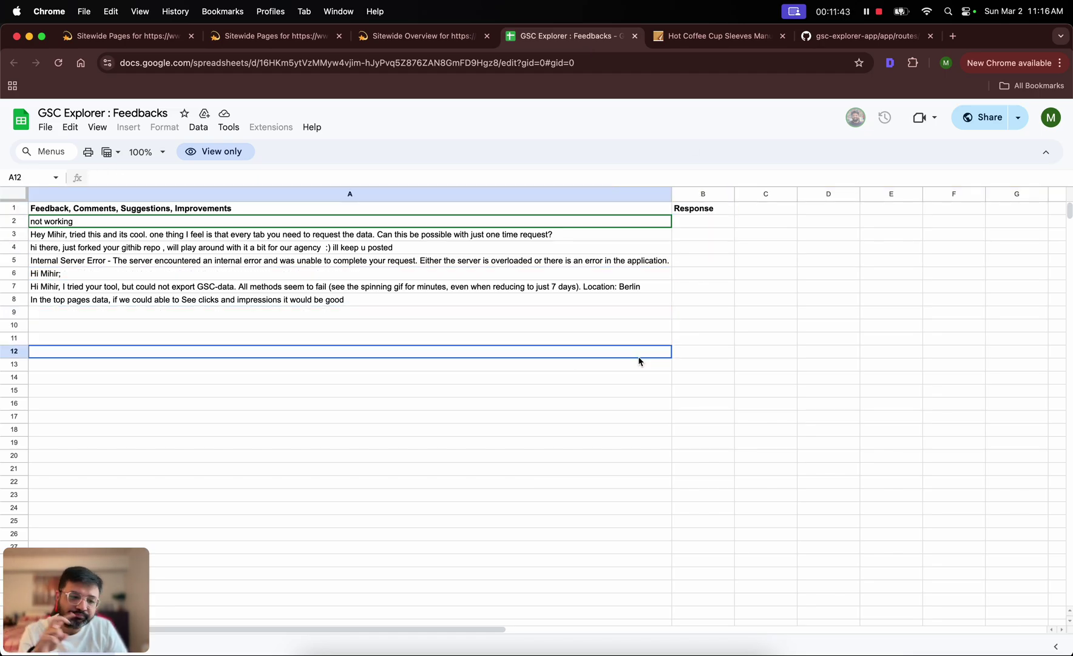